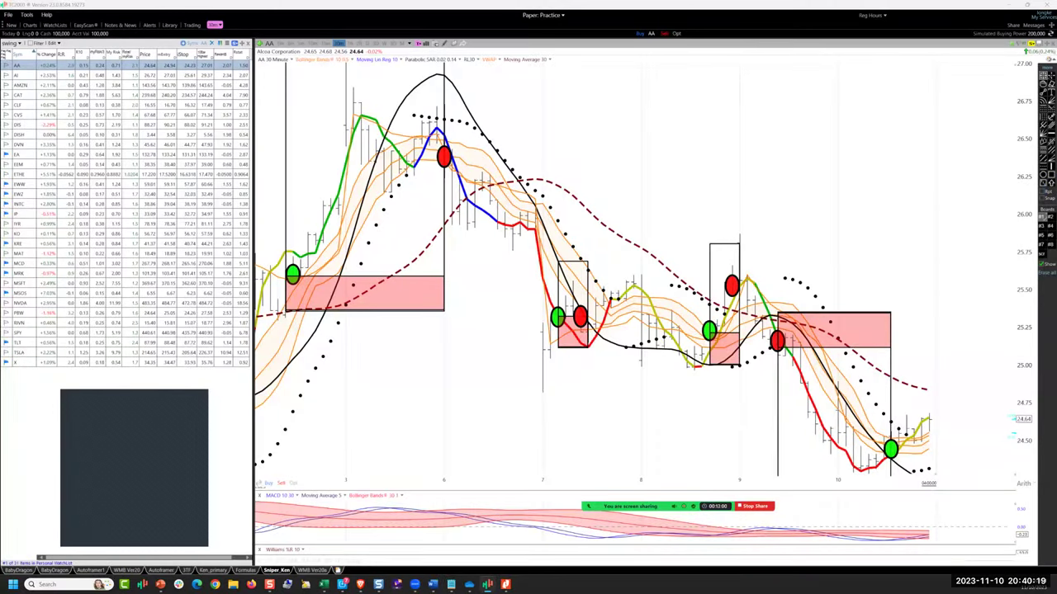
Annotate the AA chart by hand with a circled "AA" and an underlined "30 min", and circle the chart's symbol and timeframe label.
{"action": "mouse_move", "coordinate": [679, 506]}
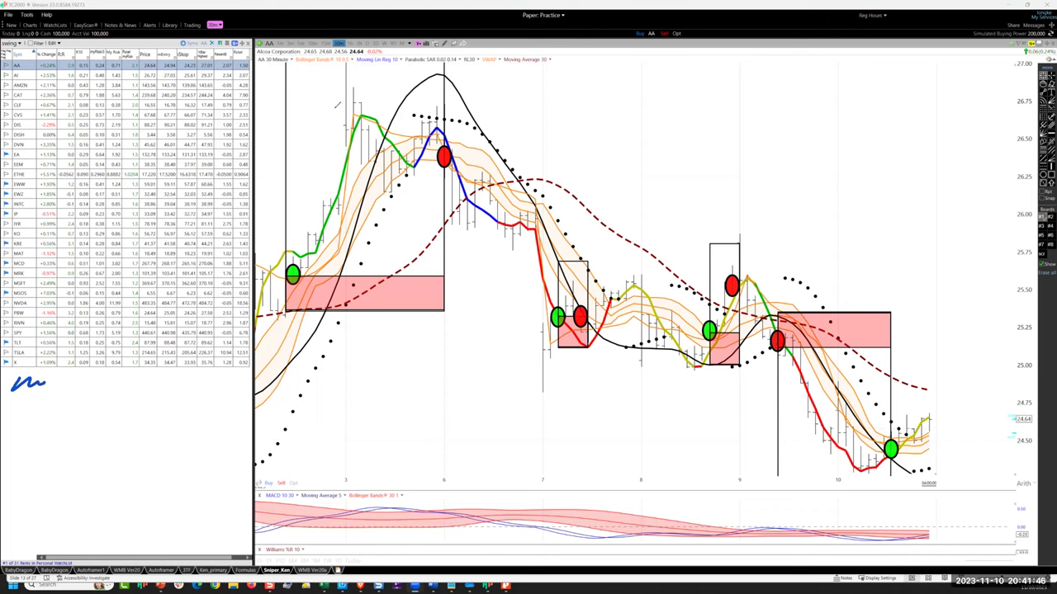
{"action": "mouse_move", "coordinate": [529, 110]}
{"action": "left_mouse_down"}
{"action": "mouse_move", "coordinate": [538, 88]}
{"action": "mouse_move", "coordinate": [545, 107]}
{"action": "mouse_move", "coordinate": [582, 80]}
{"action": "mouse_move", "coordinate": [577, 116]}
{"action": "left_mouse_up"}
{"action": "mouse_move", "coordinate": [606, 82]}
{"action": "left_mouse_down"}
{"action": "mouse_move", "coordinate": [619, 86]}
{"action": "mouse_move", "coordinate": [609, 104]}
{"action": "left_mouse_up"}
{"action": "mouse_move", "coordinate": [640, 89]}
{"action": "left_mouse_down"}
{"action": "mouse_move", "coordinate": [631, 101]}
{"action": "mouse_move", "coordinate": [682, 105]}
{"action": "mouse_move", "coordinate": [693, 94]}
{"action": "mouse_move", "coordinate": [578, 109]}
{"action": "left_mouse_up"}
{"action": "left_click_drag", "start_coordinate": [281, 43], "coordinate": [308, 59]}
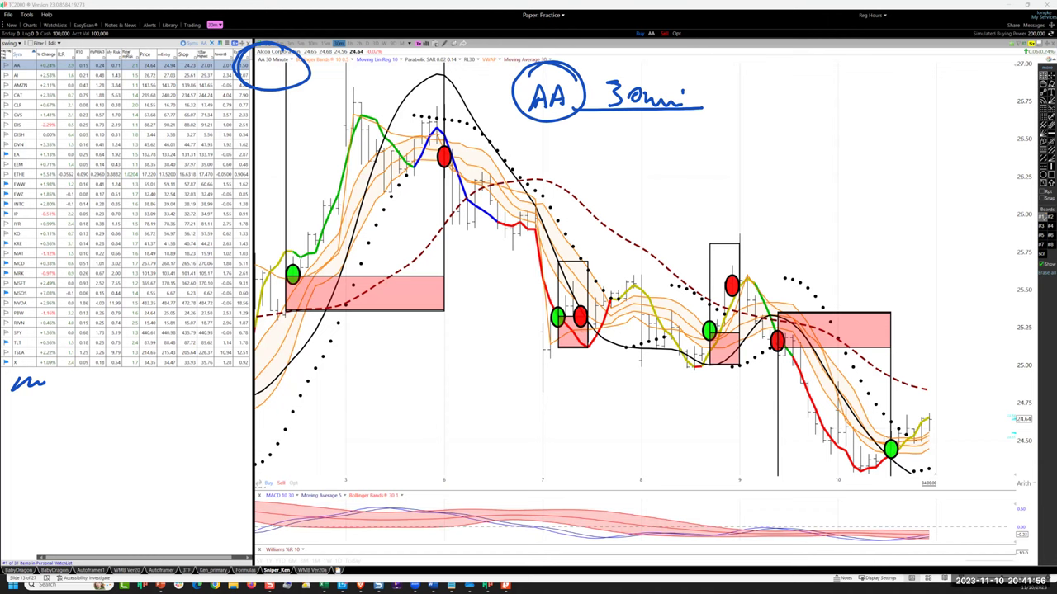
Circle the latest AA short trade's entry and exit, trace its price drop, write a circled "3R" beside it, and clear all ink annotations.
{"action": "mouse_move", "coordinate": [787, 335]}
{"action": "left_mouse_down"}
{"action": "mouse_move", "coordinate": [786, 356]}
{"action": "mouse_move", "coordinate": [790, 344]}
{"action": "left_mouse_up"}
{"action": "mouse_move", "coordinate": [787, 355]}
{"action": "left_mouse_down"}
{"action": "mouse_move", "coordinate": [795, 390]}
{"action": "mouse_move", "coordinate": [829, 433]}
{"action": "mouse_move", "coordinate": [839, 422]}
{"action": "mouse_move", "coordinate": [900, 468]}
{"action": "mouse_move", "coordinate": [903, 436]}
{"action": "left_mouse_up"}
{"action": "mouse_move", "coordinate": [883, 350]}
{"action": "left_mouse_down"}
{"action": "mouse_move", "coordinate": [888, 389]}
{"action": "mouse_move", "coordinate": [887, 351]}
{"action": "left_mouse_up"}
{"action": "mouse_move", "coordinate": [894, 395]}
{"action": "left_mouse_down"}
{"action": "mouse_move", "coordinate": [896, 423]}
{"action": "mouse_move", "coordinate": [889, 395]}
{"action": "left_mouse_up"}
{"action": "mouse_move", "coordinate": [891, 423]}
{"action": "left_mouse_down"}
{"action": "mouse_move", "coordinate": [899, 450]}
{"action": "mouse_move", "coordinate": [894, 423]}
{"action": "left_mouse_up"}
{"action": "mouse_move", "coordinate": [923, 386]}
{"action": "left_mouse_down"}
{"action": "mouse_move", "coordinate": [941, 413]}
{"action": "mouse_move", "coordinate": [925, 412]}
{"action": "left_mouse_up"}
{"action": "mouse_move", "coordinate": [957, 393]}
{"action": "left_mouse_down"}
{"action": "mouse_move", "coordinate": [969, 392]}
{"action": "mouse_move", "coordinate": [974, 415]}
{"action": "left_mouse_up"}
{"action": "left_click_drag", "start_coordinate": [908, 373], "coordinate": [905, 388]}
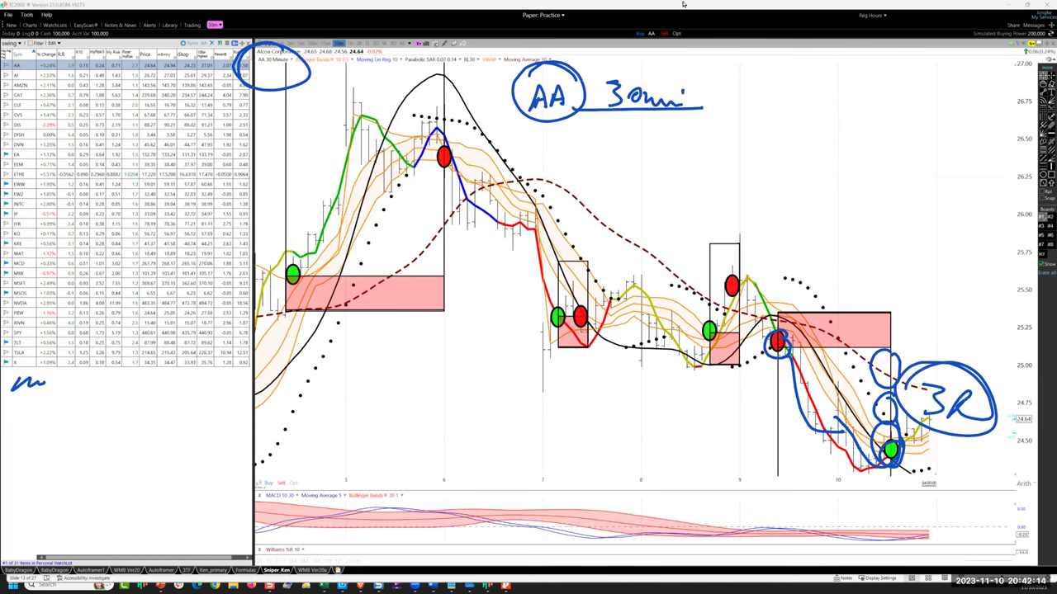
{"action": "key", "text": "e"}
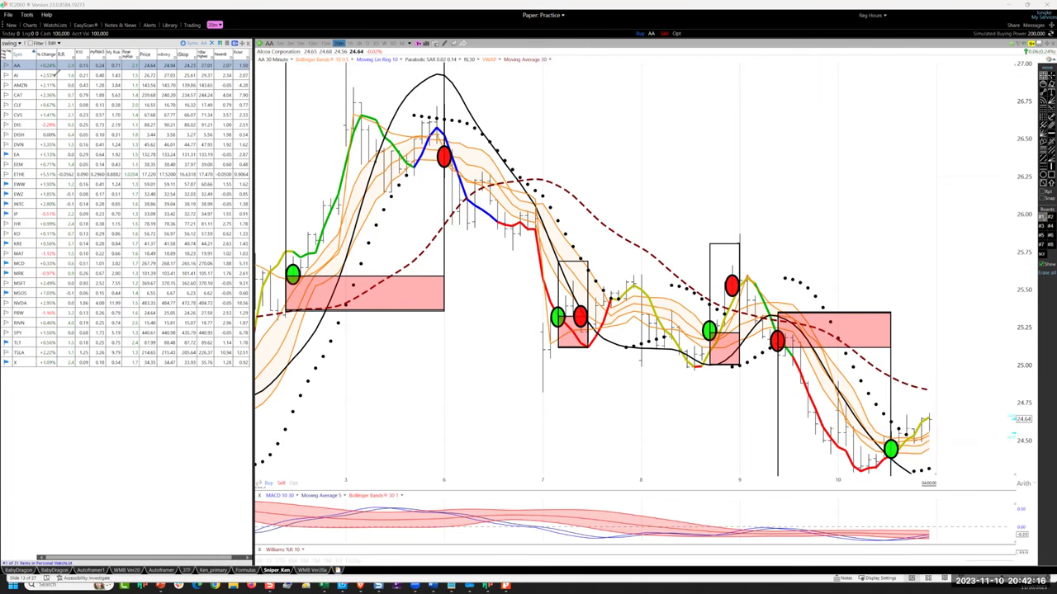
Review the marked trades on the 30-minute charts of AI, AMZN, CAT and CLF.
{"action": "left_click", "coordinate": [29, 81]}
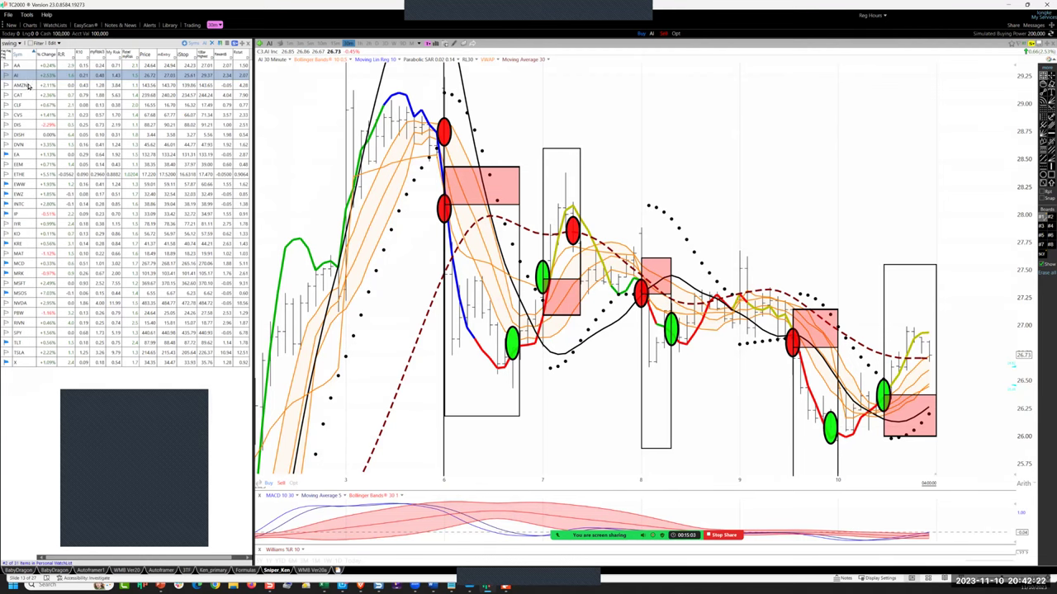
{"action": "left_click", "coordinate": [27, 87]}
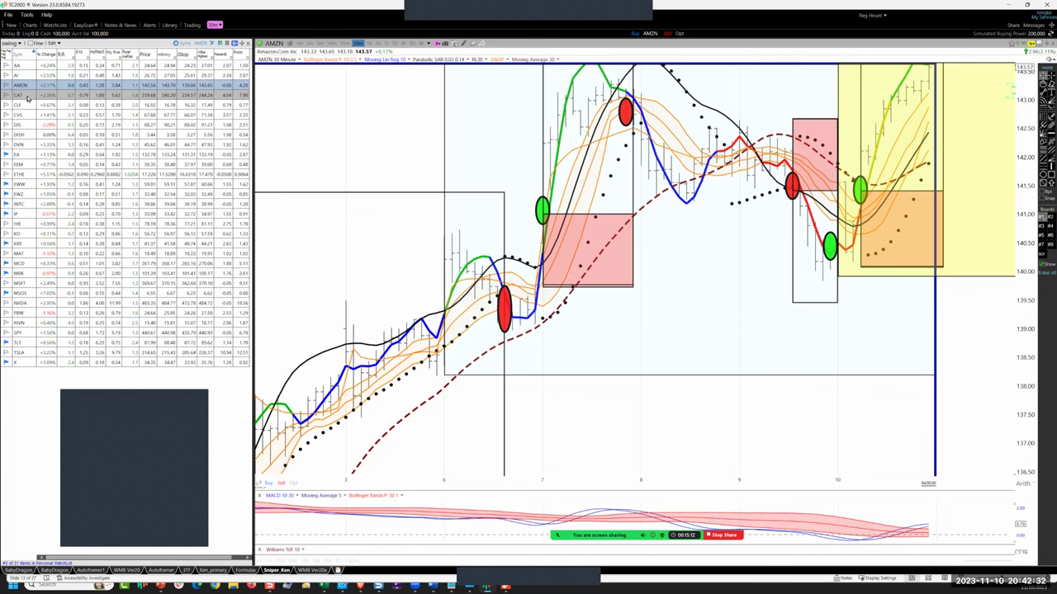
{"action": "left_click", "coordinate": [27, 95]}
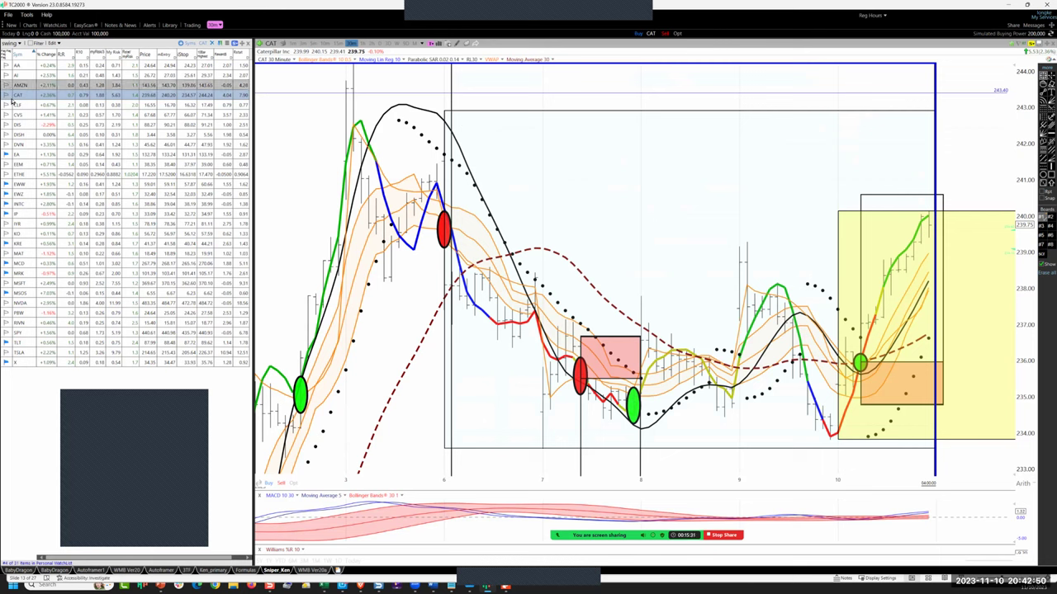
{"action": "left_click", "coordinate": [18, 106]}
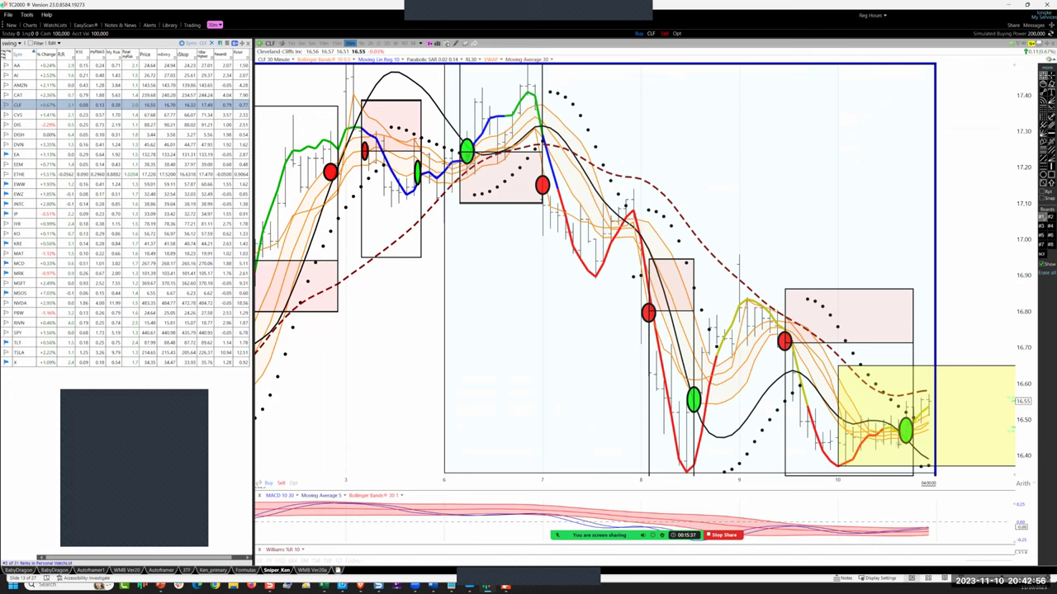
{"action": "mouse_move", "coordinate": [904, 438]}
On the CVS chart, shrink the last two green markers to small circles and shift the final one slightly later.
{"action": "left_click", "coordinate": [22, 117]}
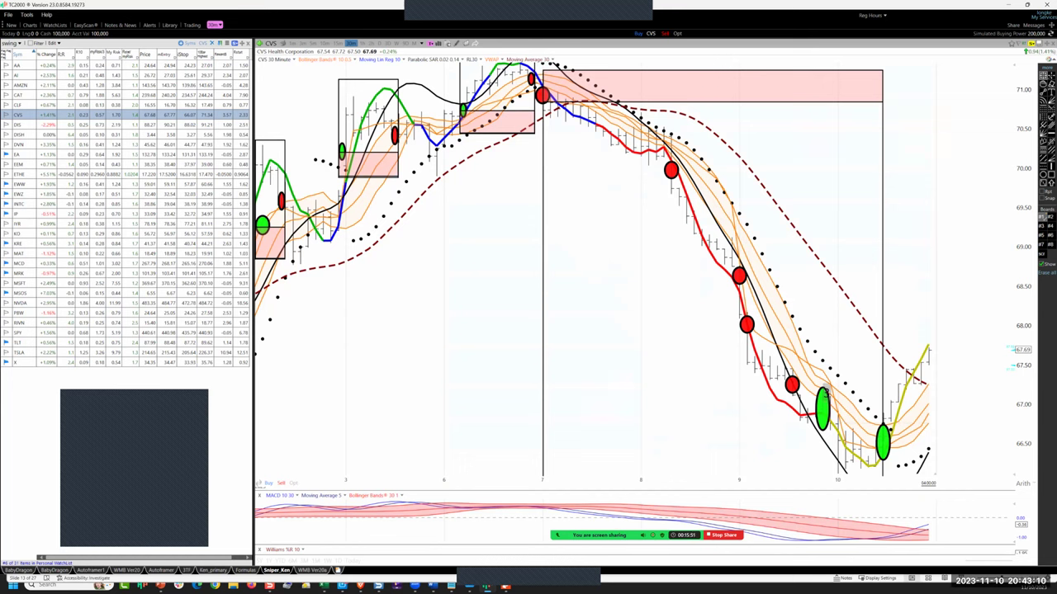
{"action": "left_click_drag", "start_coordinate": [815, 430], "coordinate": [815, 405]}
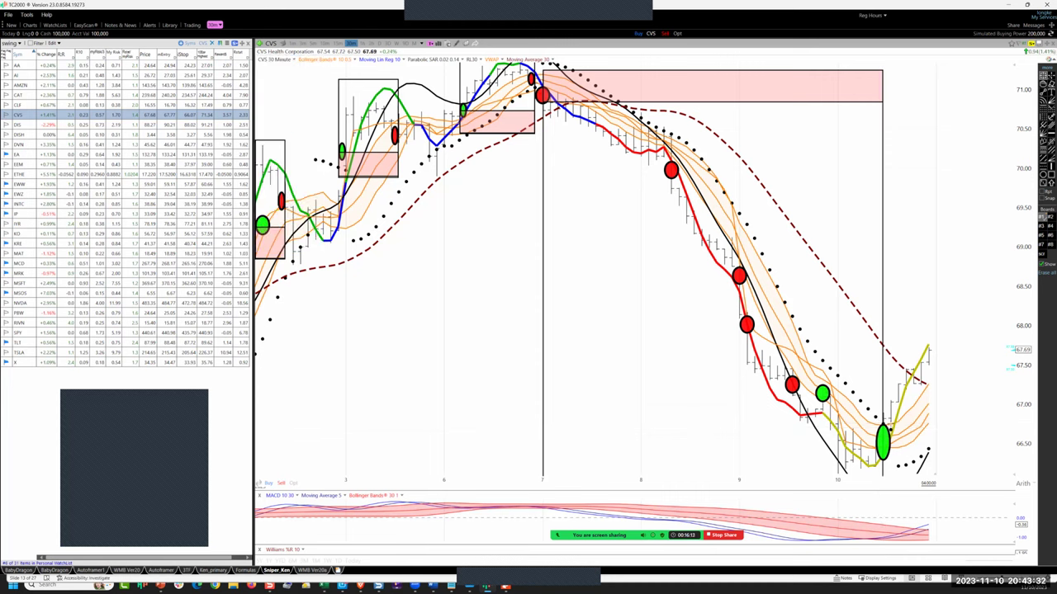
{"action": "mouse_move", "coordinate": [890, 425]}
{"action": "left_mouse_down"}
{"action": "mouse_move", "coordinate": [901, 449]}
{"action": "mouse_move", "coordinate": [949, 441]}
{"action": "mouse_move", "coordinate": [901, 456]}
{"action": "mouse_move", "coordinate": [890, 442]}
{"action": "left_mouse_up"}
On the DIS chart, move the green entry marker of the Nov 10 trade just before the start of its trade box.
{"action": "left_click", "coordinate": [18, 124]}
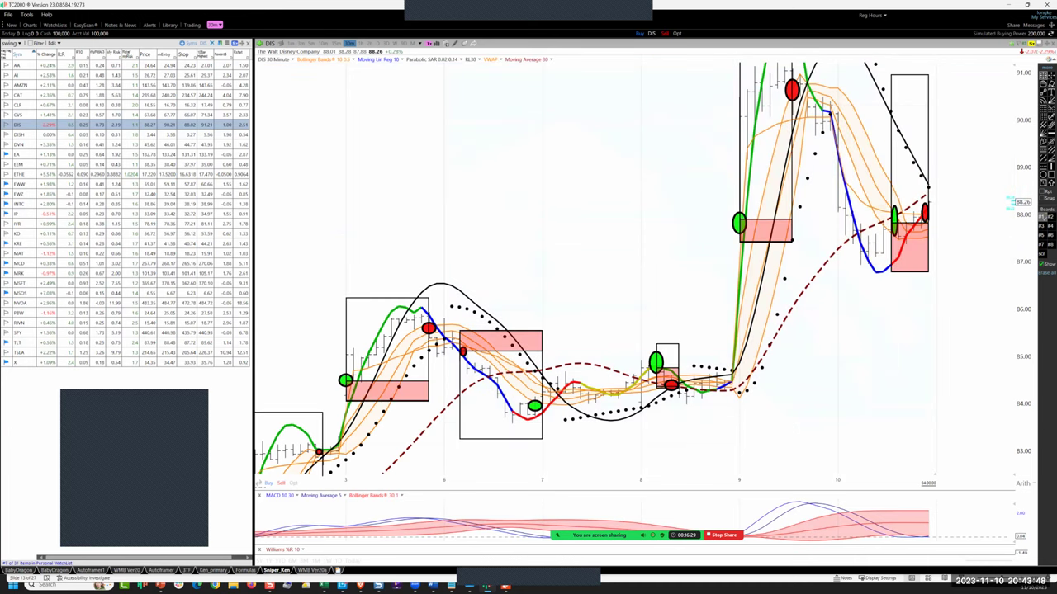
{"action": "scroll", "coordinate": [636, 268], "scroll_direction": "up", "scroll_amount": 3}
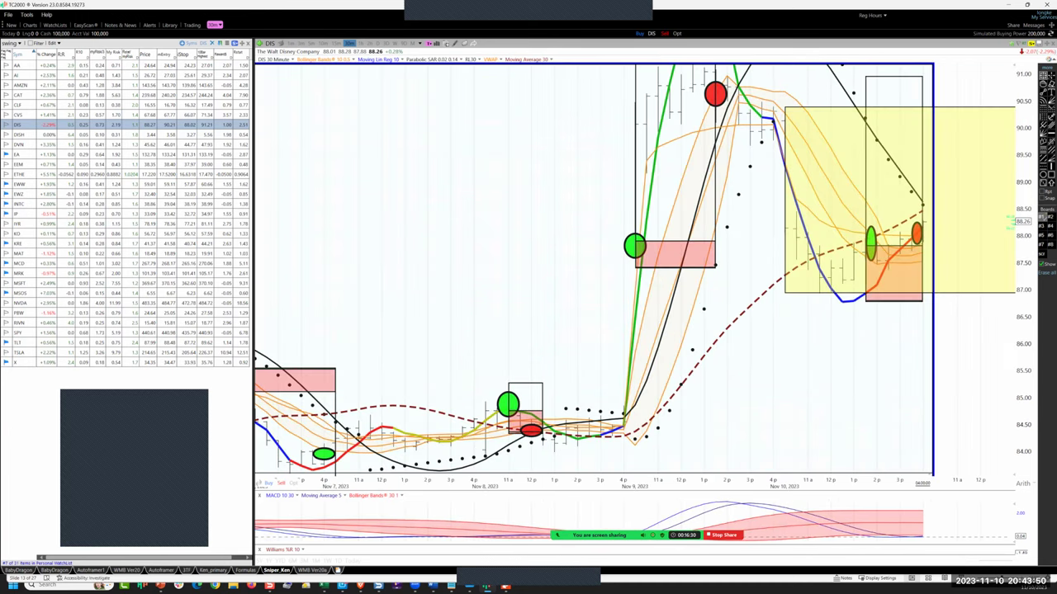
{"action": "scroll", "coordinate": [636, 268], "scroll_direction": "up", "scroll_amount": 2}
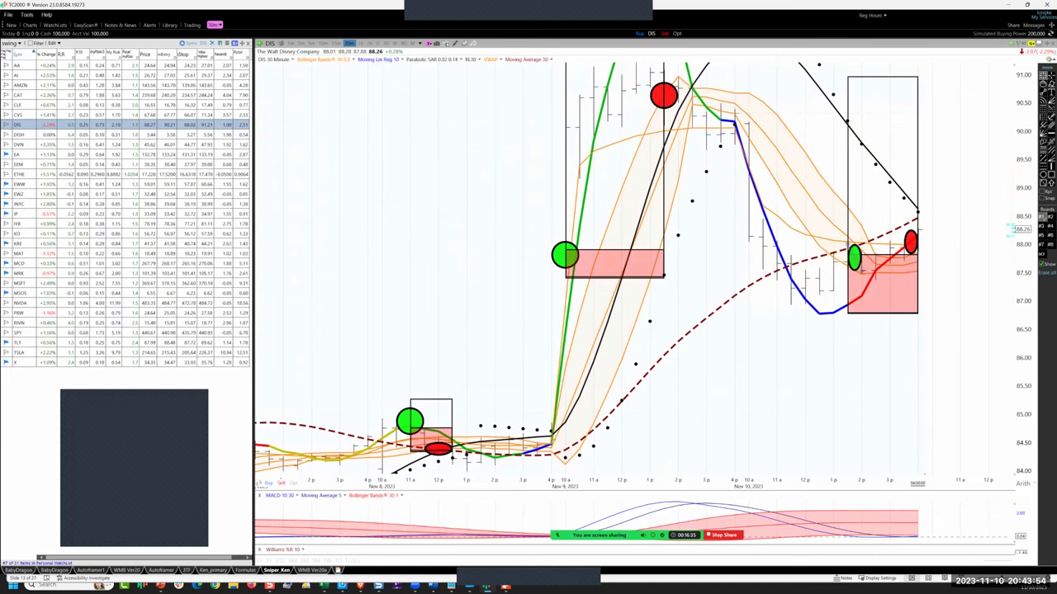
{"action": "left_click_drag", "start_coordinate": [854, 251], "coordinate": [935, 262]}
{"action": "left_click_drag", "start_coordinate": [846, 255], "coordinate": [840, 255]}
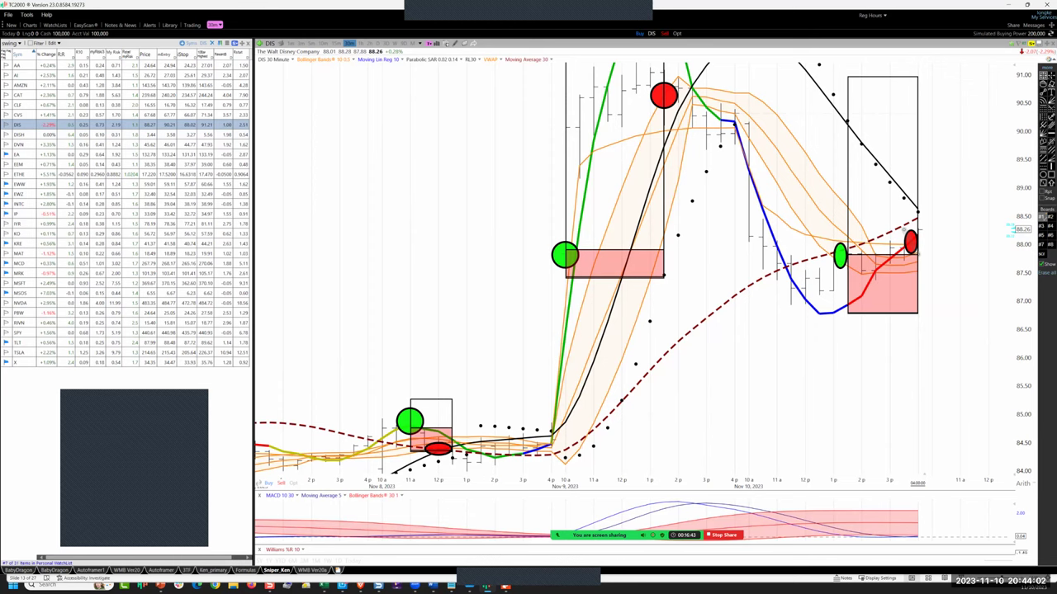
Examine the Nov 10 long trade on the DISH 30-minute chart.
{"action": "left_click", "coordinate": [27, 136]}
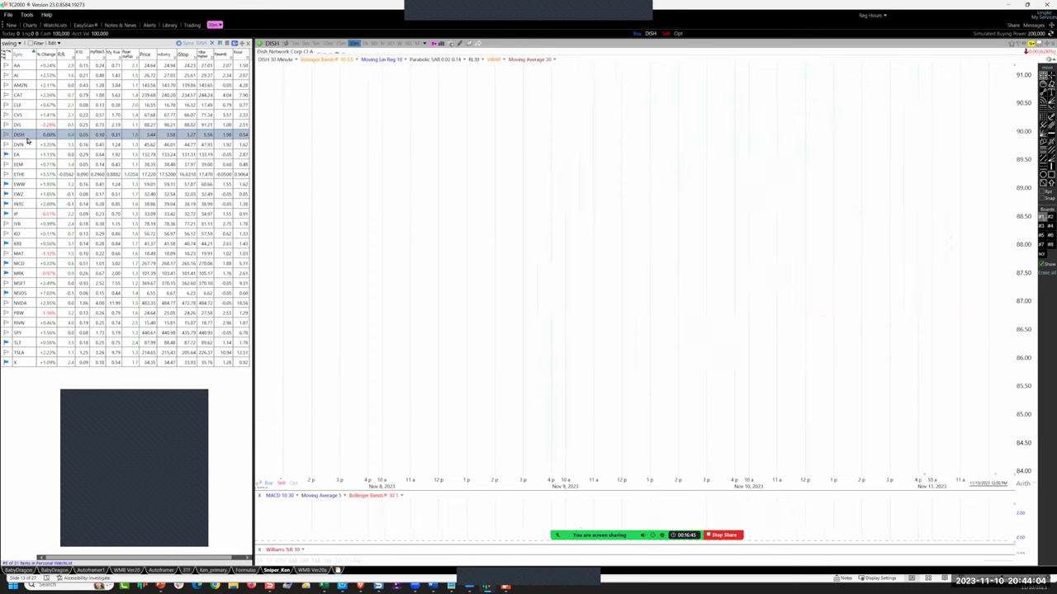
{"action": "scroll", "coordinate": [517, 260], "scroll_direction": "down", "scroll_amount": 2}
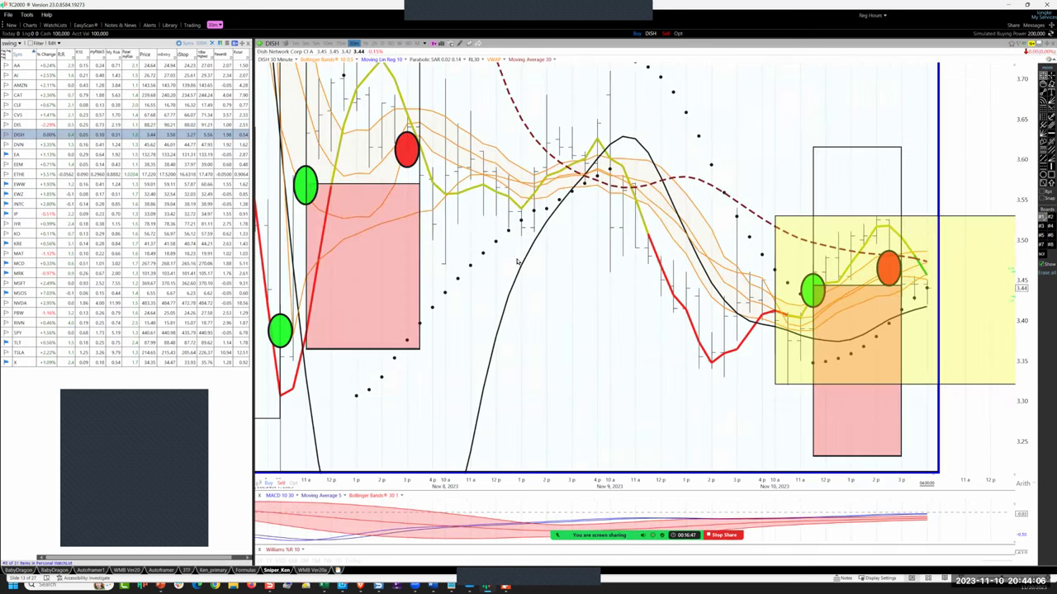
{"action": "scroll", "coordinate": [624, 277], "scroll_direction": "up", "scroll_amount": 3}
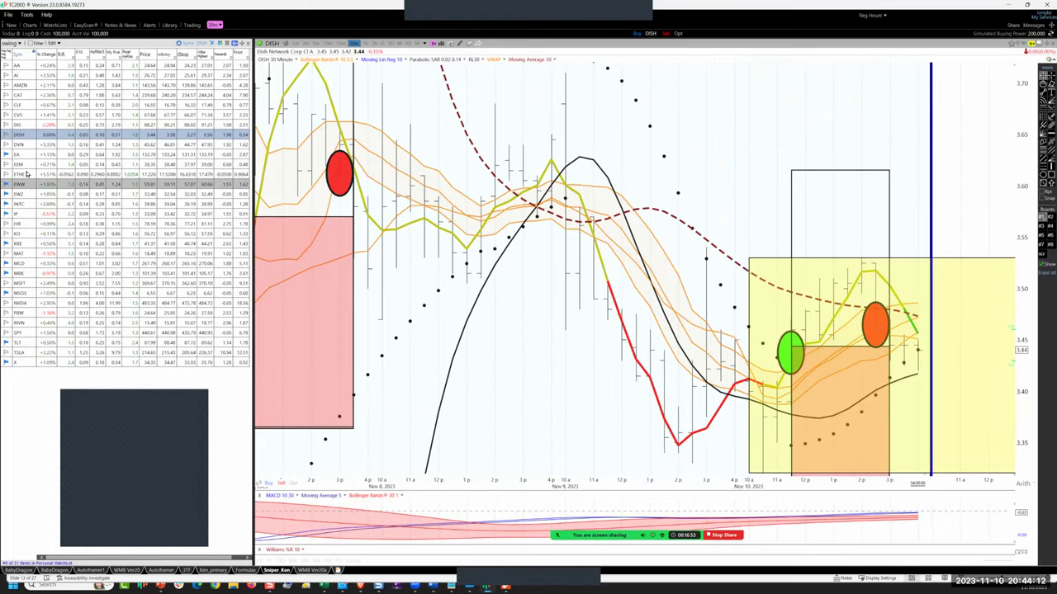
On the DVN chart, shrink the red exit marker of the Nov 10 trade and place it at about 3 pm.
{"action": "left_click", "coordinate": [18, 148]}
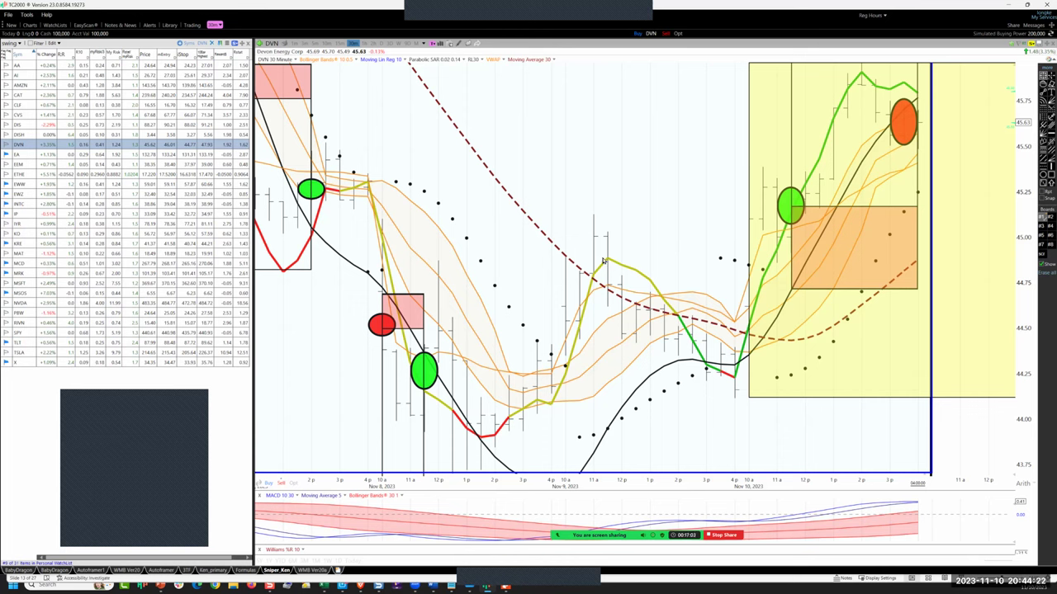
{"action": "mouse_move", "coordinate": [608, 258]}
{"action": "left_click_drag", "start_coordinate": [890, 98], "coordinate": [891, 124]}
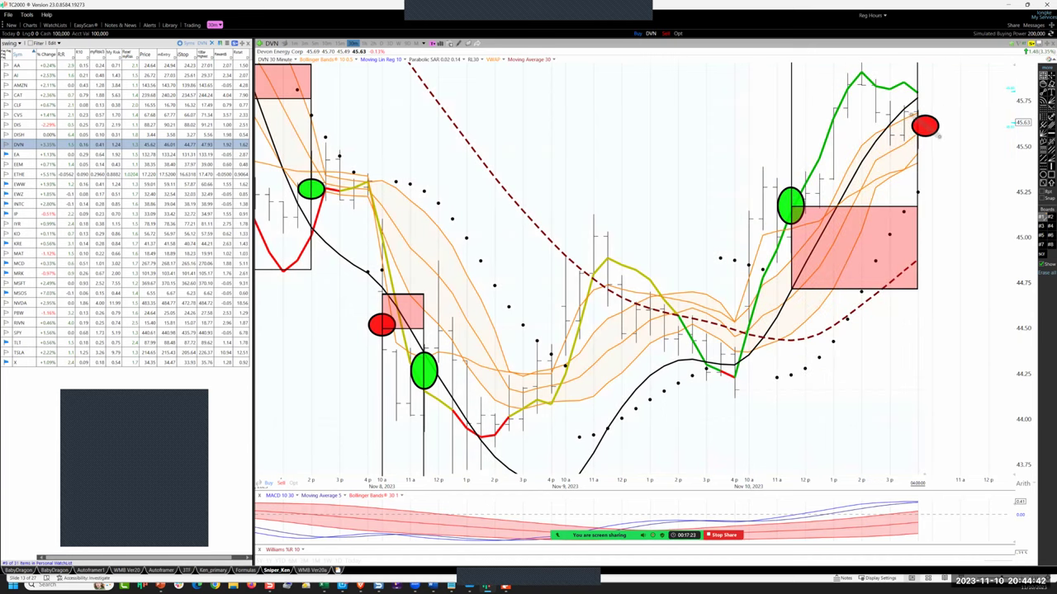
Review the marked trades on the 30-minute charts of EA, EEM, ETHE and EWW.
{"action": "left_click", "coordinate": [23, 156]}
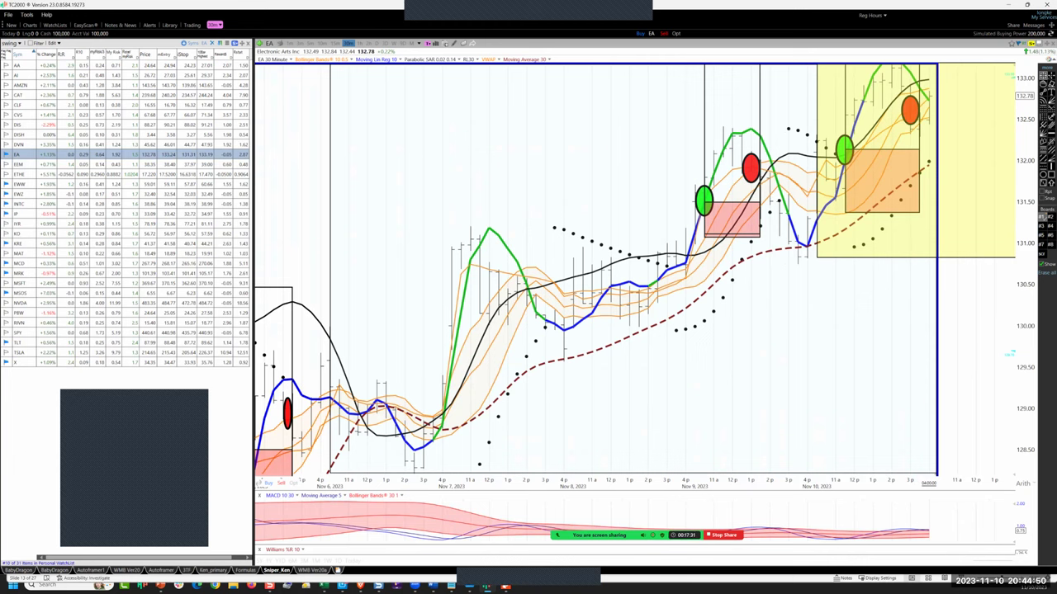
{"action": "left_click", "coordinate": [21, 167]}
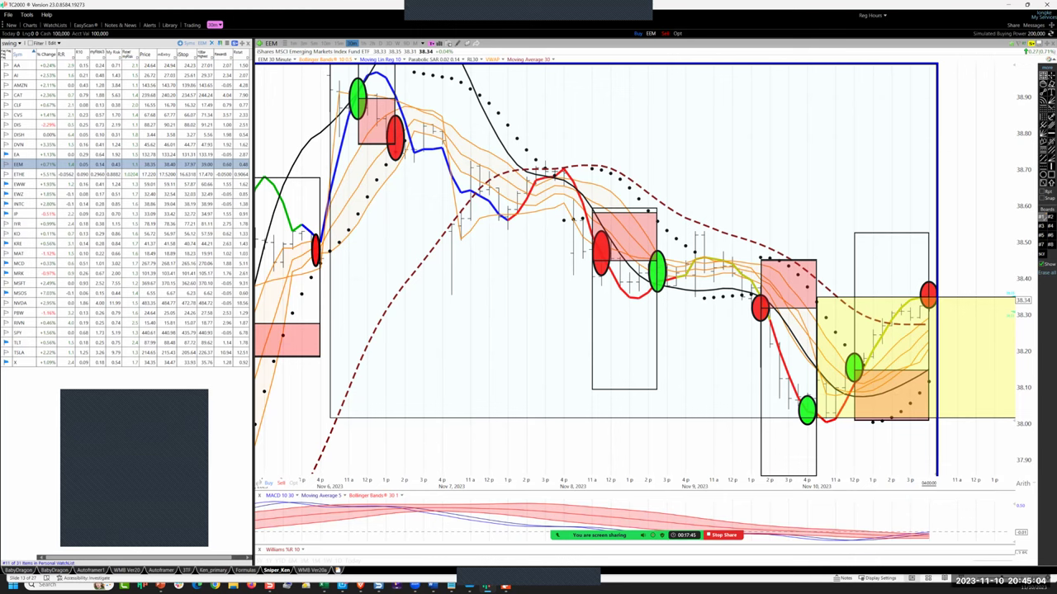
{"action": "left_click", "coordinate": [22, 176]}
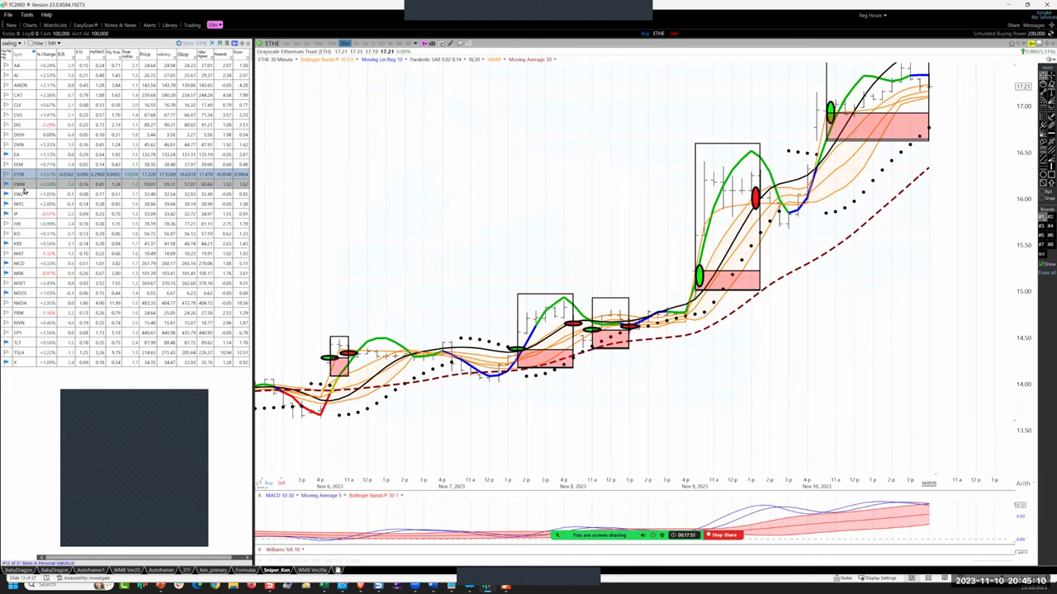
{"action": "left_click", "coordinate": [24, 189]}
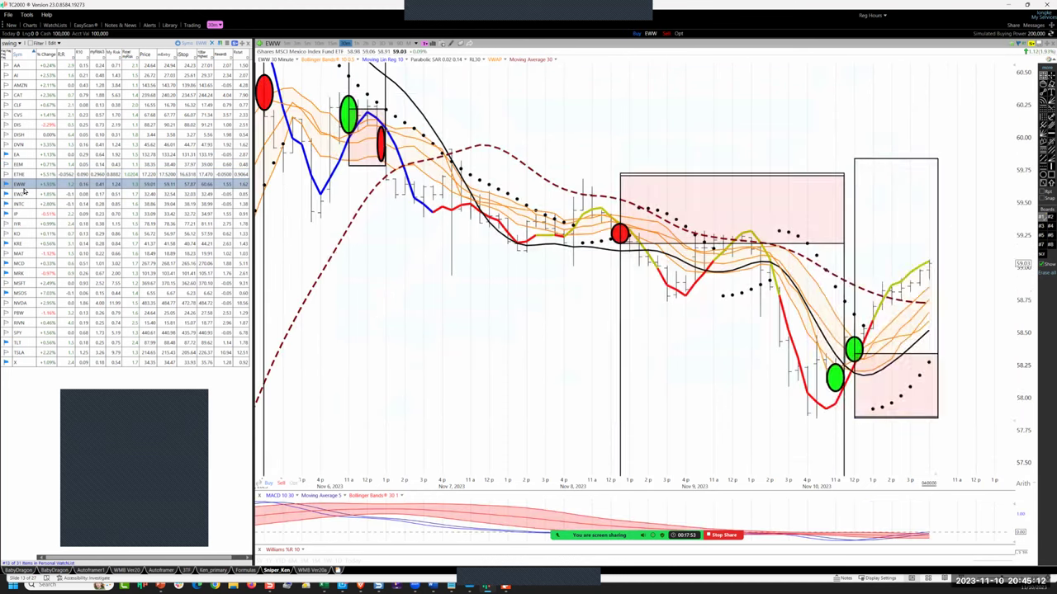
Return to ETHE and examine its longer-term trend on the daily chart back to early 2023.
{"action": "left_click", "coordinate": [19, 179]}
{"action": "left_click", "coordinate": [615, 390]}
{"action": "left_click", "coordinate": [625, 409]}
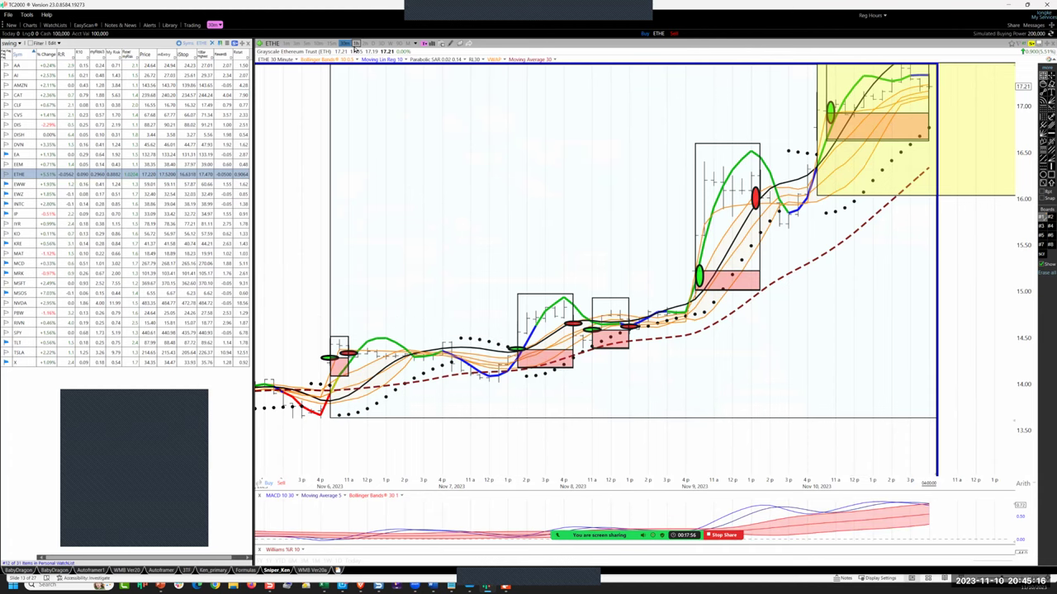
{"action": "left_click", "coordinate": [373, 43]}
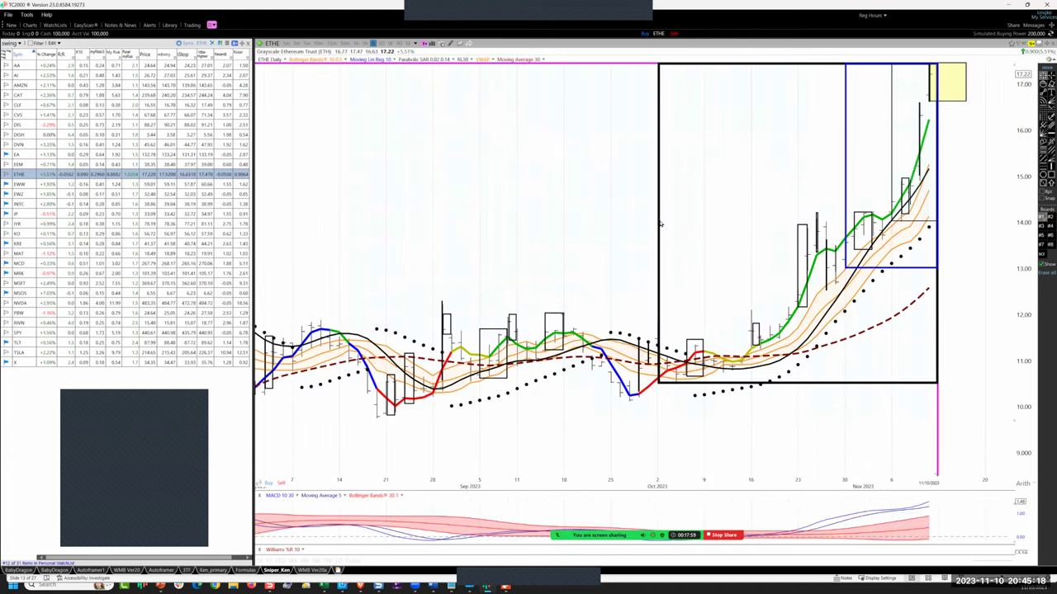
{"action": "scroll", "coordinate": [644, 311], "scroll_direction": "down", "scroll_amount": 5}
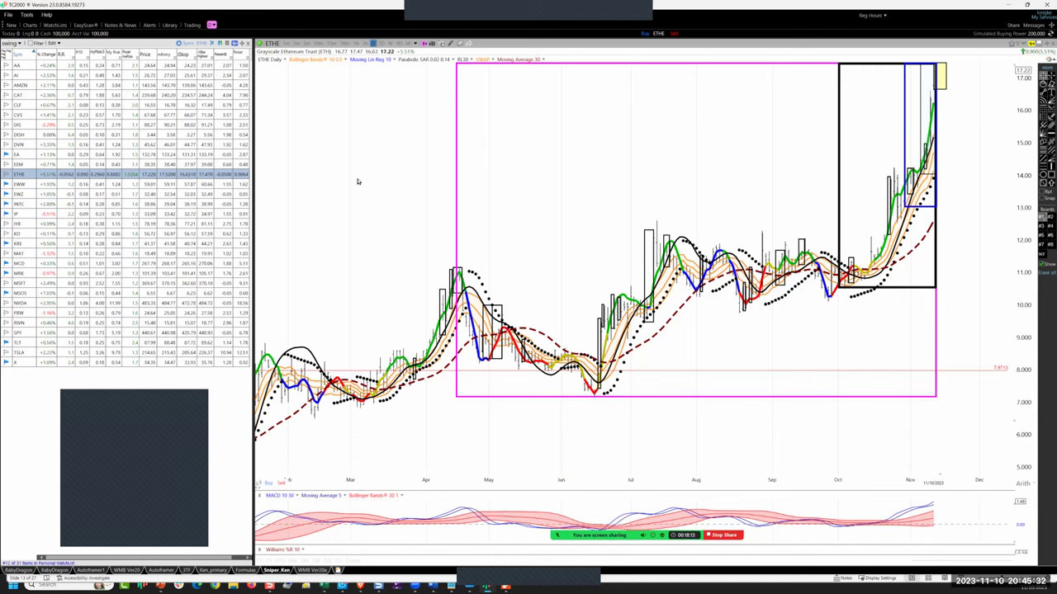
Open the EWW chart and set it back to the 30-minute timeframe to review its latest trades.
{"action": "left_click", "coordinate": [21, 187]}
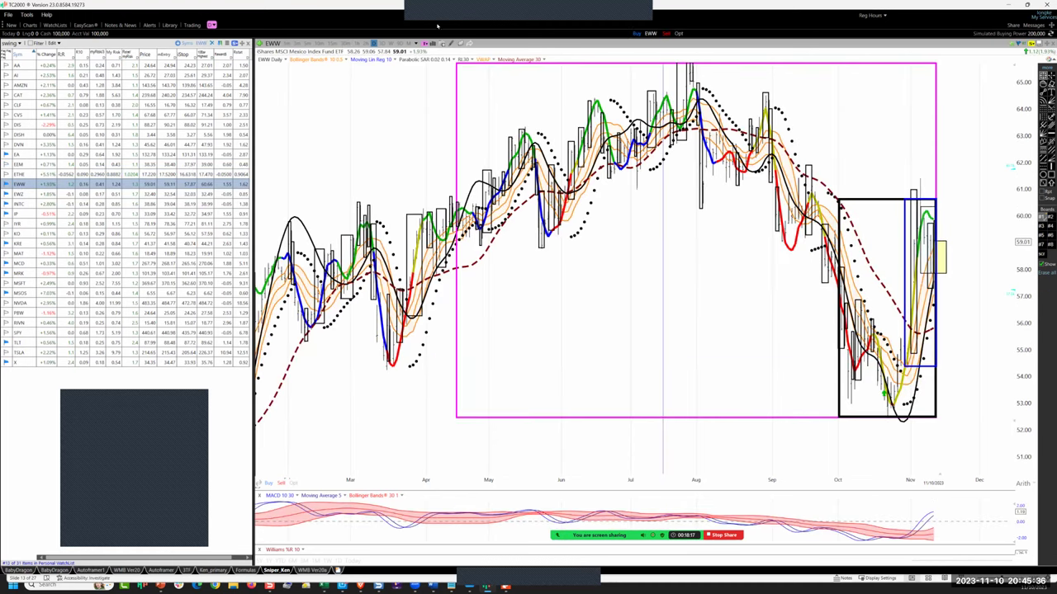
{"action": "left_click", "coordinate": [357, 44]}
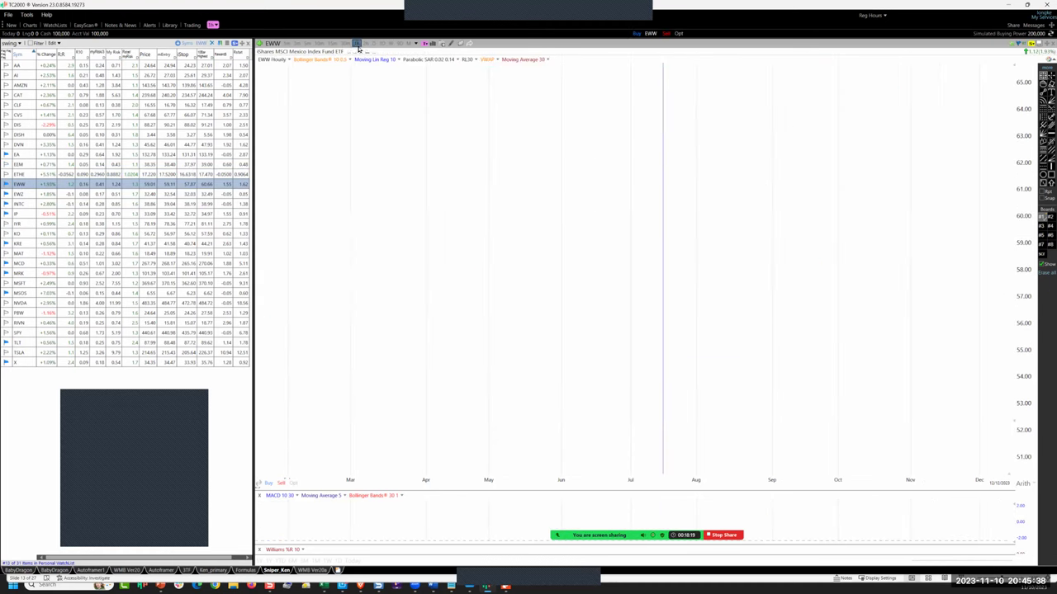
{"action": "left_click", "coordinate": [347, 43]}
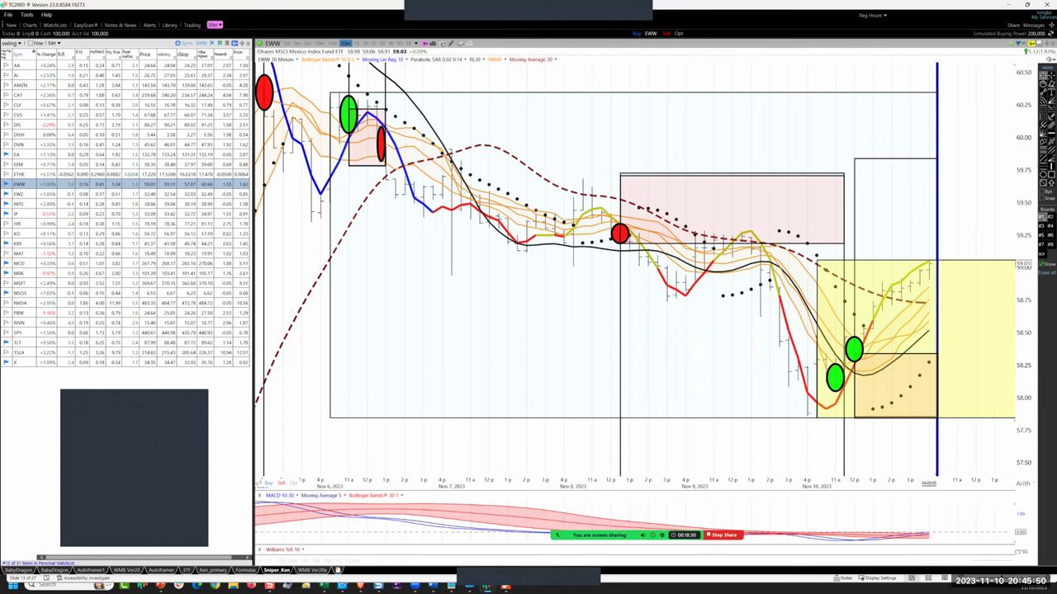
On the EWZ chart, shrink the red entry marker of the Nov 9 short trade to a small circle.
{"action": "left_click", "coordinate": [27, 197]}
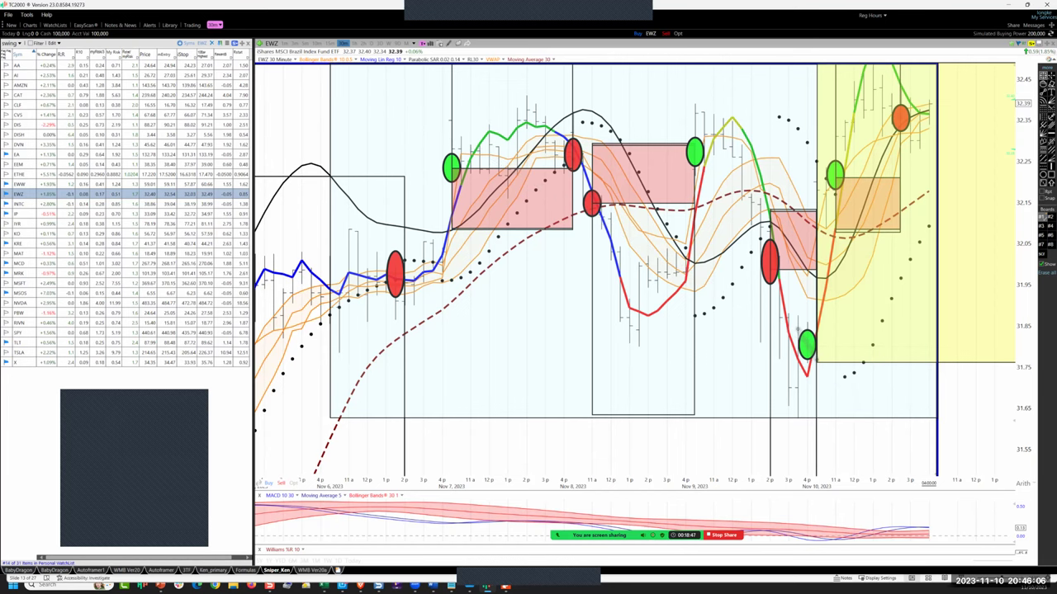
{"action": "key", "text": "Delete"}
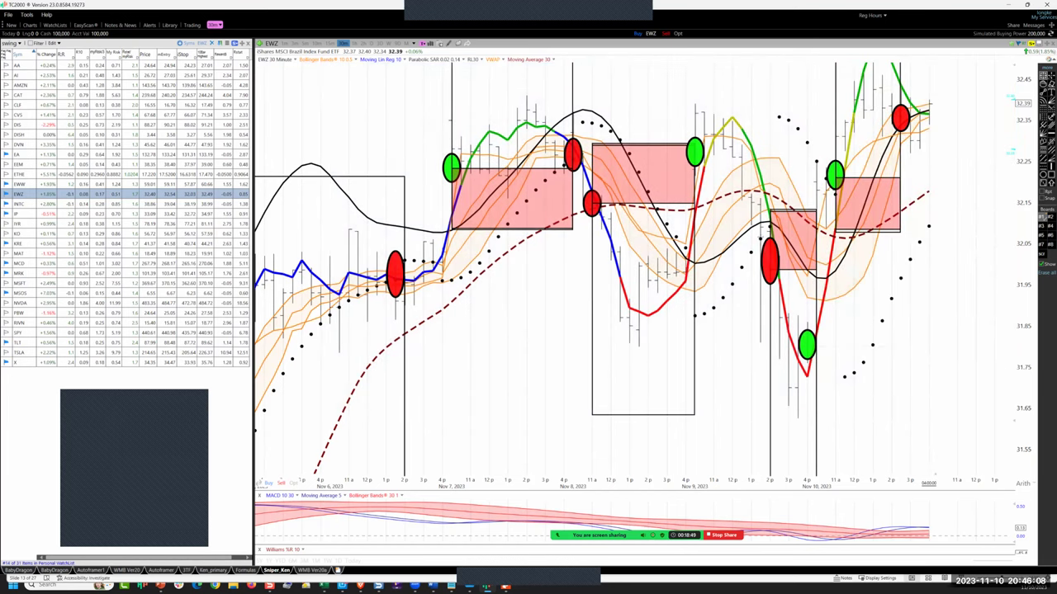
{"action": "left_click_drag", "start_coordinate": [760, 238], "coordinate": [771, 267]}
{"action": "mouse_move", "coordinate": [807, 345]}
{"action": "left_mouse_down"}
{"action": "mouse_move", "coordinate": [937, 364]}
{"action": "mouse_move", "coordinate": [806, 344]}
{"action": "left_mouse_up"}
{"action": "mouse_move", "coordinate": [835, 174]}
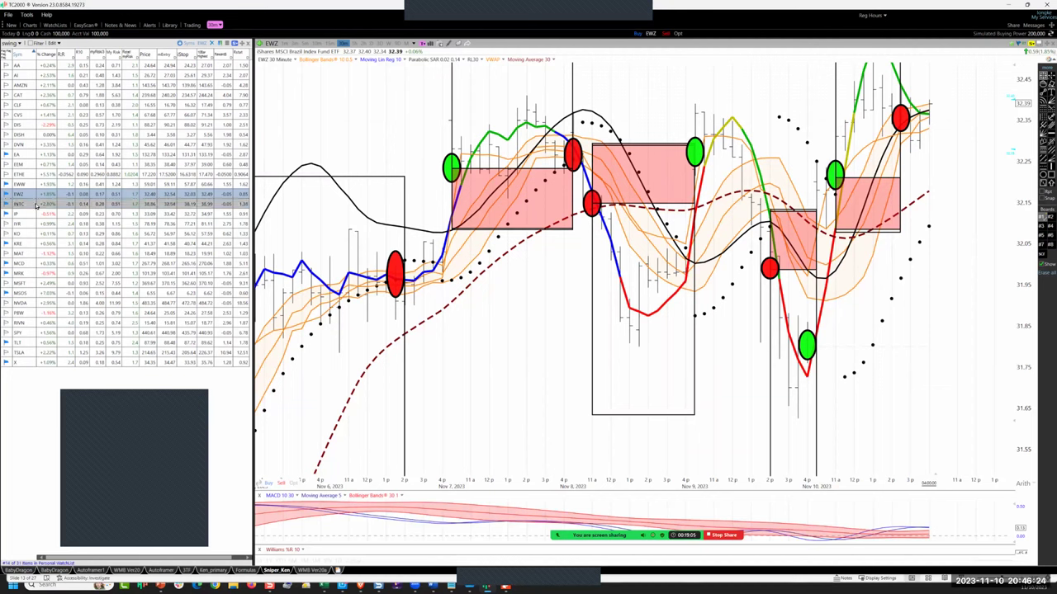
Review the marked trades on the 30-minute charts of INTC and IP.
{"action": "left_click", "coordinate": [30, 205]}
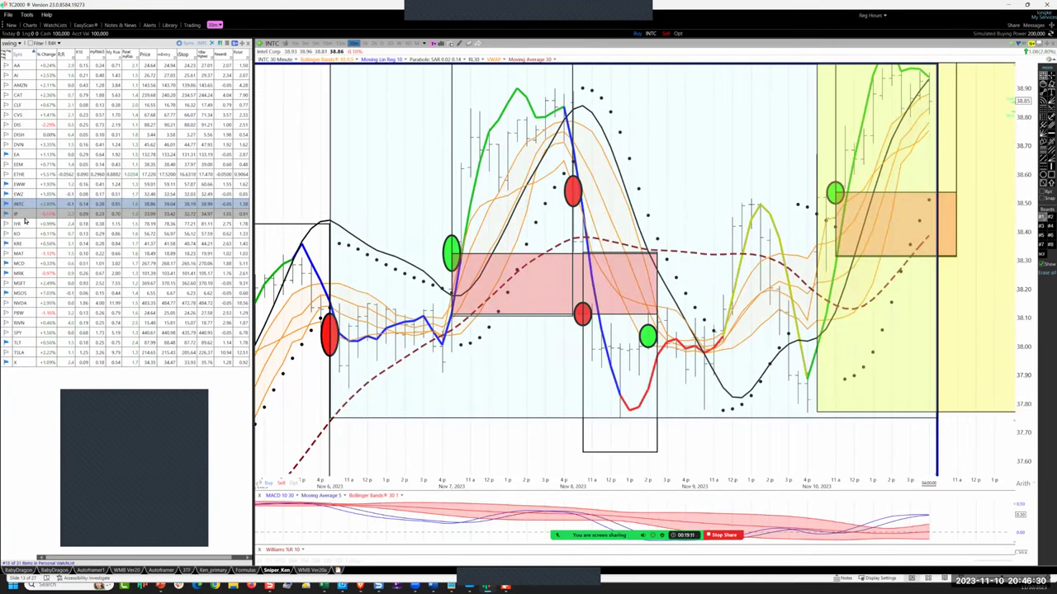
{"action": "left_click", "coordinate": [24, 216]}
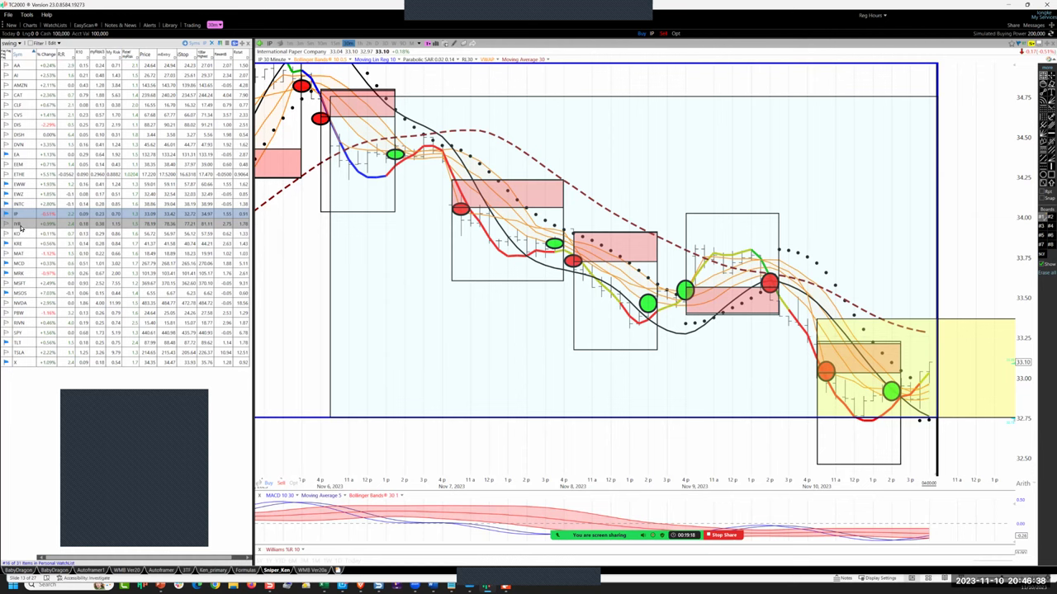
Review the marked trades on the 30-minute charts of IYR and KO, including KO's Nov 10 long entry.
{"action": "left_click", "coordinate": [22, 226]}
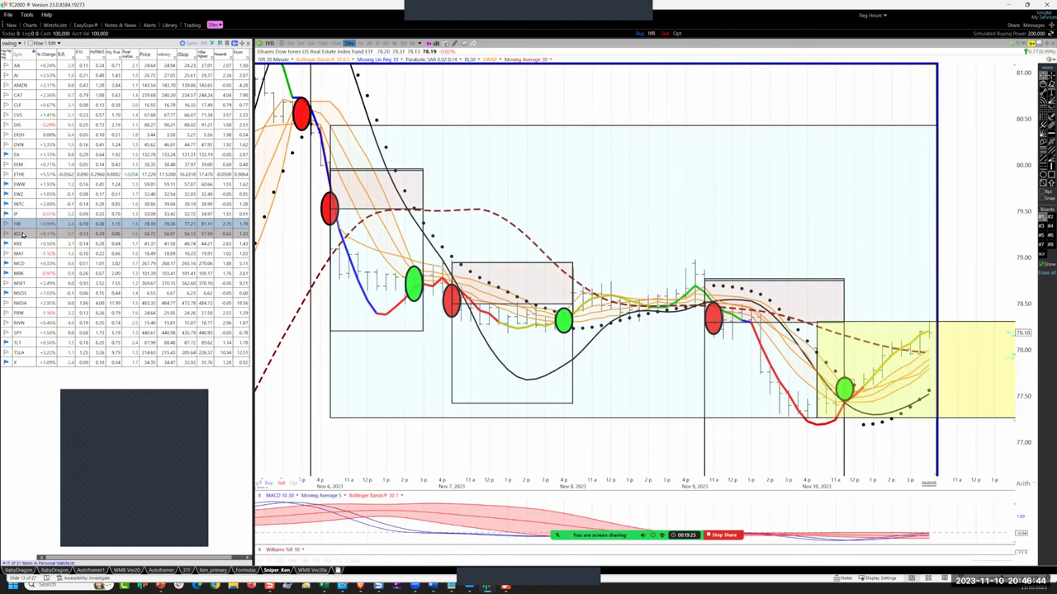
{"action": "left_click", "coordinate": [23, 234]}
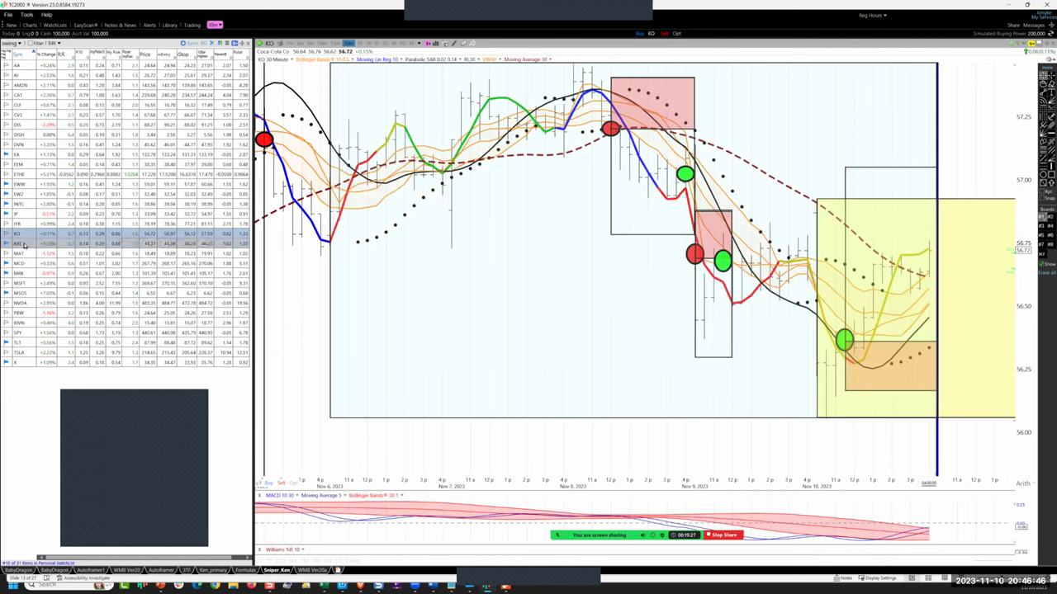
{"action": "mouse_move", "coordinate": [845, 341]}
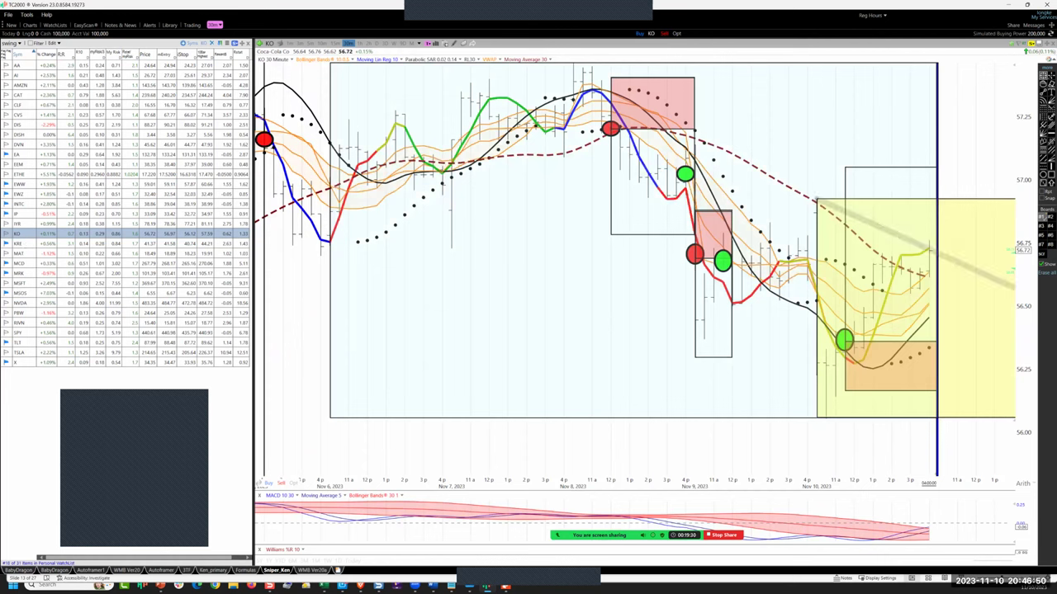
{"action": "mouse_move", "coordinate": [931, 252]}
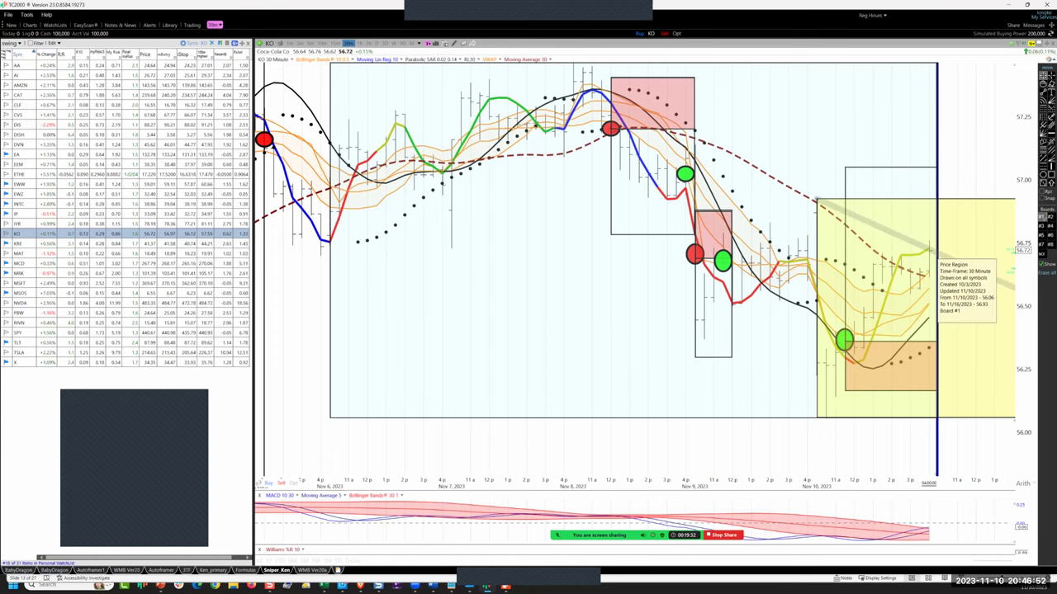
Open the KRE chart and examine its Nov 6–10 short trades against the price action back to late October.
{"action": "left_click", "coordinate": [40, 248]}
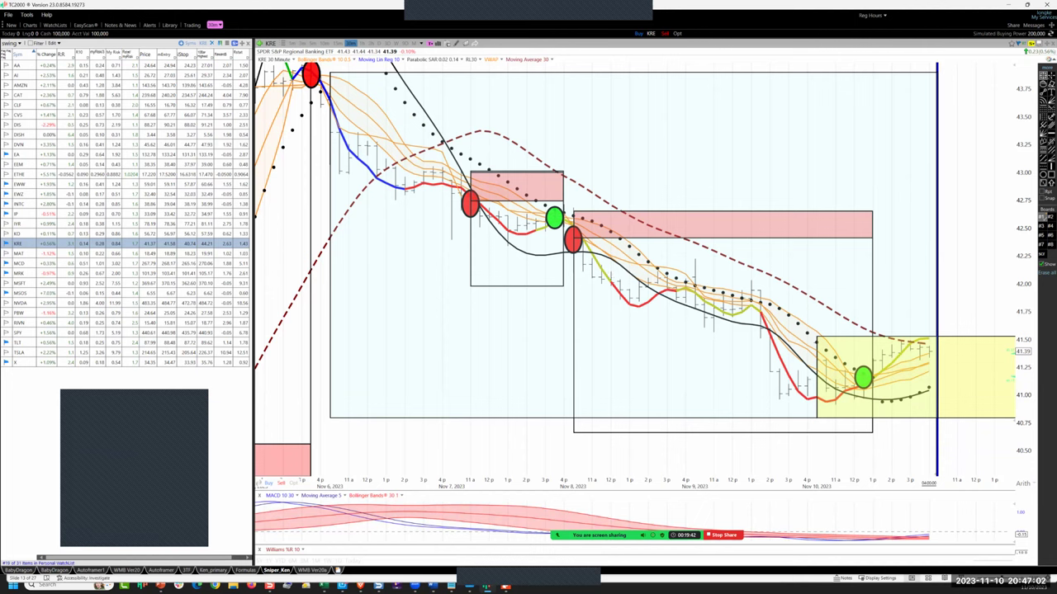
{"action": "left_click", "coordinate": [22, 253]}
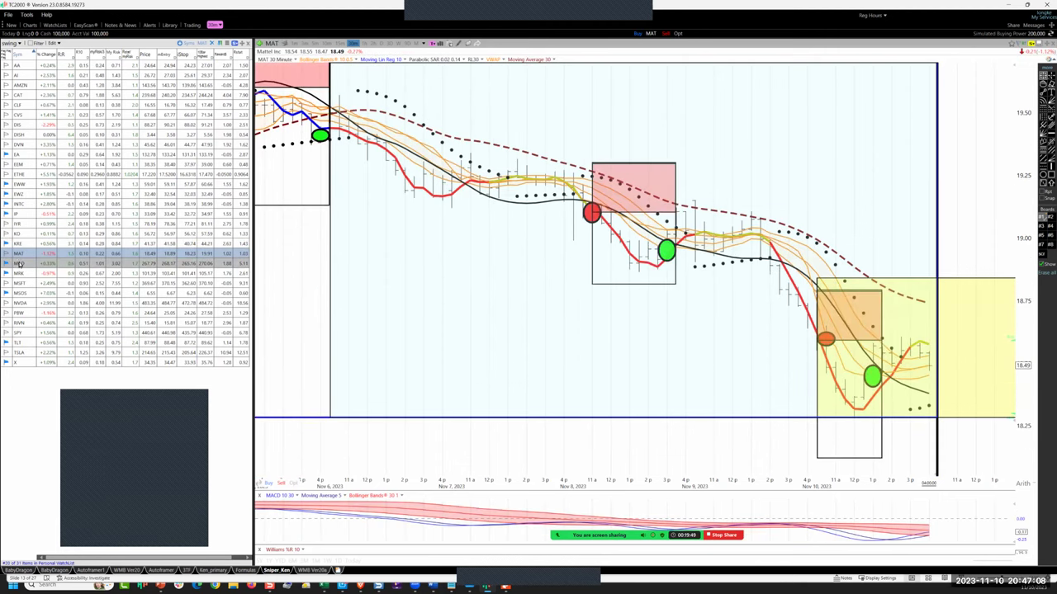
{"action": "left_click", "coordinate": [20, 247]}
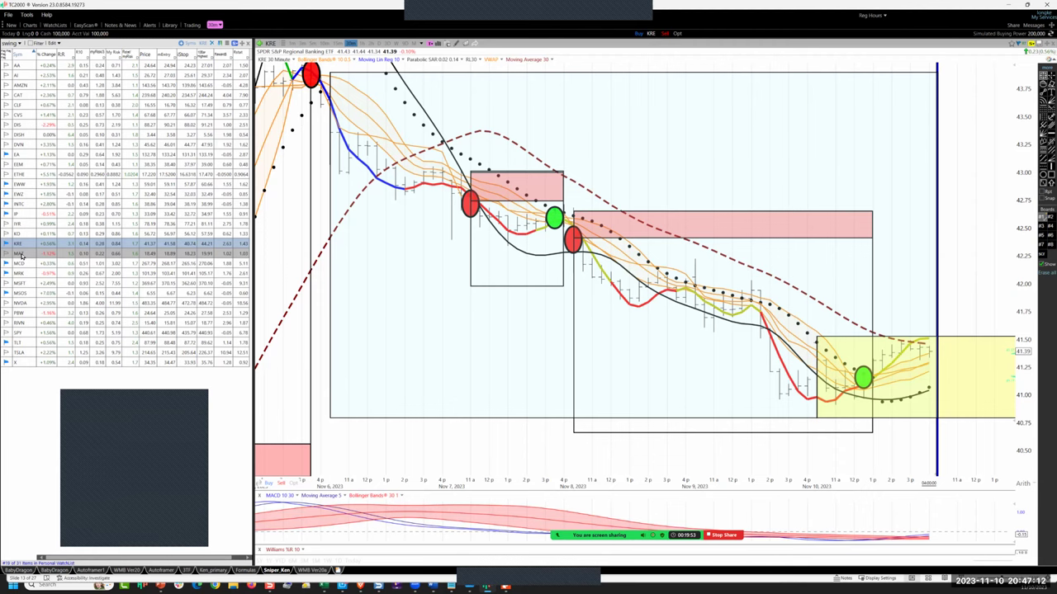
{"action": "scroll", "coordinate": [641, 373], "scroll_direction": "down", "scroll_amount": 5}
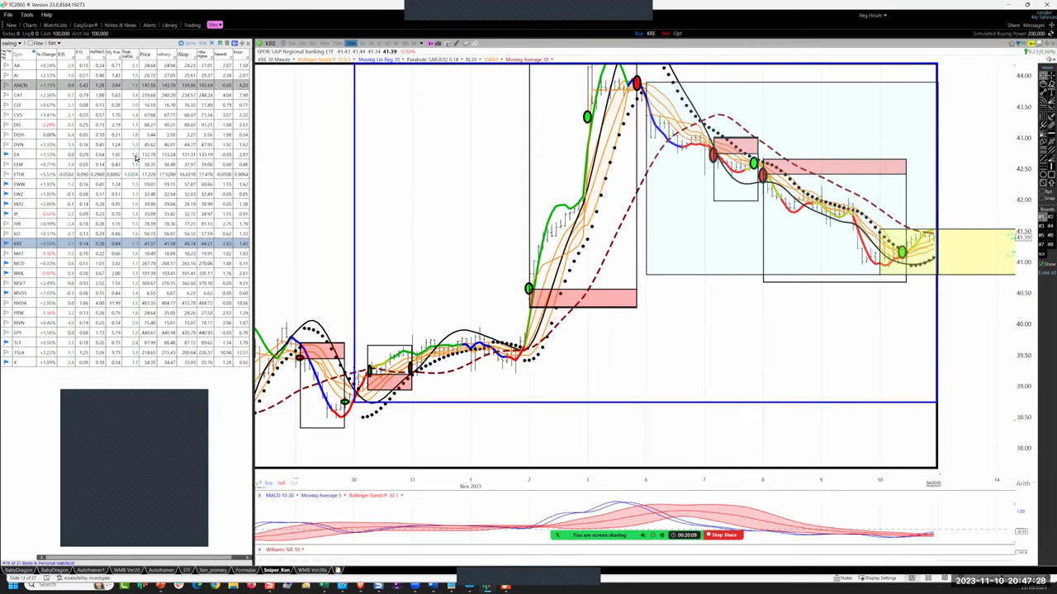
{"action": "scroll", "coordinate": [472, 323], "scroll_direction": "up", "scroll_amount": 3}
{"action": "scroll", "coordinate": [471, 323], "scroll_direction": "up", "scroll_amount": 2}
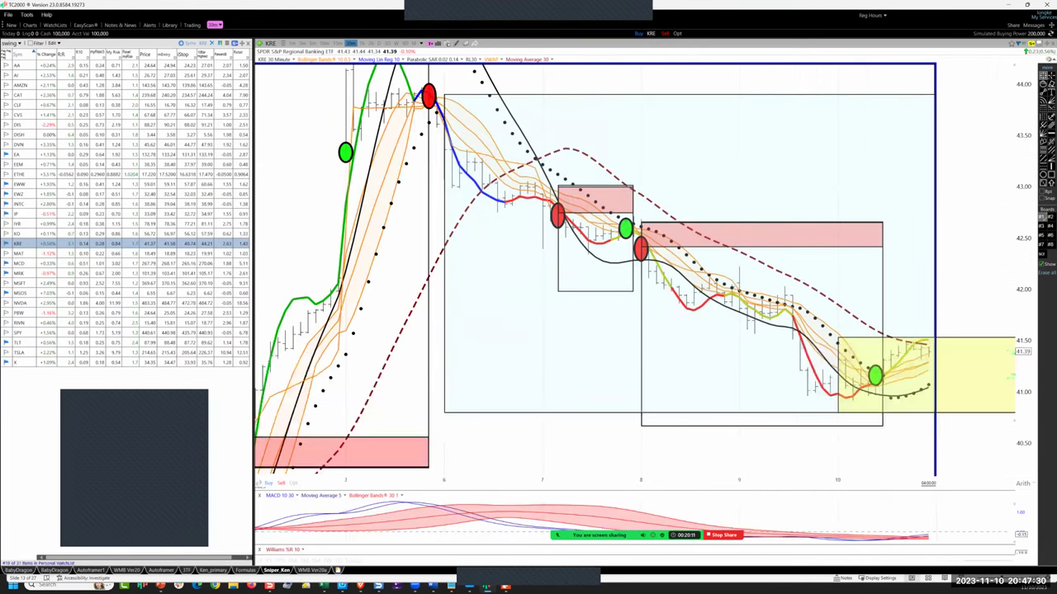
Review the marked trades on the 30-minute charts of MAT, MCD and MRK.
{"action": "left_click", "coordinate": [19, 254]}
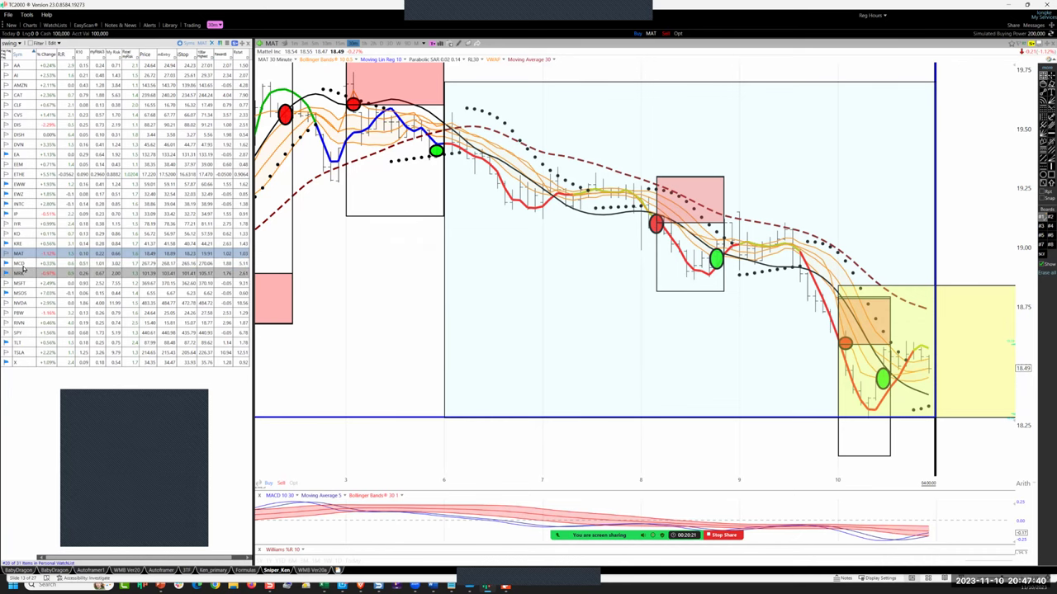
{"action": "left_click", "coordinate": [22, 265]}
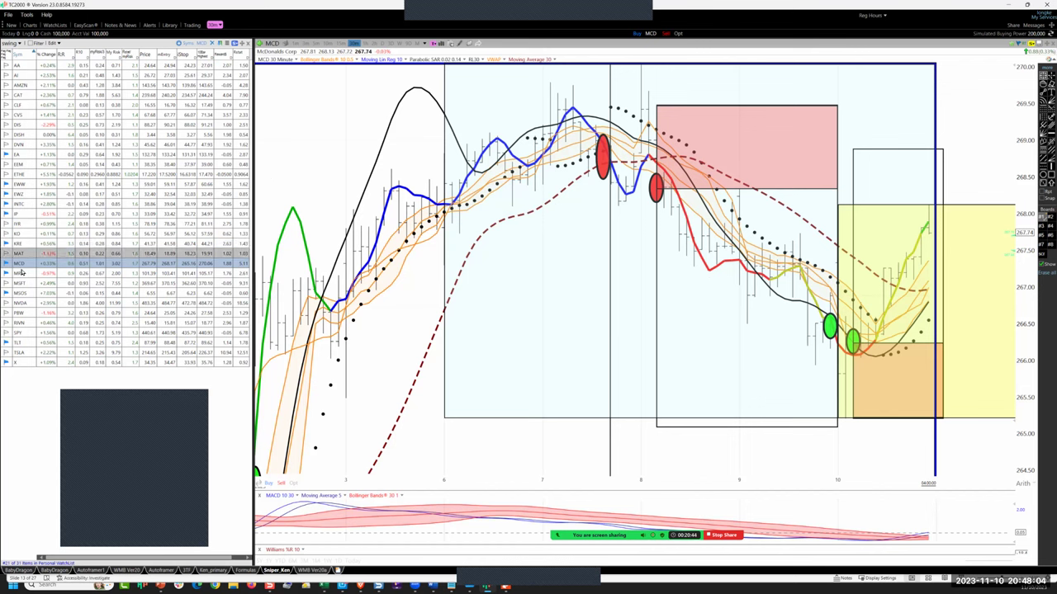
{"action": "left_click", "coordinate": [20, 277]}
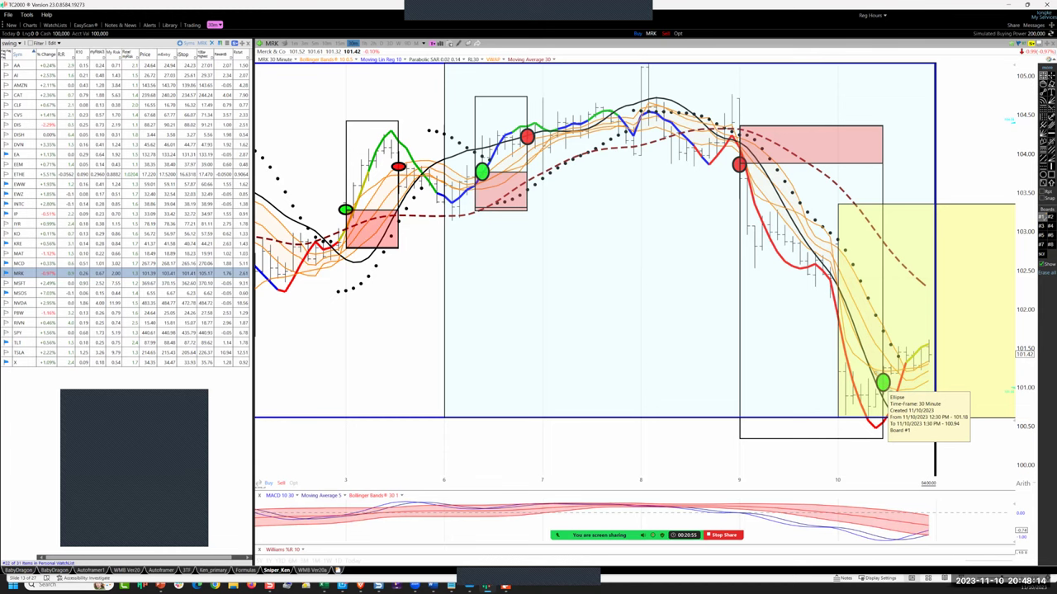
Open the MSFT chart and narrow it to Nov 6–10 to examine the week's marked trades.
{"action": "left_click", "coordinate": [20, 287]}
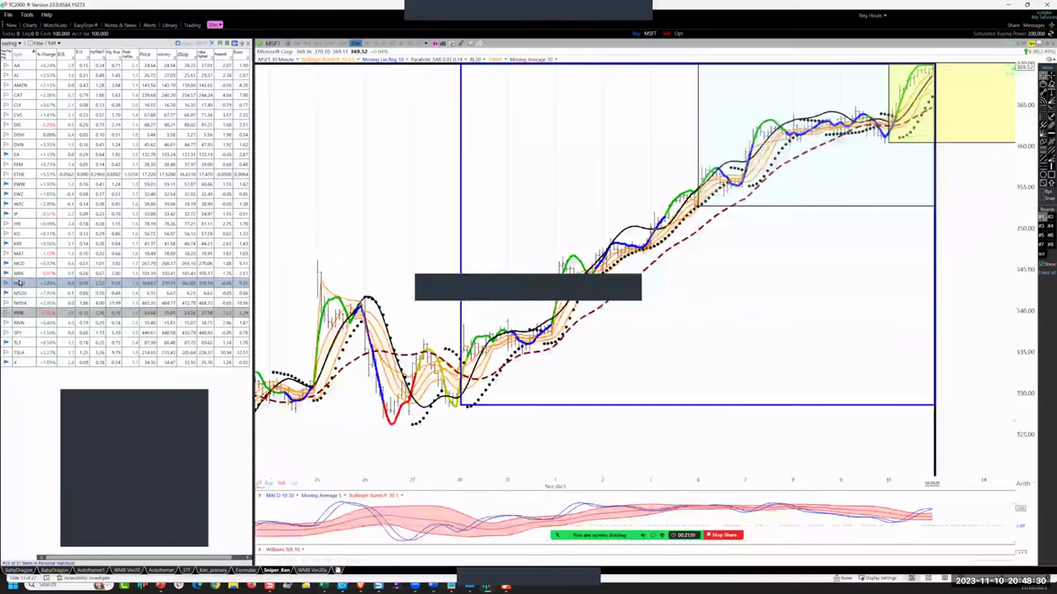
{"action": "left_click", "coordinate": [24, 275]}
{"action": "left_click", "coordinate": [18, 284]}
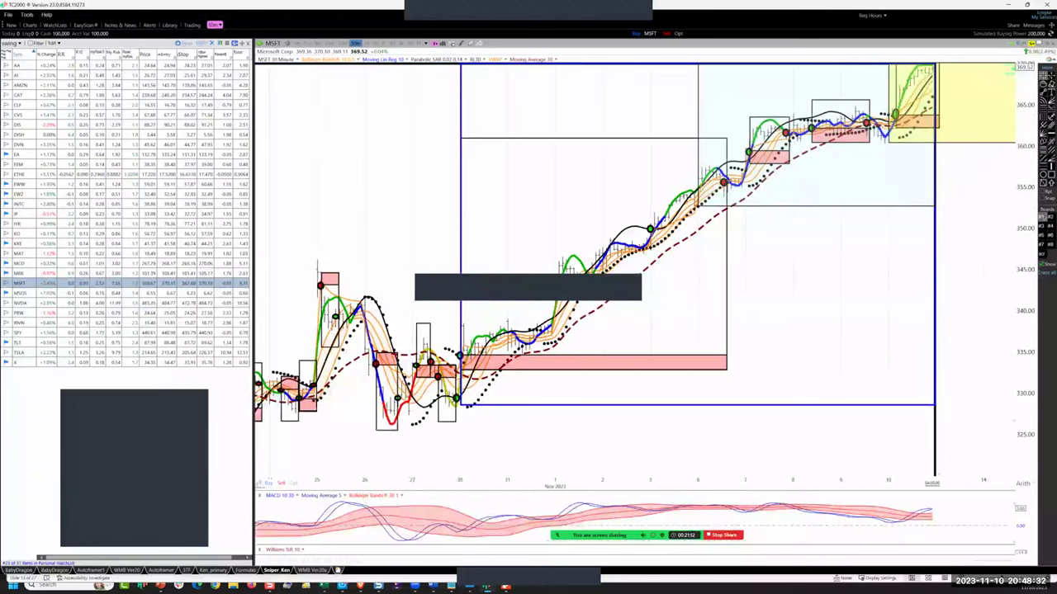
{"action": "scroll", "coordinate": [634, 273], "scroll_direction": "up", "scroll_amount": 2}
{"action": "scroll", "coordinate": [634, 272], "scroll_direction": "up", "scroll_amount": 3}
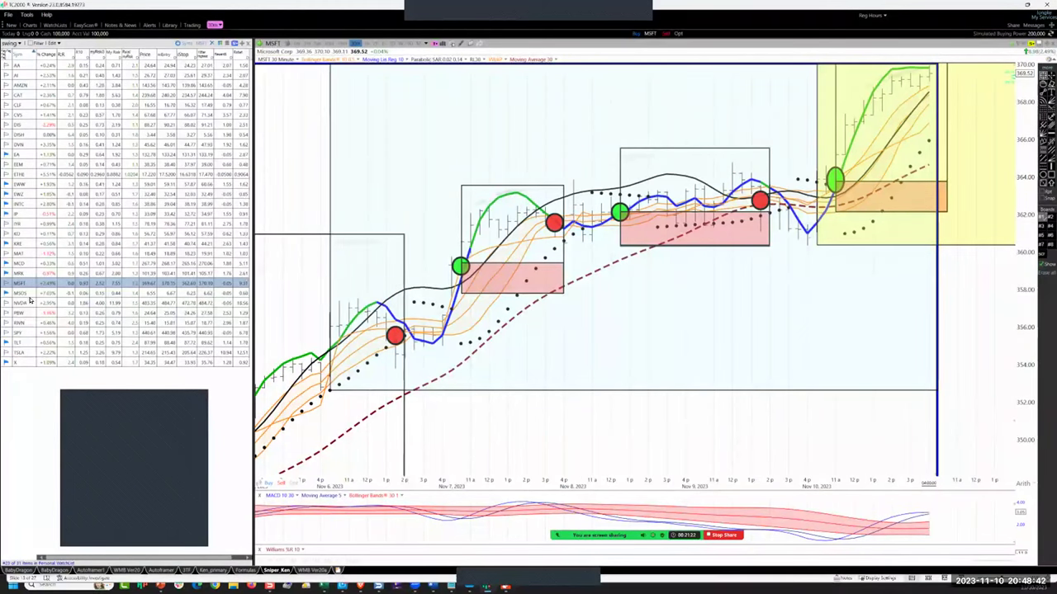
Review the marked trades on the 30-minute charts of MSOS, NVDA, PBW and RIVN.
{"action": "left_click", "coordinate": [23, 294]}
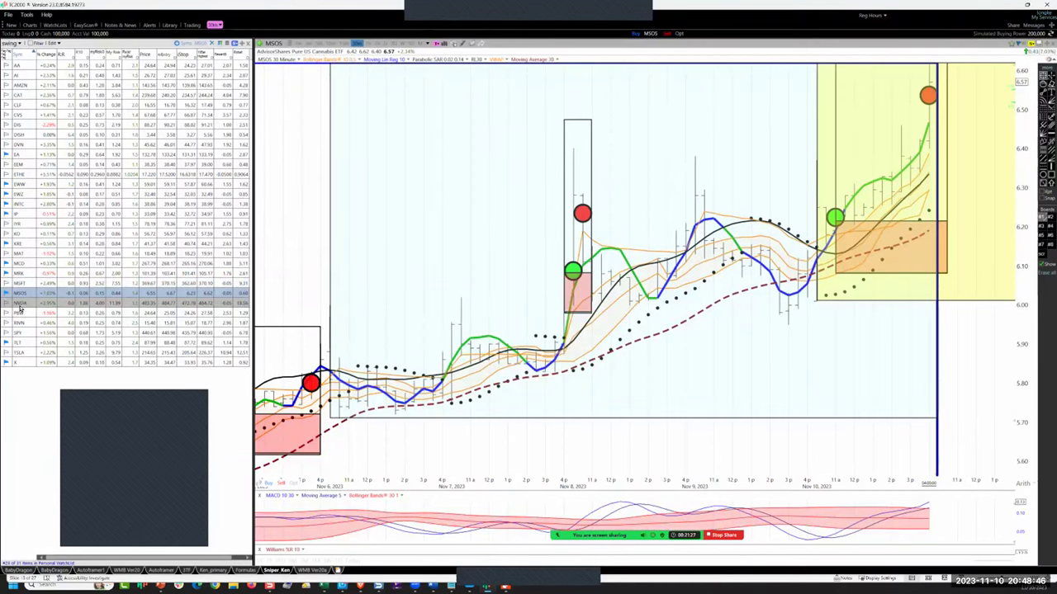
{"action": "left_click", "coordinate": [21, 305]}
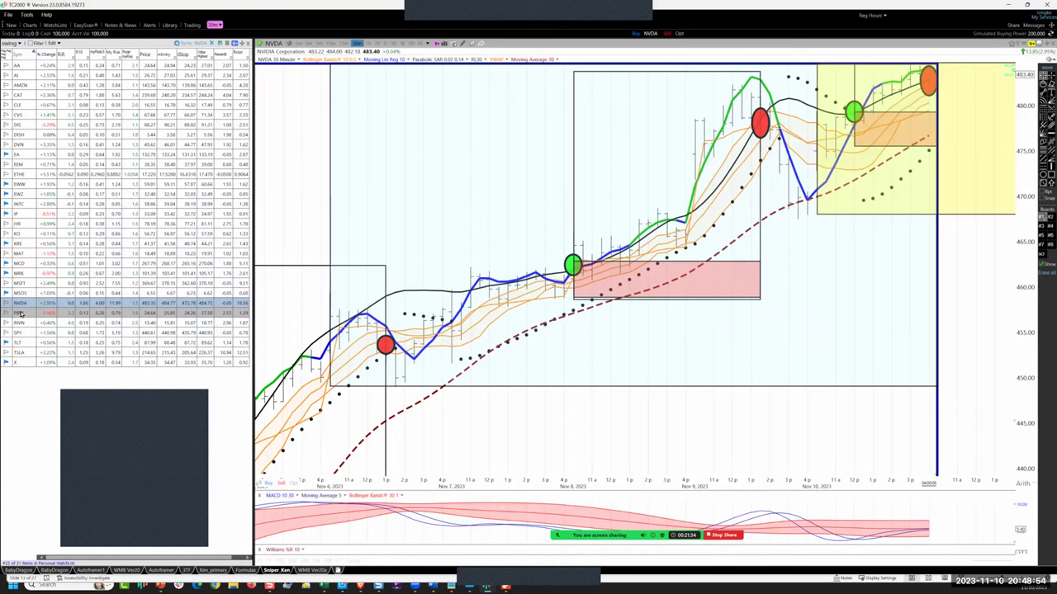
{"action": "left_click", "coordinate": [21, 314]}
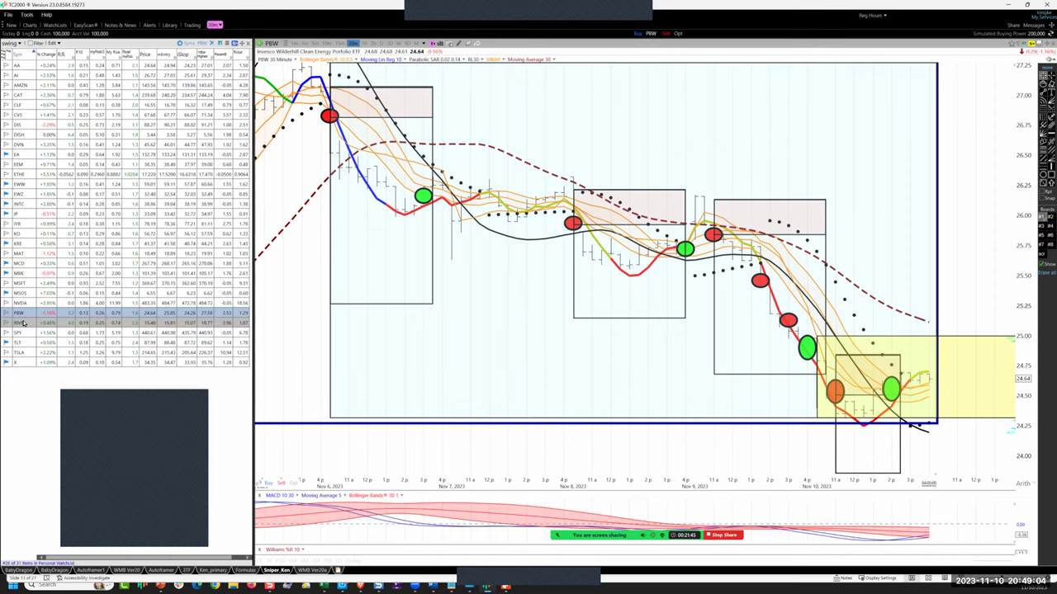
{"action": "left_click", "coordinate": [22, 323]}
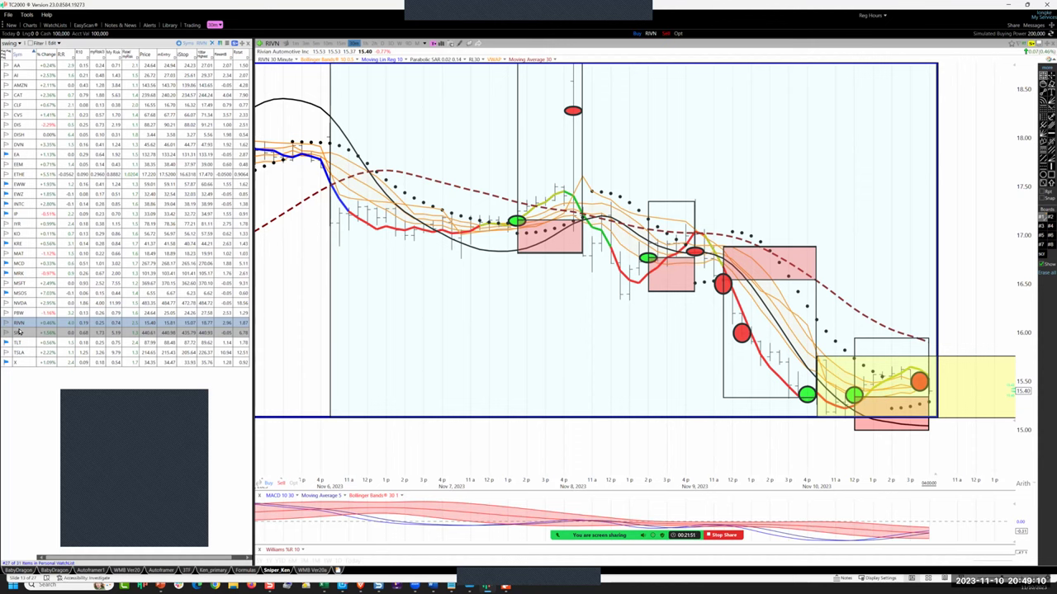
Finish the watchlist review with the 30-minute charts of SPY, TLT, TSLA and X, looking closer at X's latest trades.
{"action": "left_click", "coordinate": [19, 334]}
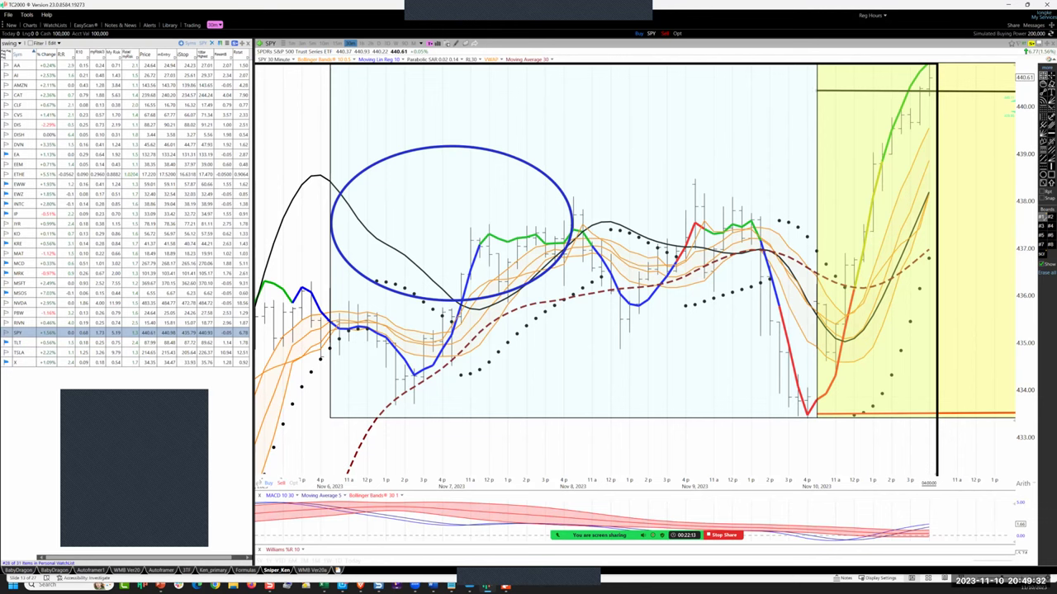
{"action": "left_click", "coordinate": [20, 343]}
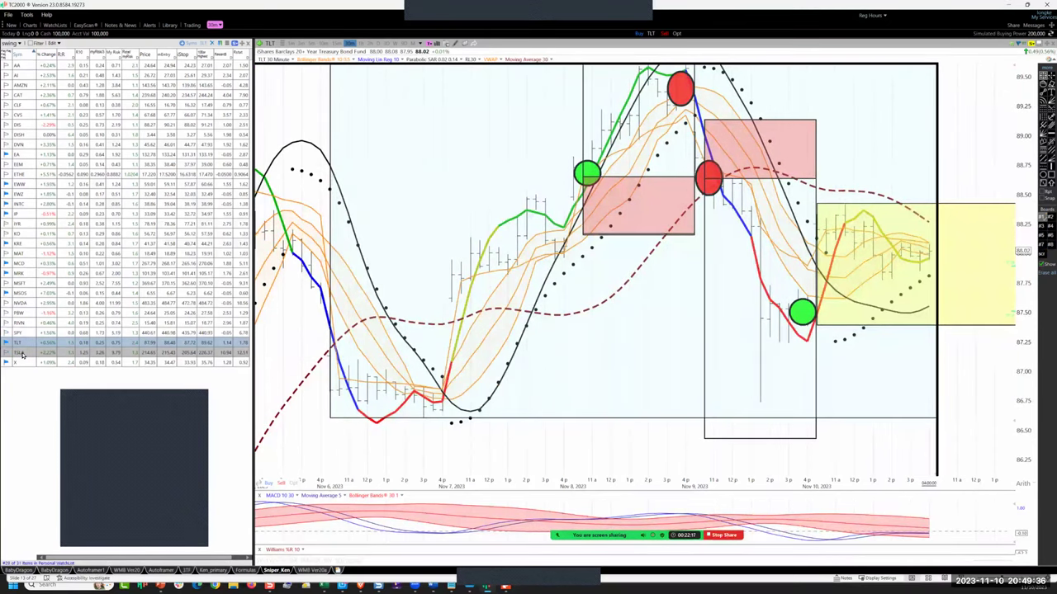
{"action": "left_click", "coordinate": [21, 354]}
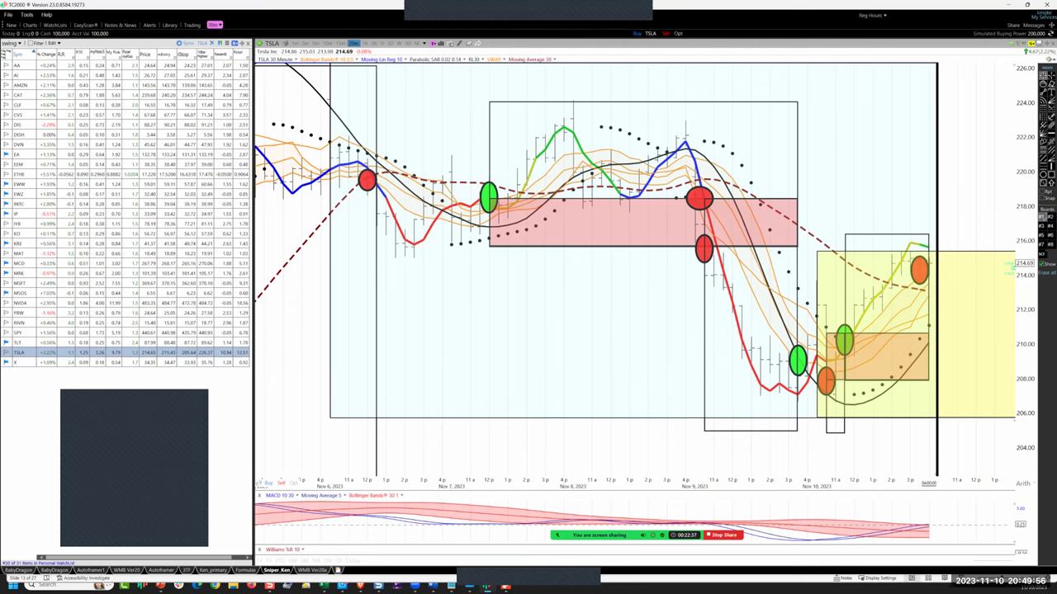
{"action": "left_click", "coordinate": [20, 369]}
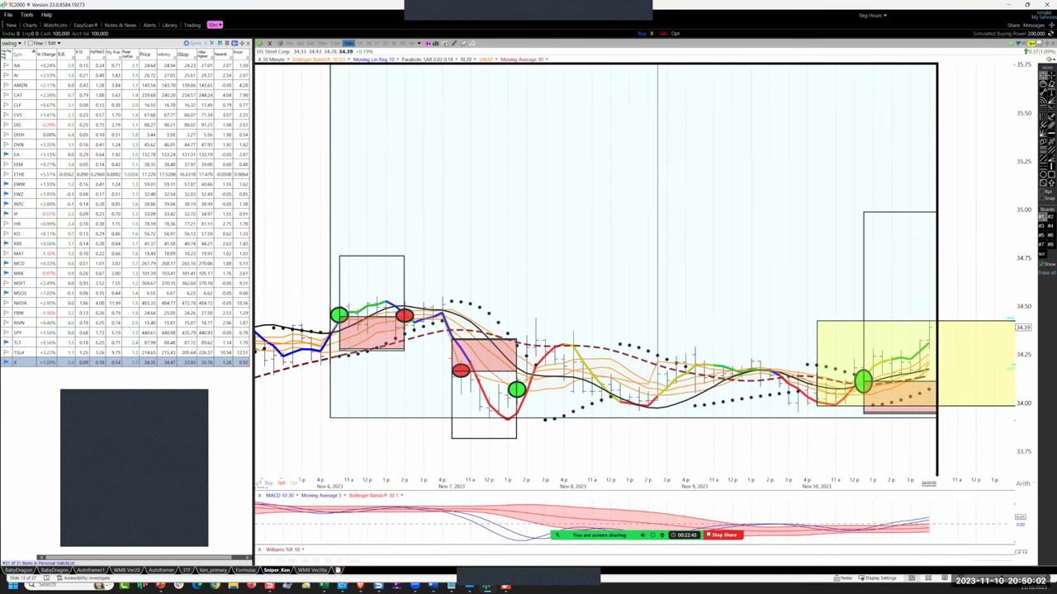
{"action": "scroll", "coordinate": [595, 273], "scroll_direction": "up", "scroll_amount": 3}
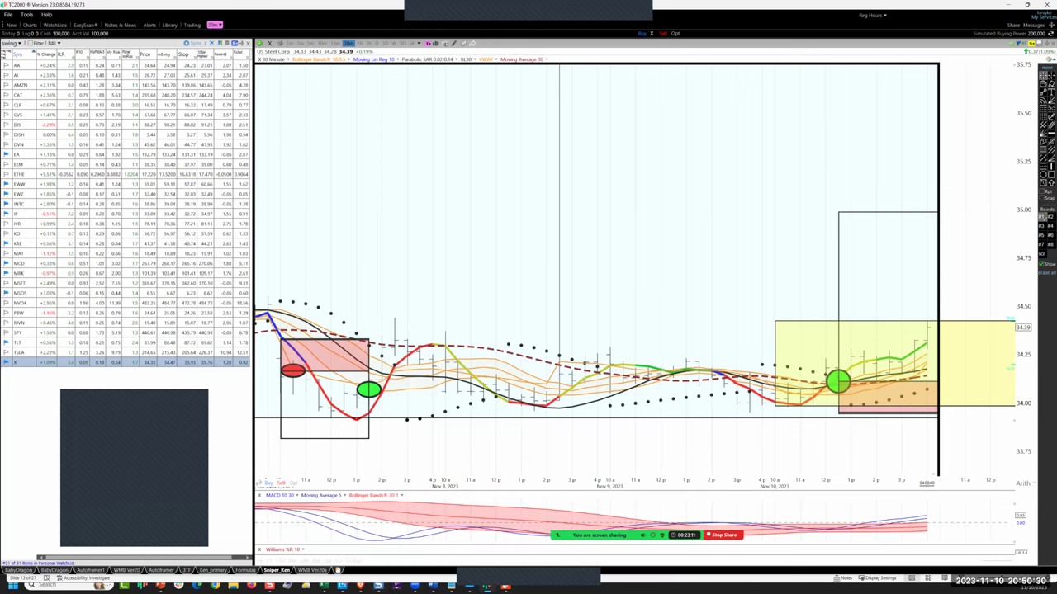
Switch to the partly covered chart in Snagit Editor and handwrite "3 min" and a circled, underlined "CVS" in blue near its top.
{"action": "left_click", "coordinate": [378, 586]}
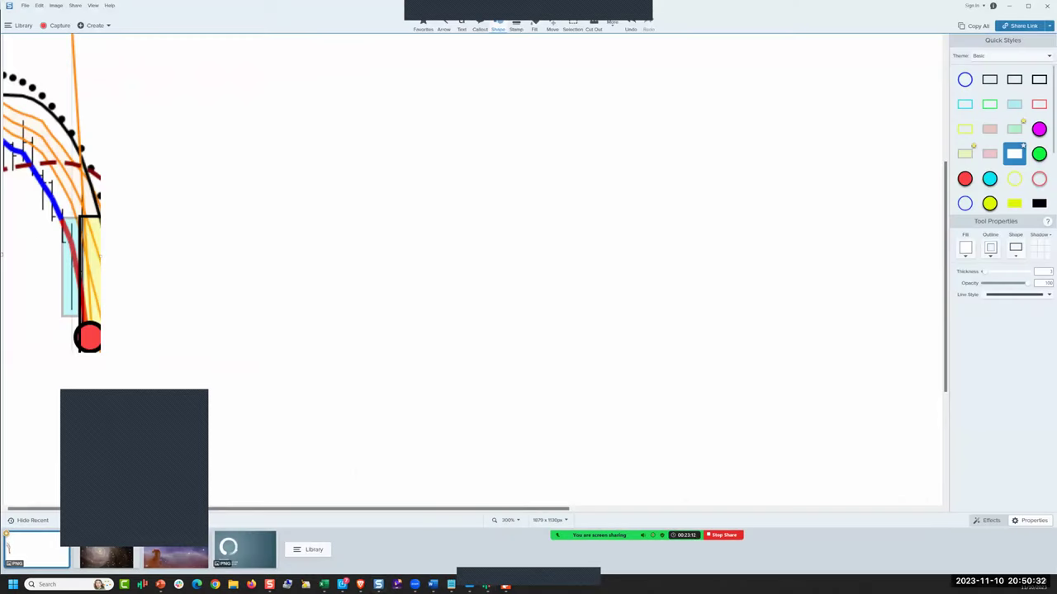
{"action": "left_click", "coordinate": [86, 404]}
{"action": "left_click", "coordinate": [214, 128]}
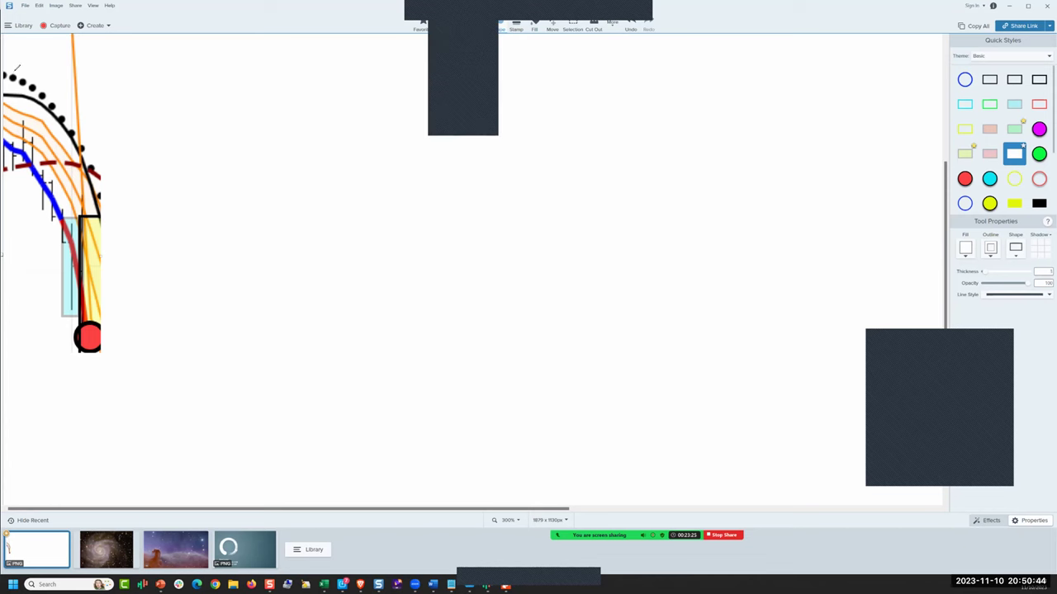
{"action": "mouse_move", "coordinate": [25, 51]}
{"action": "left_mouse_down"}
{"action": "mouse_move", "coordinate": [34, 75]}
{"action": "mouse_move", "coordinate": [72, 62]}
{"action": "left_mouse_up"}
{"action": "left_click_drag", "start_coordinate": [76, 61], "coordinate": [89, 43]}
{"action": "mouse_move", "coordinate": [36, 94]}
{"action": "left_mouse_down"}
{"action": "mouse_move", "coordinate": [117, 55]}
{"action": "mouse_move", "coordinate": [117, 80]}
{"action": "mouse_move", "coordinate": [139, 58]}
{"action": "left_mouse_up"}
{"action": "left_click_drag", "start_coordinate": [154, 50], "coordinate": [147, 78]}
{"action": "left_click_drag", "start_coordinate": [165, 49], "coordinate": [175, 51]}
{"action": "mouse_move", "coordinate": [147, 84]}
{"action": "left_mouse_down"}
{"action": "mouse_move", "coordinate": [105, 91]}
{"action": "mouse_move", "coordinate": [138, 75]}
{"action": "left_mouse_up"}
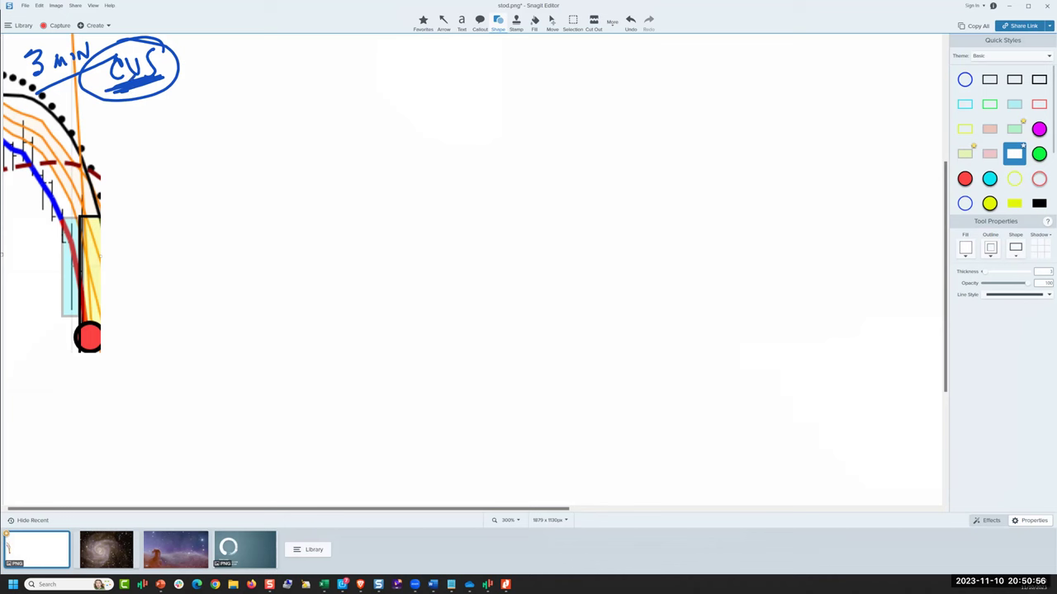
Outline the cyan opening bar in blue, point an arrow at it, underline the red entry marker and hatch a box beside the bar.
{"action": "mouse_move", "coordinate": [55, 242]}
{"action": "left_mouse_down"}
{"action": "mouse_move", "coordinate": [59, 234]}
{"action": "mouse_move", "coordinate": [64, 317]}
{"action": "mouse_move", "coordinate": [78, 285]}
{"action": "mouse_move", "coordinate": [76, 227]}
{"action": "left_mouse_up"}
{"action": "left_click_drag", "start_coordinate": [26, 293], "coordinate": [58, 277]}
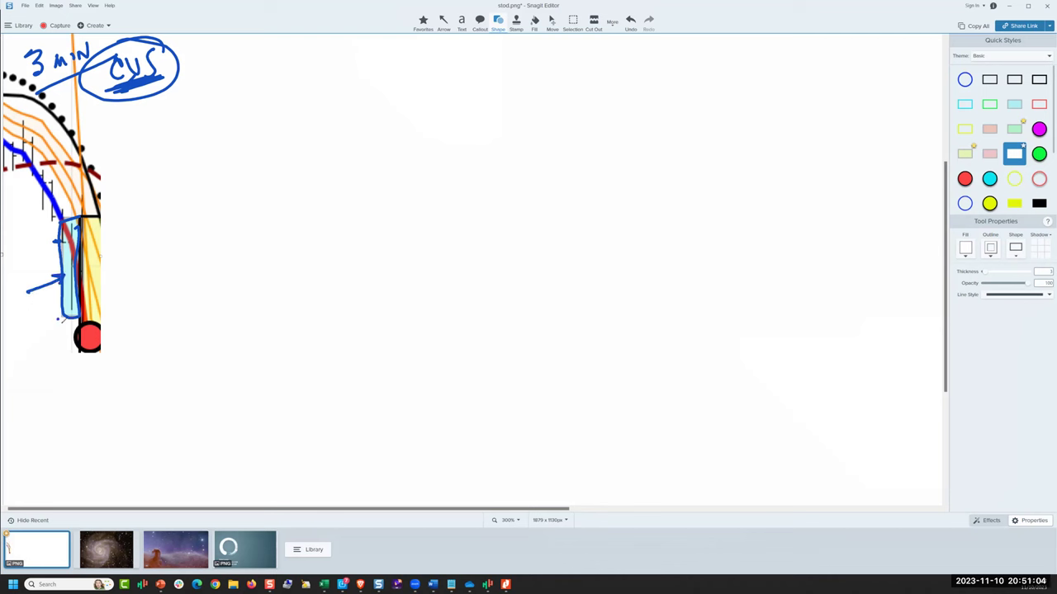
{"action": "left_click_drag", "start_coordinate": [58, 318], "coordinate": [118, 312]}
{"action": "left_click_drag", "start_coordinate": [63, 337], "coordinate": [107, 336]}
{"action": "mouse_move", "coordinate": [85, 219]}
{"action": "left_mouse_down"}
{"action": "mouse_move", "coordinate": [157, 248]}
{"action": "mouse_move", "coordinate": [162, 319]}
{"action": "mouse_move", "coordinate": [74, 330]}
{"action": "left_mouse_up"}
{"action": "mouse_move", "coordinate": [130, 230]}
{"action": "left_mouse_down"}
{"action": "mouse_move", "coordinate": [92, 281]}
{"action": "mouse_move", "coordinate": [124, 265]}
{"action": "mouse_move", "coordinate": [103, 301]}
{"action": "mouse_move", "coordinate": [137, 321]}
{"action": "left_mouse_up"}
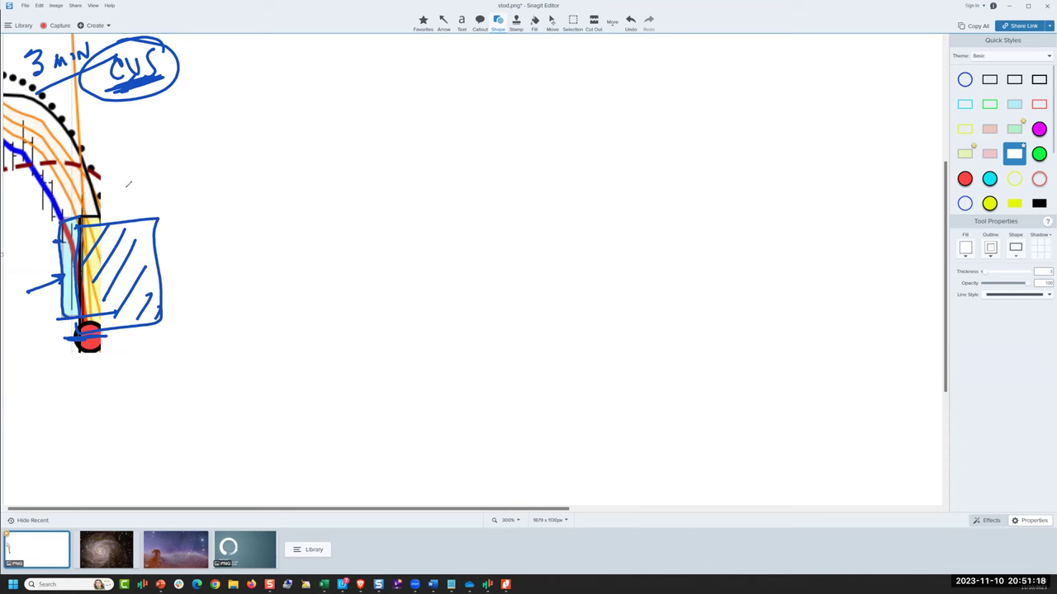
Clear the blue ink annotations and uncover the rest of the boxed short trade down and across to its green exit marker.
{"action": "left_click", "coordinate": [80, 392]}
{"action": "key", "text": "Delete"}
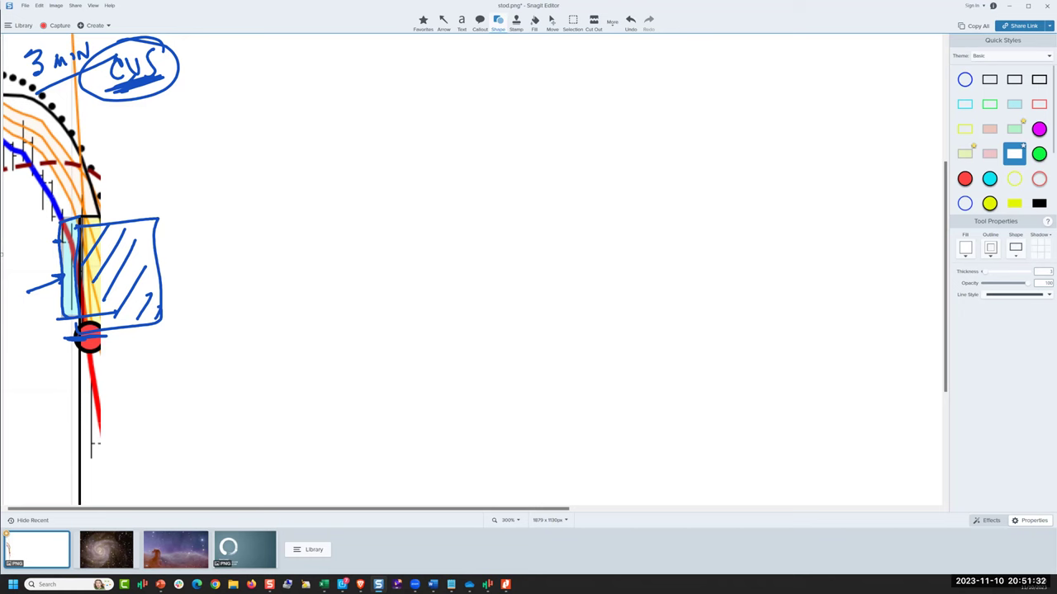
{"action": "scroll", "coordinate": [294, 392], "scroll_direction": "down", "scroll_amount": 3}
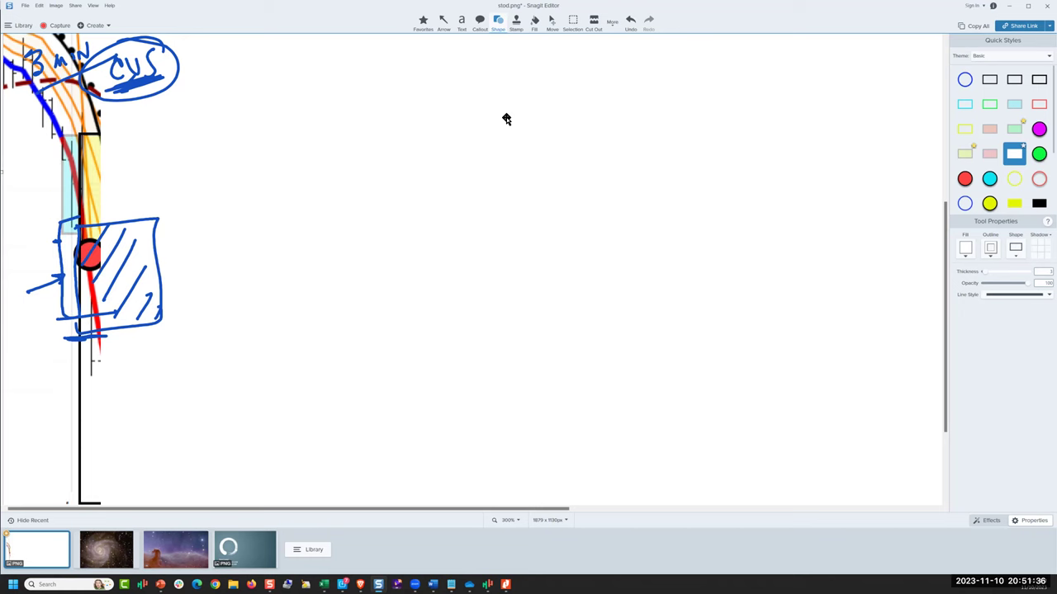
{"action": "left_click", "coordinate": [574, 63]}
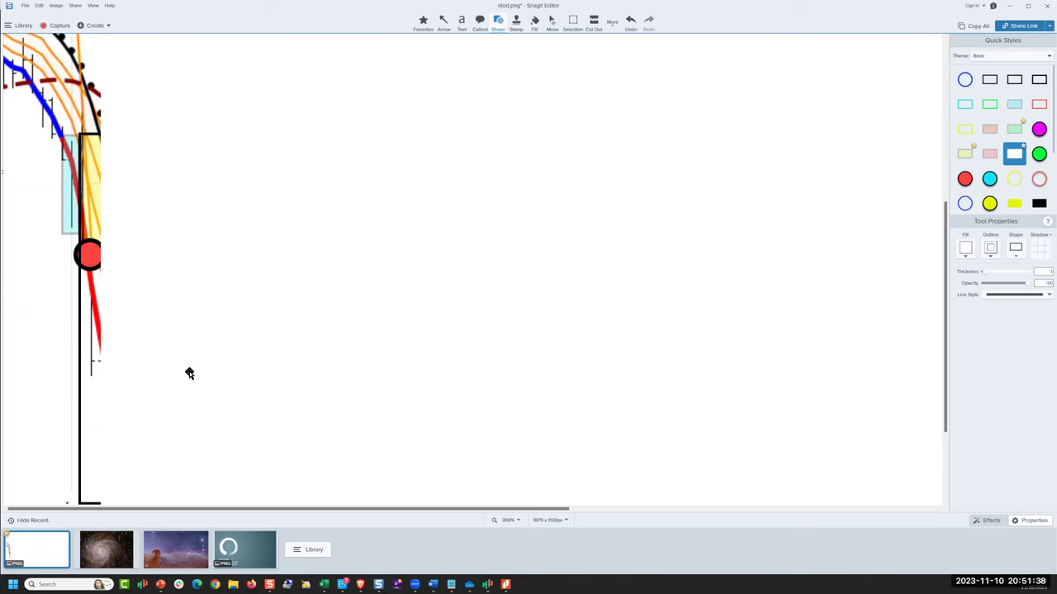
{"action": "left_click_drag", "start_coordinate": [195, 371], "coordinate": [236, 373]}
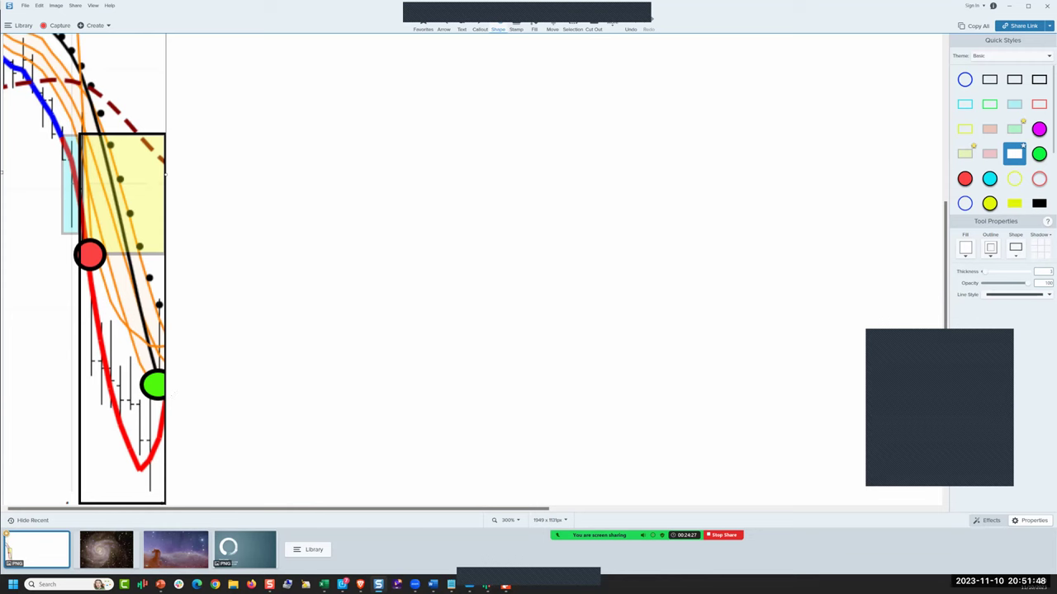
Circle the red line's low in blue, trace a stroke to the green exit marker and circle the area just above it.
{"action": "left_click_drag", "start_coordinate": [125, 454], "coordinate": [157, 480]}
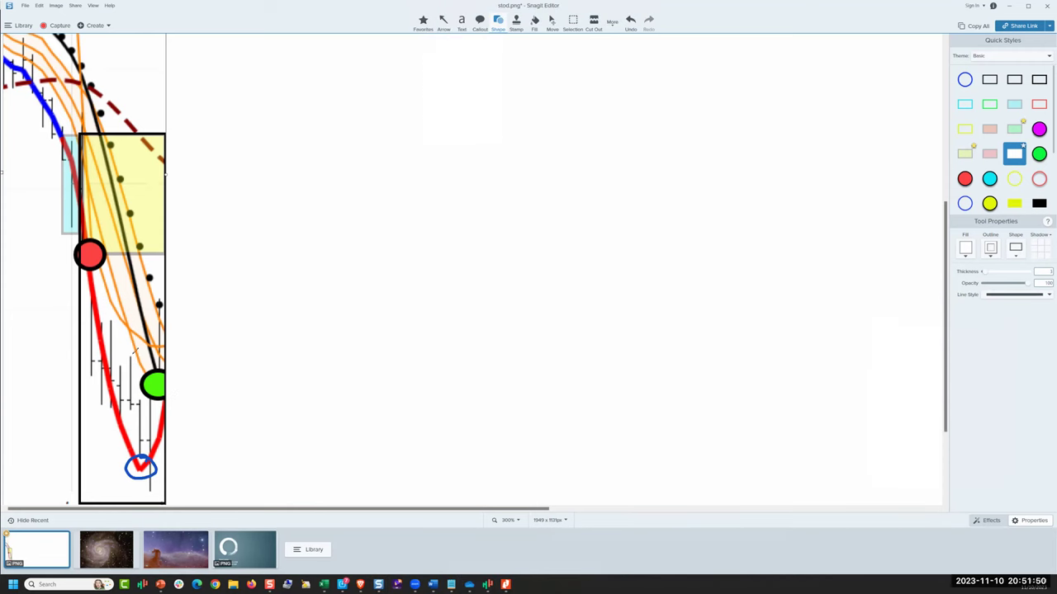
{"action": "mouse_move", "coordinate": [126, 317]}
{"action": "left_mouse_down"}
{"action": "mouse_move", "coordinate": [146, 370]}
{"action": "mouse_move", "coordinate": [175, 382]}
{"action": "mouse_move", "coordinate": [144, 383]}
{"action": "mouse_move", "coordinate": [162, 384]}
{"action": "left_mouse_up"}
{"action": "left_click_drag", "start_coordinate": [169, 269], "coordinate": [162, 257]}
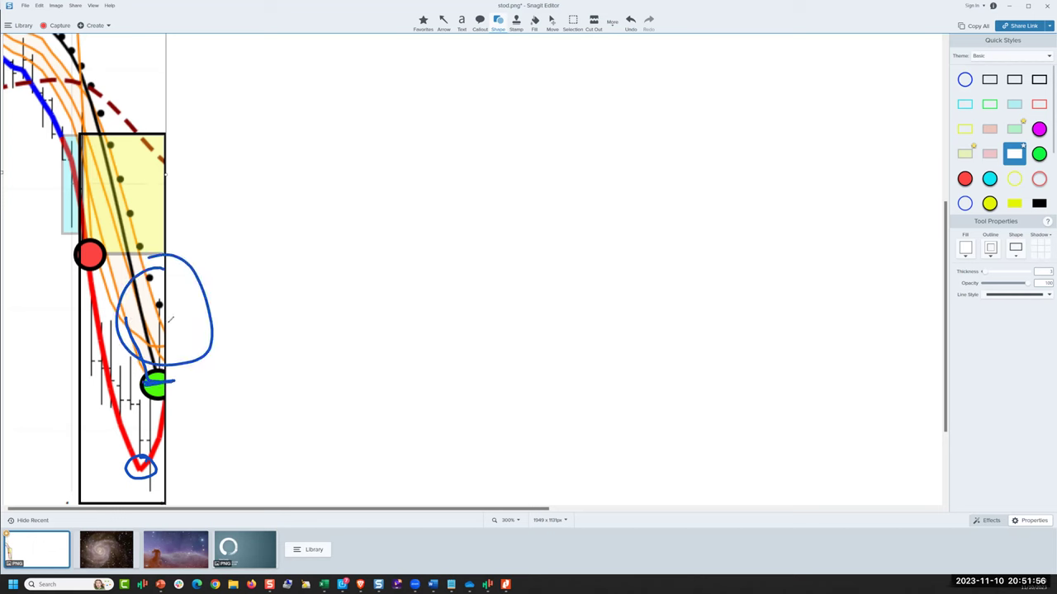
Label the lower blue circle, circle the yellow zone with a 1 inside, and add a short blue underline at the green exit marker.
{"action": "mouse_move", "coordinate": [178, 312]}
{"action": "left_mouse_down"}
{"action": "mouse_move", "coordinate": [189, 308]}
{"action": "mouse_move", "coordinate": [172, 330]}
{"action": "mouse_move", "coordinate": [191, 334]}
{"action": "left_mouse_up"}
{"action": "mouse_move", "coordinate": [159, 151]}
{"action": "left_mouse_down"}
{"action": "mouse_move", "coordinate": [93, 217]}
{"action": "mouse_move", "coordinate": [147, 148]}
{"action": "left_mouse_up"}
{"action": "left_click_drag", "start_coordinate": [138, 193], "coordinate": [137, 224]}
{"action": "left_click_drag", "start_coordinate": [158, 387], "coordinate": [175, 386]}
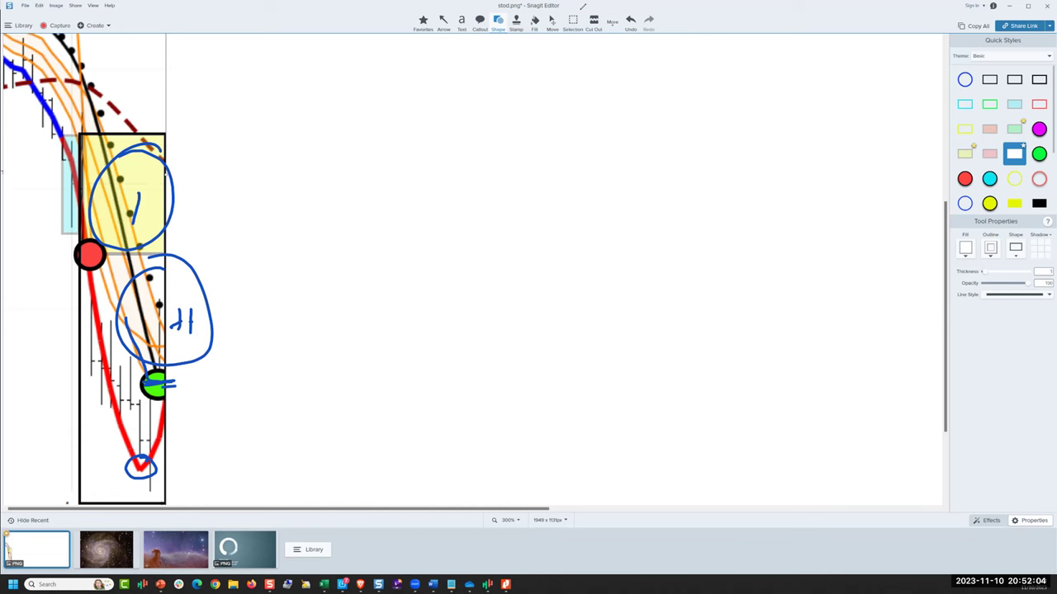
Clear the blue ink annotations and uncover the chart through the second boxed short trade and its green exit marker.
{"action": "key", "text": "Escape"}
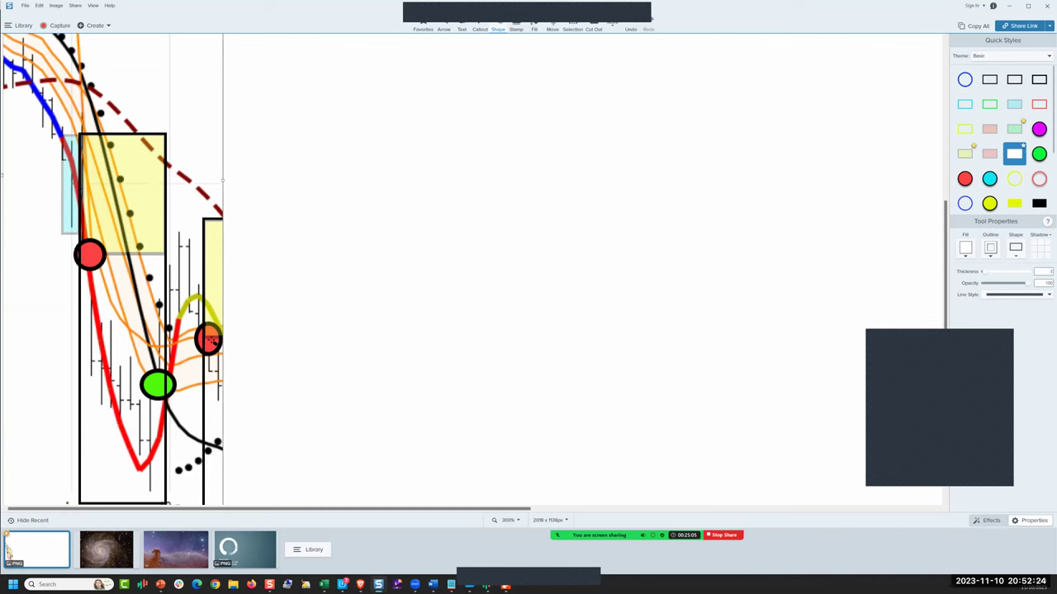
{"action": "left_click_drag", "start_coordinate": [317, 356], "coordinate": [394, 383]}
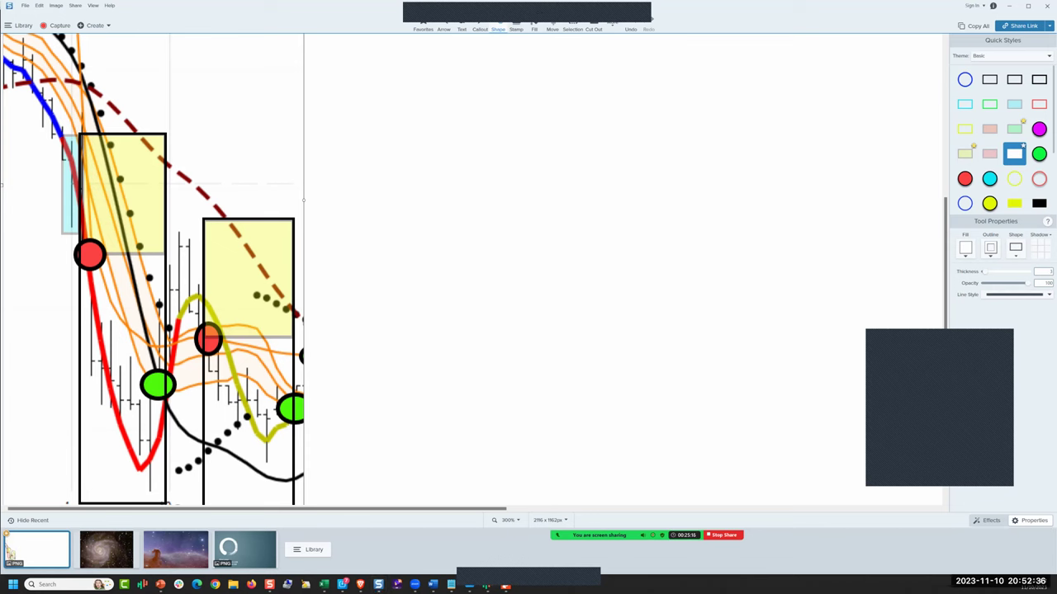
Draw red horizontal lines beneath the first and second lows and trace a red arrow down each of the two declines.
{"action": "left_click_drag", "start_coordinate": [124, 478], "coordinate": [357, 472]}
{"action": "left_click_drag", "start_coordinate": [252, 447], "coordinate": [293, 445]}
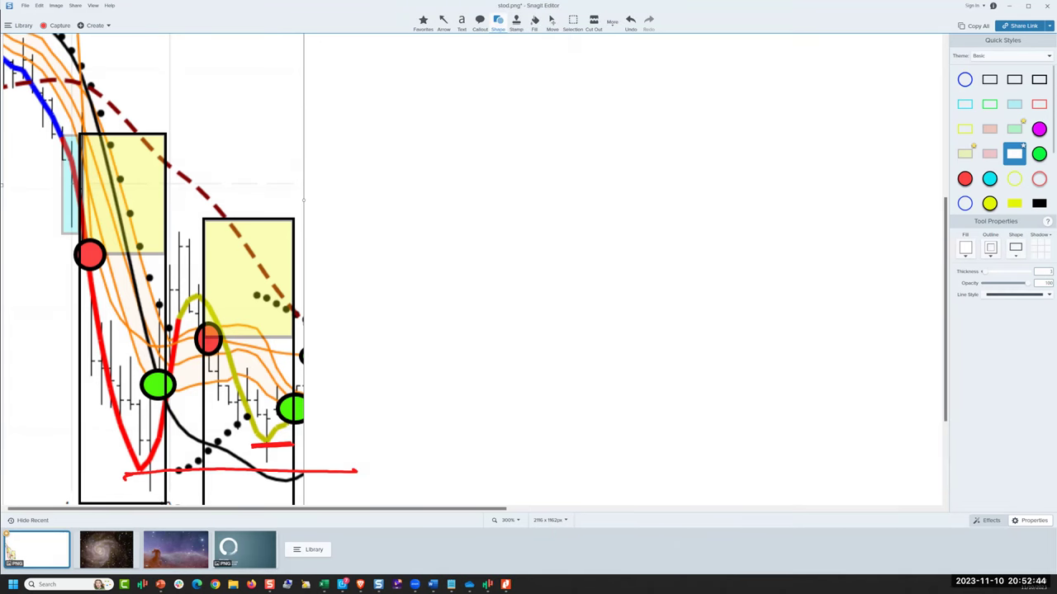
{"action": "left_click_drag", "start_coordinate": [60, 152], "coordinate": [108, 441]}
{"action": "left_click_drag", "start_coordinate": [193, 262], "coordinate": [245, 421]}
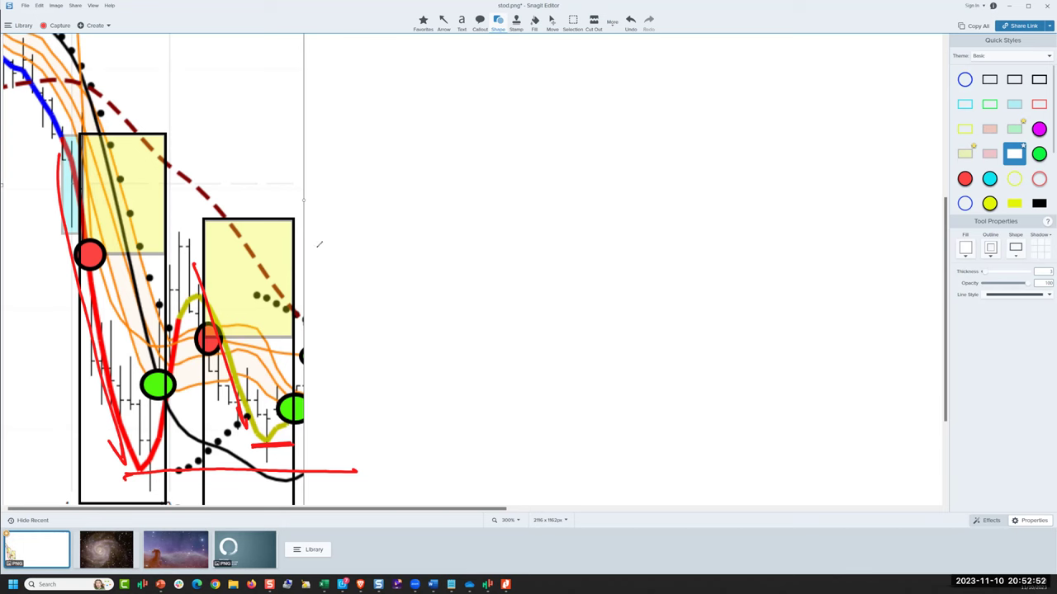
Uncover the start of the third box and draw red strokes from the second entry and the dashed line to its circled green marker.
{"action": "left_click_drag", "start_coordinate": [427, 317], "coordinate": [443, 319]}
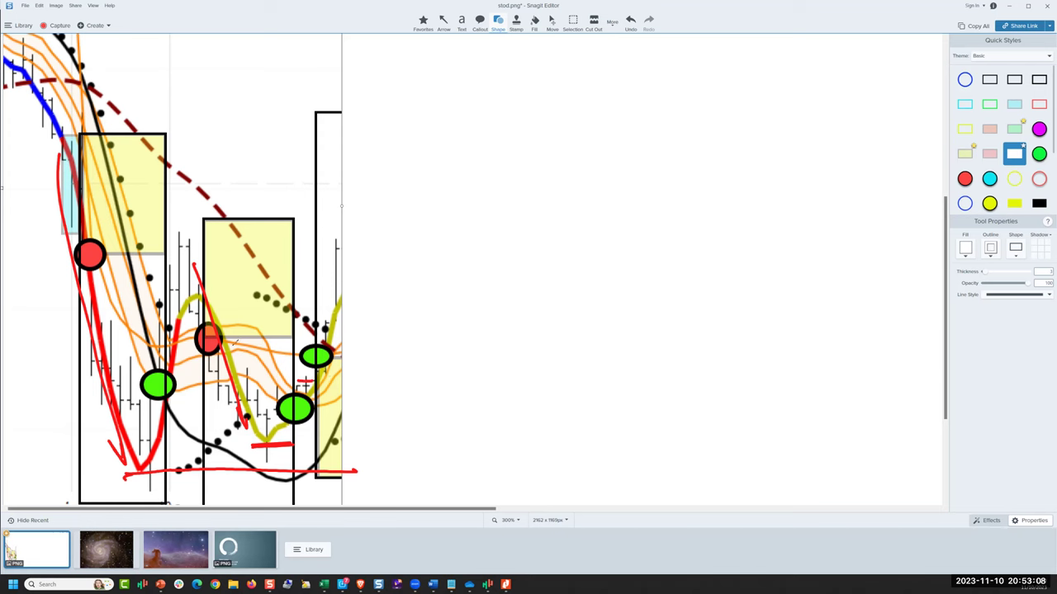
{"action": "mouse_move", "coordinate": [235, 341]}
{"action": "left_mouse_down"}
{"action": "mouse_move", "coordinate": [296, 355]}
{"action": "mouse_move", "coordinate": [357, 346]}
{"action": "left_mouse_up"}
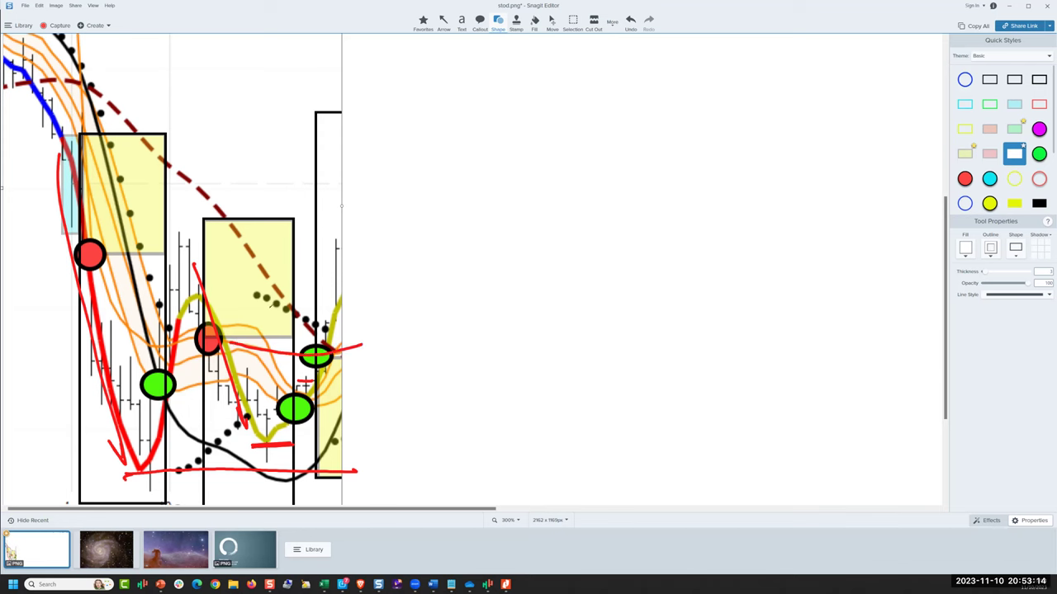
{"action": "mouse_move", "coordinate": [265, 275]}
{"action": "left_mouse_down"}
{"action": "mouse_move", "coordinate": [333, 352]}
{"action": "mouse_move", "coordinate": [310, 347]}
{"action": "mouse_move", "coordinate": [318, 368]}
{"action": "mouse_move", "coordinate": [332, 357]}
{"action": "mouse_move", "coordinate": [324, 347]}
{"action": "left_mouse_up"}
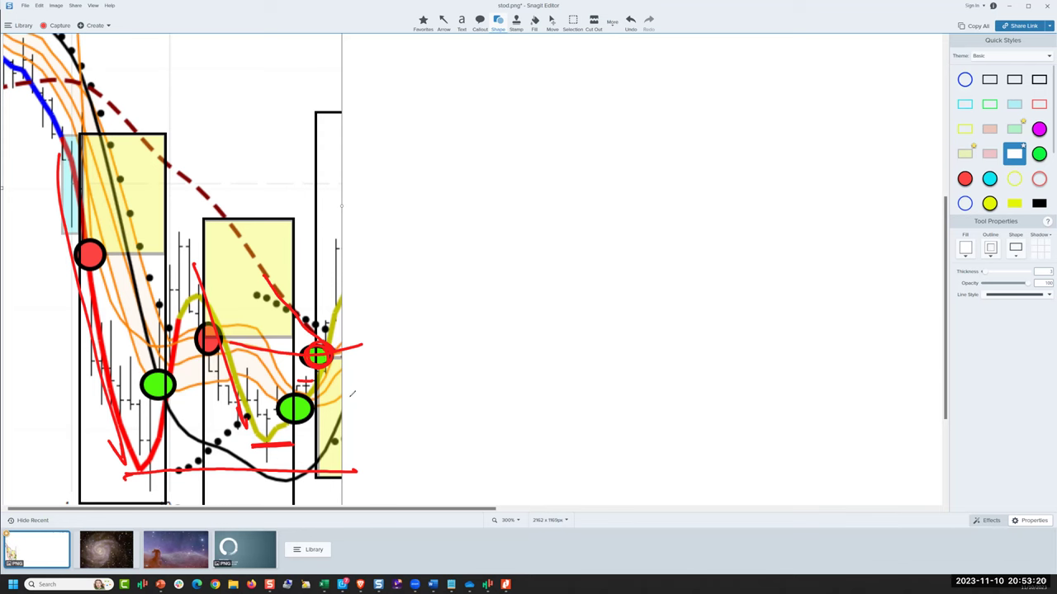
Cross out the second trade's green exit marker in red and point an arrow at it from the red entry marker.
{"action": "mouse_move", "coordinate": [307, 403]}
{"action": "left_mouse_down"}
{"action": "mouse_move", "coordinate": [294, 418]}
{"action": "mouse_move", "coordinate": [305, 413]}
{"action": "left_mouse_up"}
{"action": "mouse_move", "coordinate": [221, 342]}
{"action": "left_mouse_down"}
{"action": "mouse_move", "coordinate": [282, 388]}
{"action": "mouse_move", "coordinate": [337, 393]}
{"action": "left_mouse_up"}
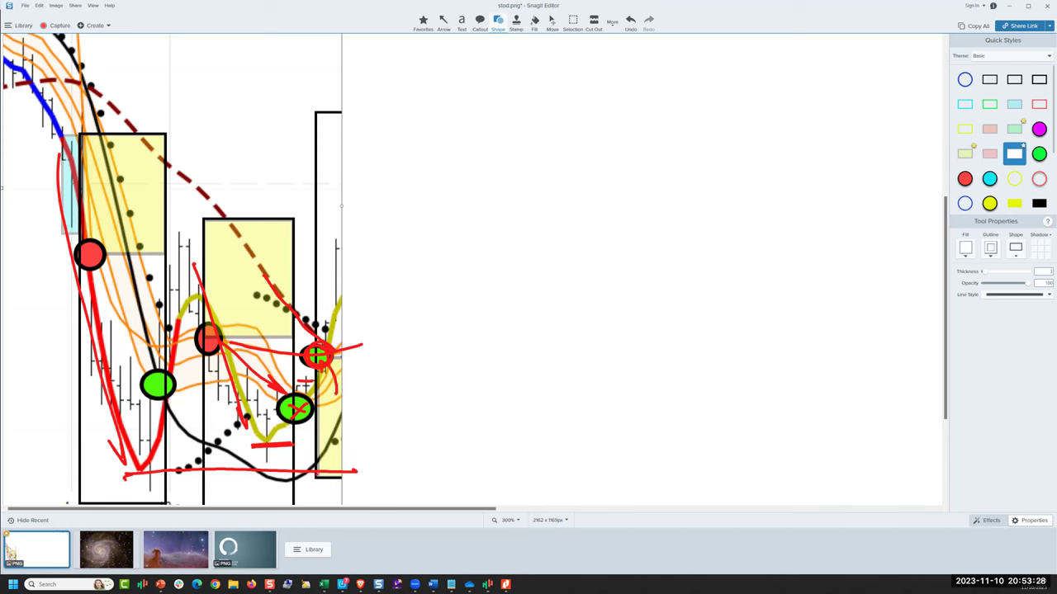
Mark the first low with red dots, extend its line across, and connect it to the third trade's green entry with a box outline.
{"action": "mouse_move", "coordinate": [318, 477]}
{"action": "left_mouse_down"}
{"action": "mouse_move", "coordinate": [382, 475]}
{"action": "mouse_move", "coordinate": [113, 477]}
{"action": "mouse_move", "coordinate": [185, 462]}
{"action": "mouse_move", "coordinate": [192, 475]}
{"action": "mouse_move", "coordinate": [132, 480]}
{"action": "mouse_move", "coordinate": [178, 469]}
{"action": "left_mouse_up"}
{"action": "mouse_move", "coordinate": [248, 468]}
{"action": "left_mouse_down"}
{"action": "mouse_move", "coordinate": [376, 471]}
{"action": "mouse_move", "coordinate": [469, 455]}
{"action": "left_mouse_up"}
{"action": "mouse_move", "coordinate": [333, 360]}
{"action": "left_mouse_down"}
{"action": "mouse_move", "coordinate": [441, 392]}
{"action": "mouse_move", "coordinate": [461, 455]}
{"action": "left_mouse_up"}
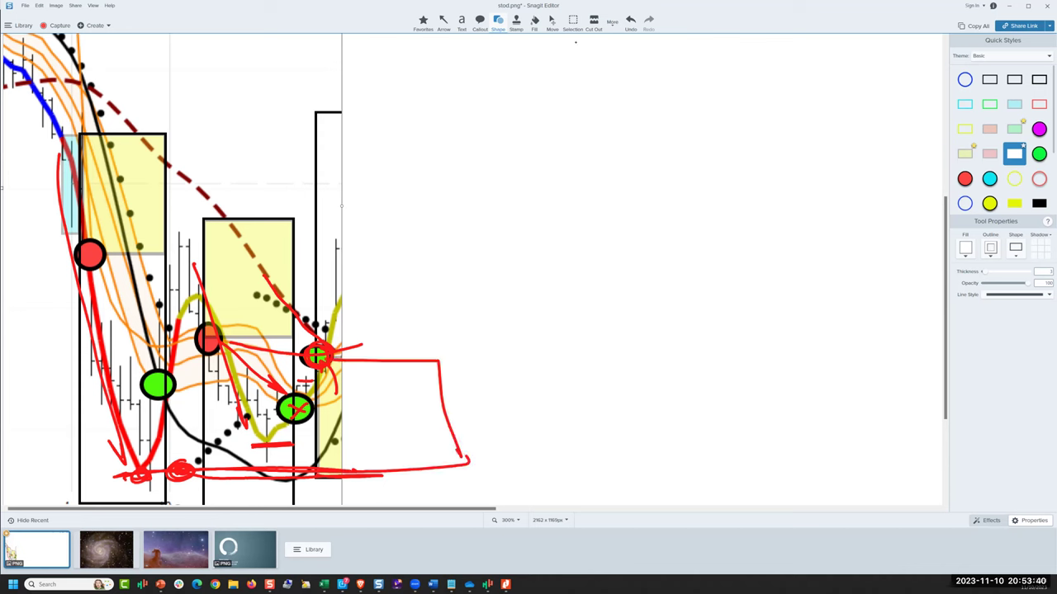
Clear the red ink and trace a red outline up the third trade's yellow zone to a short horizontal line above the entry.
{"action": "key", "text": "Escape"}
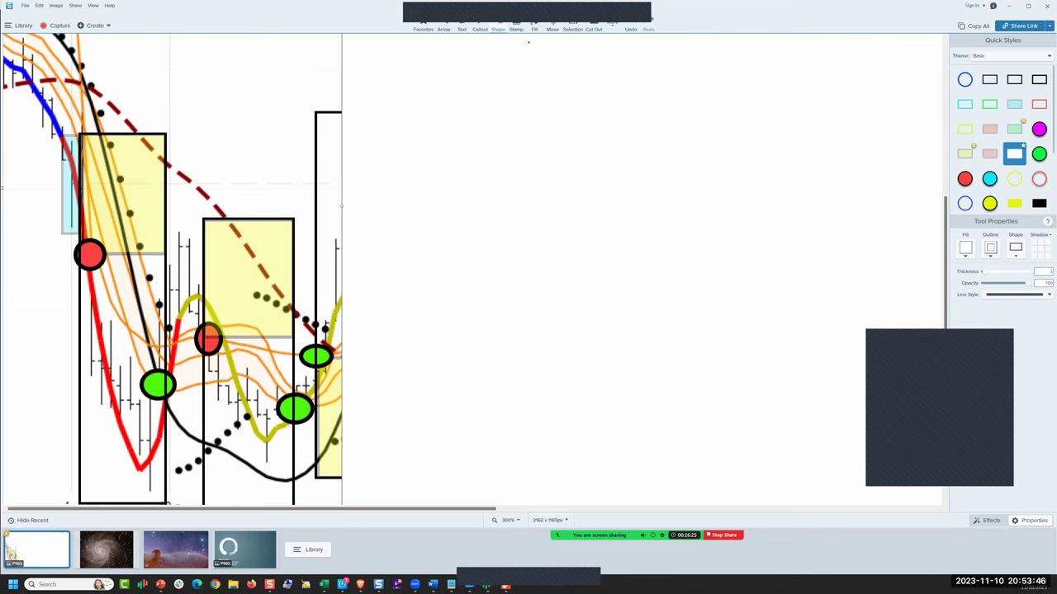
{"action": "mouse_move", "coordinate": [318, 474]}
{"action": "left_mouse_down"}
{"action": "mouse_move", "coordinate": [347, 473]}
{"action": "mouse_move", "coordinate": [336, 311]}
{"action": "mouse_move", "coordinate": [421, 309]}
{"action": "left_mouse_up"}
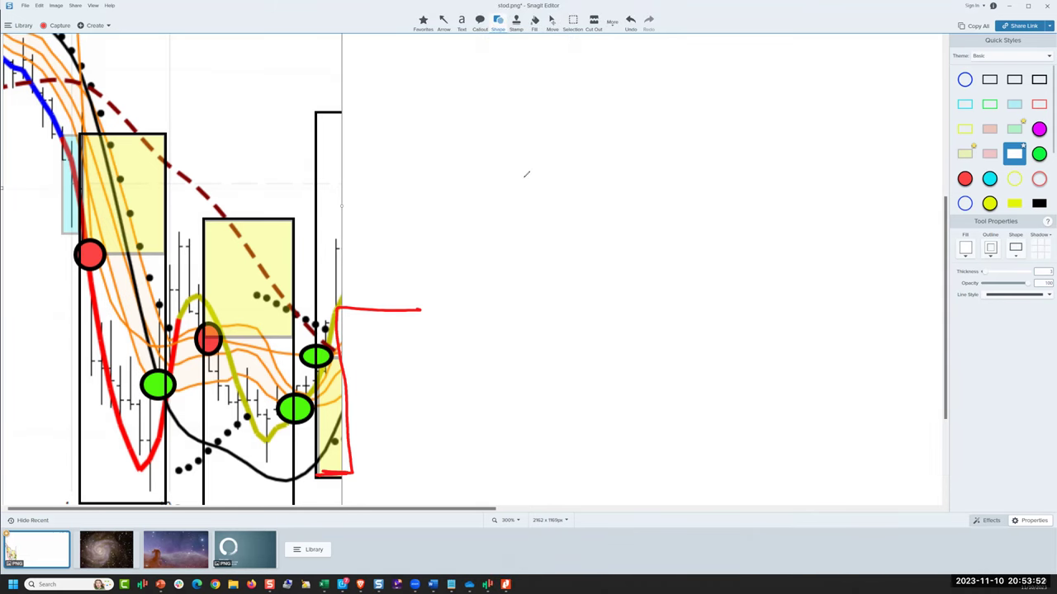
Draw a hatched green box extending across from just above the third trade's green entry marker.
{"action": "left_click_drag", "start_coordinate": [324, 353], "coordinate": [460, 351]}
{"action": "left_click_drag", "start_coordinate": [340, 323], "coordinate": [350, 312]}
{"action": "left_click_drag", "start_coordinate": [355, 326], "coordinate": [358, 324]}
{"action": "left_click_drag", "start_coordinate": [359, 340], "coordinate": [383, 323]}
{"action": "left_click_drag", "start_coordinate": [382, 342], "coordinate": [409, 324]}
{"action": "left_click_drag", "start_coordinate": [405, 342], "coordinate": [437, 322]}
{"action": "mouse_move", "coordinate": [347, 312]}
{"action": "left_mouse_down"}
{"action": "mouse_move", "coordinate": [440, 314]}
{"action": "mouse_move", "coordinate": [355, 350]}
{"action": "mouse_move", "coordinate": [336, 333]}
{"action": "left_mouse_up"}
Handwrite "N2+DY2" in green beside the hatched box and underline it.
{"action": "left_click", "coordinate": [459, 334]}
{"action": "mouse_move", "coordinate": [454, 340]}
{"action": "left_mouse_down"}
{"action": "mouse_move", "coordinate": [472, 330]}
{"action": "mouse_move", "coordinate": [517, 336]}
{"action": "left_mouse_up"}
{"action": "left_click_drag", "start_coordinate": [529, 325], "coordinate": [534, 332]}
{"action": "mouse_move", "coordinate": [539, 325]}
{"action": "left_mouse_down"}
{"action": "mouse_move", "coordinate": [531, 340]}
{"action": "mouse_move", "coordinate": [552, 337]}
{"action": "left_mouse_up"}
{"action": "left_click_drag", "start_coordinate": [455, 356], "coordinate": [576, 348]}
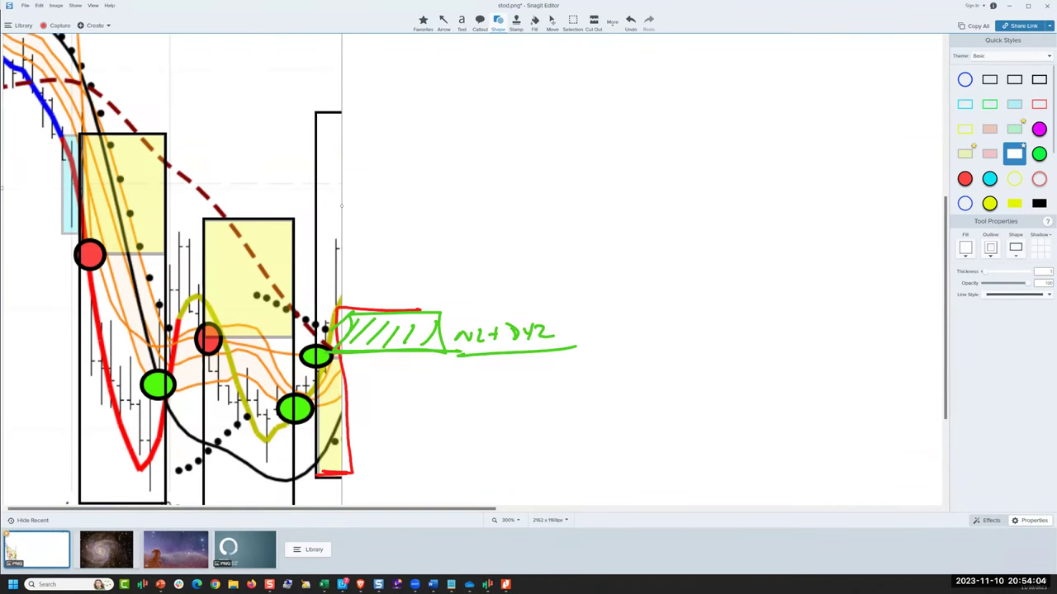
Clear the ink and uncover the chart past the third trade to the green entry marker just after 12 p.
{"action": "left_click_drag", "start_coordinate": [473, 240], "coordinate": [499, 244]}
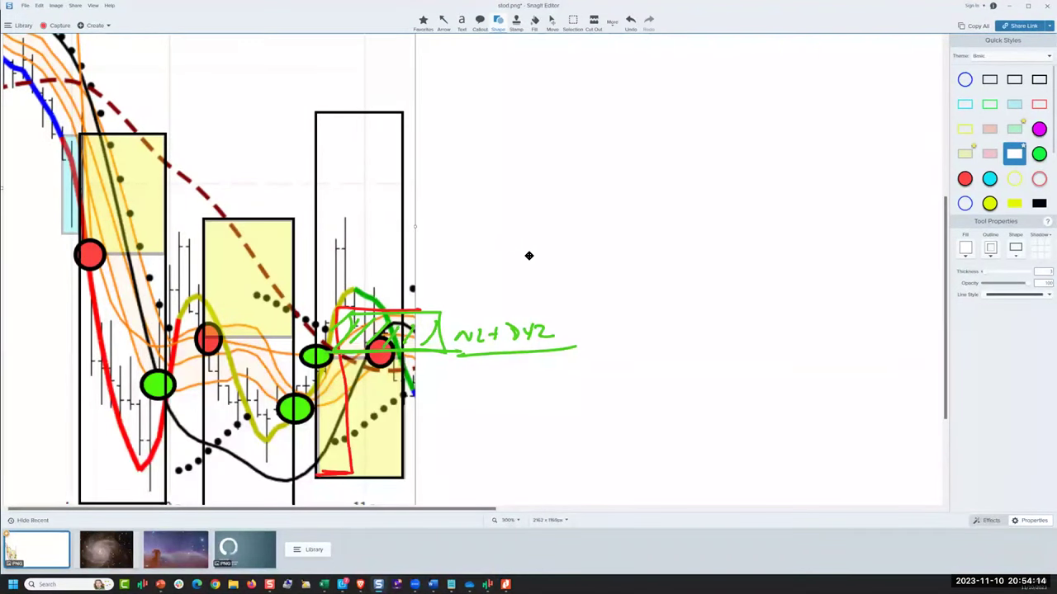
{"action": "left_click_drag", "start_coordinate": [529, 256], "coordinate": [529, 255]}
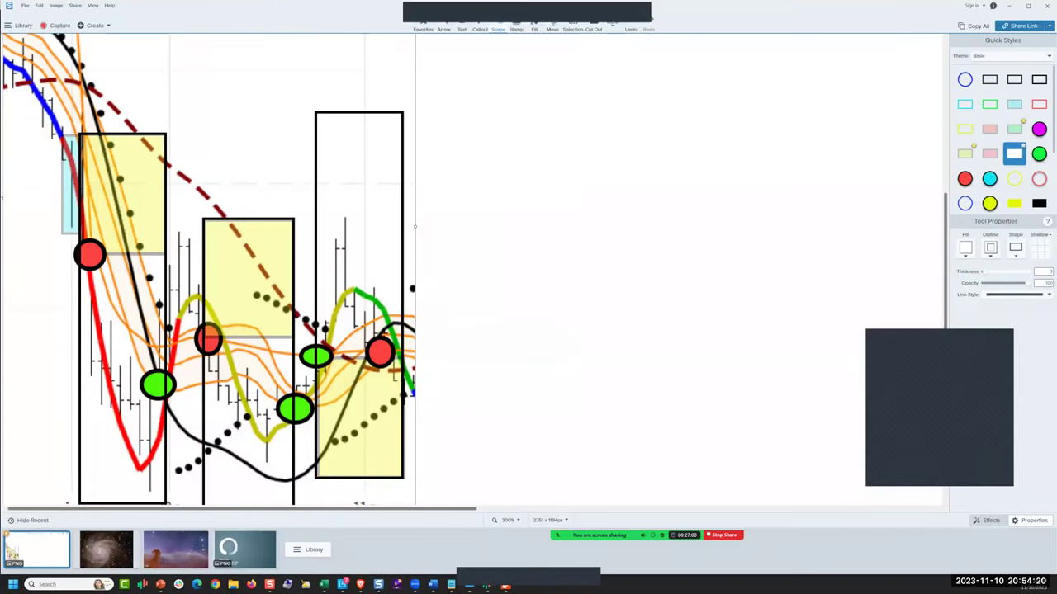
{"action": "left_click_drag", "start_coordinate": [414, 225], "coordinate": [634, 215]}
{"action": "scroll", "coordinate": [322, 300], "scroll_direction": "down", "scroll_amount": 1}
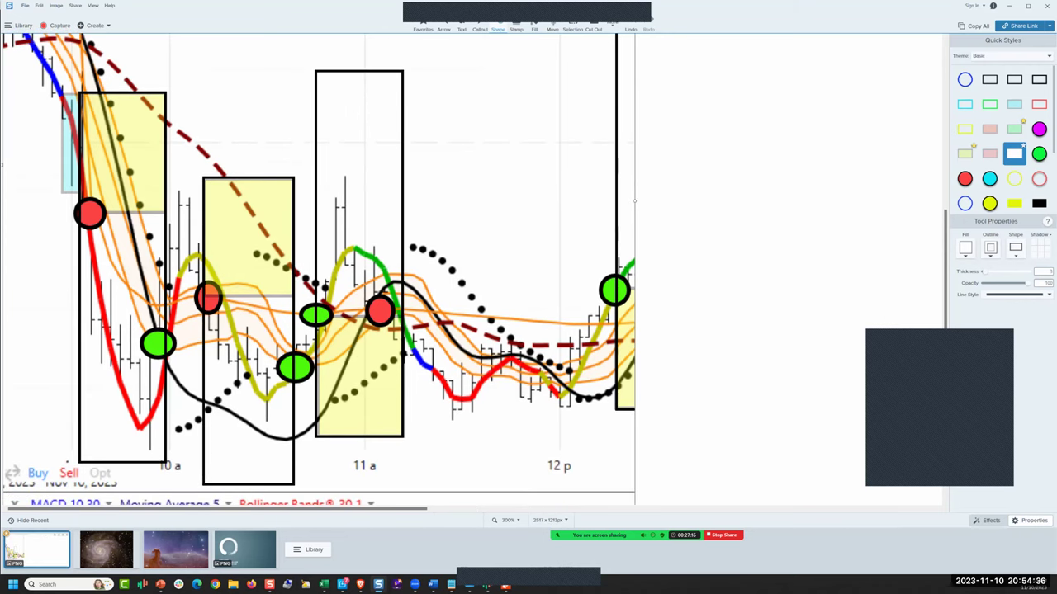
Circle the 11 a to 12 p stretch of the time axis and the 12 p label in green, and draw a green line across the lows.
{"action": "mouse_move", "coordinate": [601, 438]}
{"action": "left_mouse_down"}
{"action": "mouse_move", "coordinate": [479, 429]}
{"action": "mouse_move", "coordinate": [378, 440]}
{"action": "left_mouse_up"}
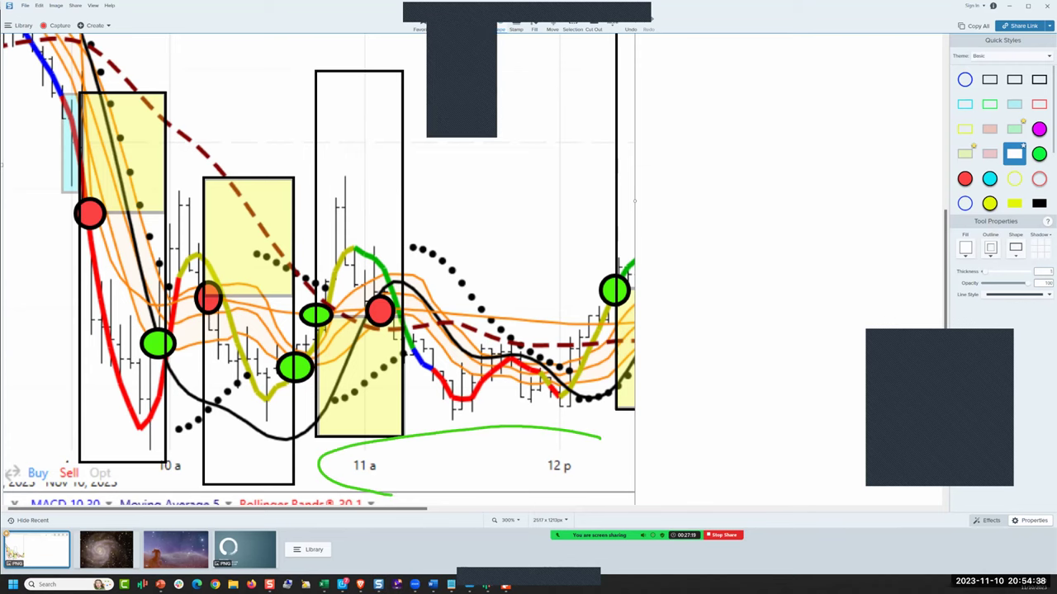
{"action": "mouse_move", "coordinate": [391, 496]}
{"action": "left_mouse_down"}
{"action": "mouse_move", "coordinate": [503, 500]}
{"action": "mouse_move", "coordinate": [640, 472]}
{"action": "mouse_move", "coordinate": [533, 430]}
{"action": "left_mouse_up"}
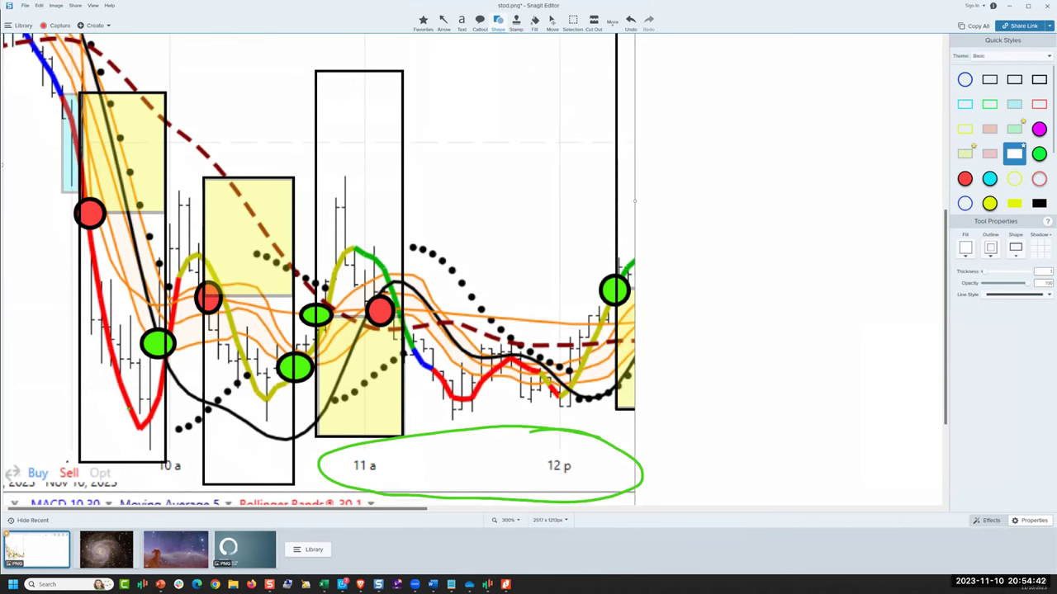
{"action": "mouse_move", "coordinate": [125, 409]}
{"action": "left_mouse_down"}
{"action": "mouse_move", "coordinate": [208, 417]}
{"action": "mouse_move", "coordinate": [416, 398]}
{"action": "mouse_move", "coordinate": [592, 399]}
{"action": "left_mouse_up"}
{"action": "mouse_move", "coordinate": [591, 444]}
{"action": "left_mouse_down"}
{"action": "mouse_move", "coordinate": [534, 472]}
{"action": "mouse_move", "coordinate": [578, 500]}
{"action": "left_mouse_up"}
Handwrite a circled "SPY" in green beside the 12 p label and draw a long upward arrow from it.
{"action": "left_click_drag", "start_coordinate": [669, 458], "coordinate": [649, 489]}
{"action": "mouse_move", "coordinate": [672, 464]}
{"action": "left_mouse_down"}
{"action": "mouse_move", "coordinate": [702, 467]}
{"action": "mouse_move", "coordinate": [698, 488]}
{"action": "left_mouse_up"}
{"action": "left_click_drag", "start_coordinate": [715, 427], "coordinate": [721, 440]}
{"action": "mouse_move", "coordinate": [665, 494]}
{"action": "left_mouse_down"}
{"action": "mouse_move", "coordinate": [893, 103]}
{"action": "mouse_move", "coordinate": [895, 124]}
{"action": "left_mouse_up"}
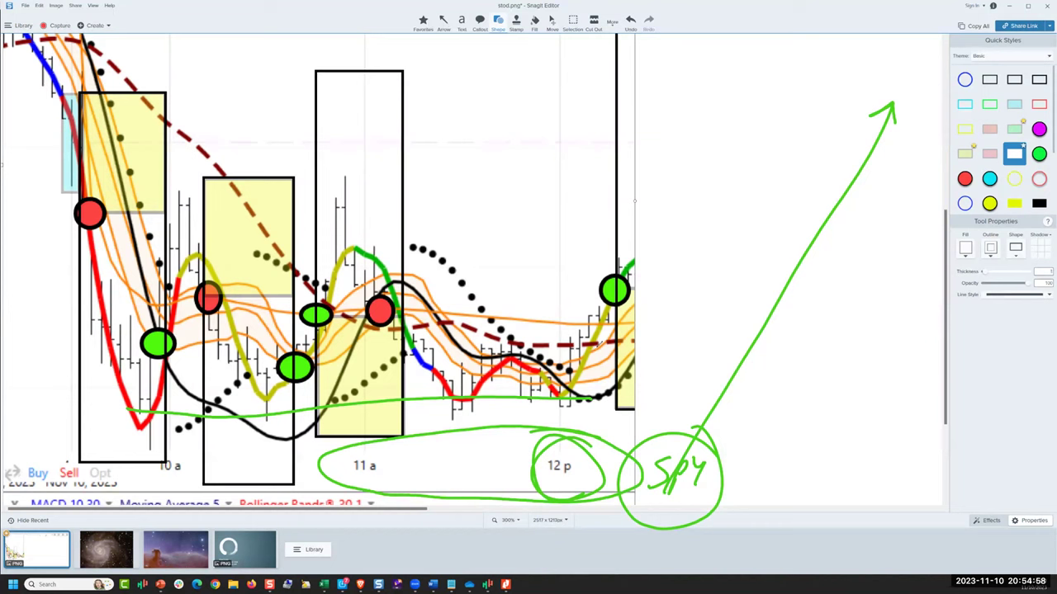
Circle two bars below the fourth entry, hatch a green box down to the underlined lows, and draw an upward arrow from the green marker.
{"action": "mouse_move", "coordinate": [595, 341]}
{"action": "left_mouse_down"}
{"action": "mouse_move", "coordinate": [588, 351]}
{"action": "mouse_move", "coordinate": [582, 340]}
{"action": "mouse_move", "coordinate": [607, 318]}
{"action": "left_mouse_up"}
{"action": "left_click_drag", "start_coordinate": [563, 401], "coordinate": [642, 405]}
{"action": "mouse_move", "coordinate": [456, 404]}
{"action": "left_mouse_down"}
{"action": "mouse_move", "coordinate": [654, 408]}
{"action": "mouse_move", "coordinate": [664, 292]}
{"action": "mouse_move", "coordinate": [616, 289]}
{"action": "mouse_move", "coordinate": [622, 368]}
{"action": "mouse_move", "coordinate": [635, 388]}
{"action": "left_mouse_up"}
{"action": "mouse_move", "coordinate": [624, 269]}
{"action": "left_mouse_down"}
{"action": "mouse_move", "coordinate": [731, 106]}
{"action": "mouse_move", "coordinate": [706, 117]}
{"action": "mouse_move", "coordinate": [740, 127]}
{"action": "left_mouse_up"}
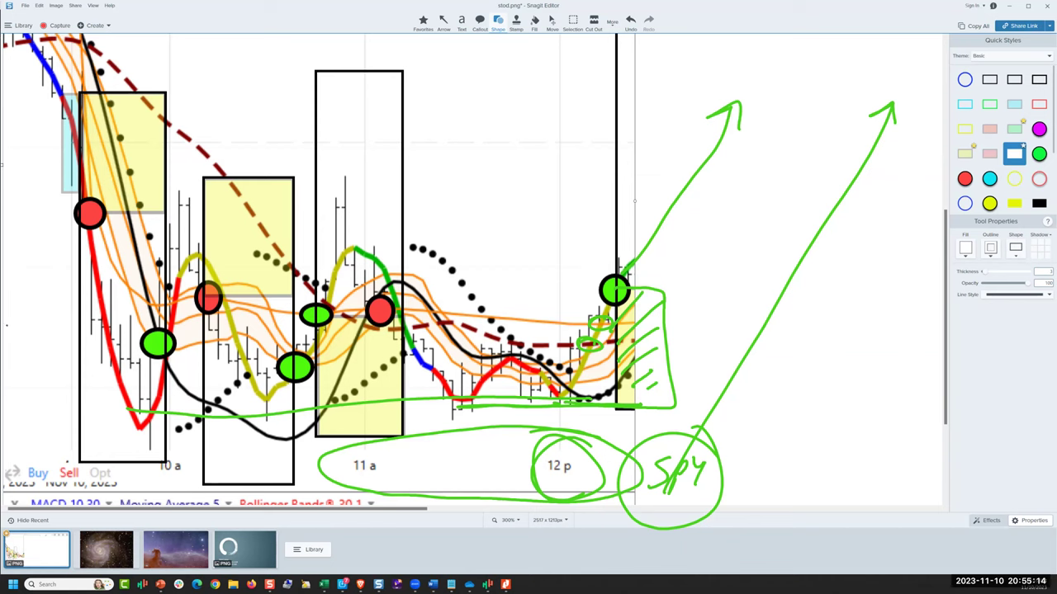
Draw green resistance lines across the two midday peaks and from the opening high, circling each high and pointing an arrow at the opening one.
{"action": "left_click_drag", "start_coordinate": [160, 243], "coordinate": [746, 243]}
{"action": "mouse_move", "coordinate": [374, 239]}
{"action": "left_mouse_down"}
{"action": "mouse_move", "coordinate": [345, 252]}
{"action": "mouse_move", "coordinate": [363, 238]}
{"action": "left_mouse_up"}
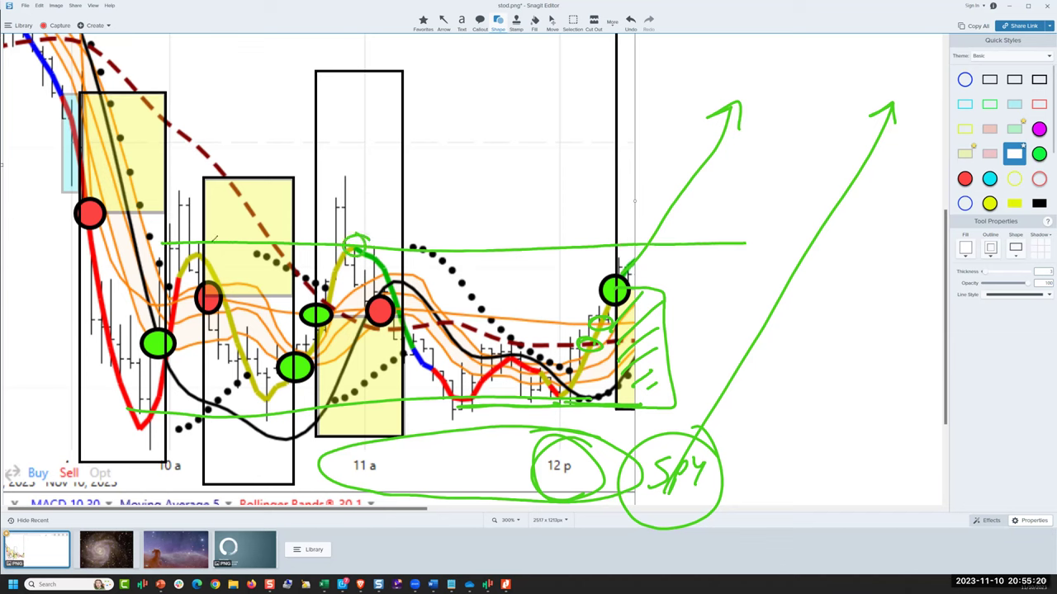
{"action": "mouse_move", "coordinate": [213, 239]}
{"action": "left_mouse_down"}
{"action": "mouse_move", "coordinate": [182, 250]}
{"action": "mouse_move", "coordinate": [220, 236]}
{"action": "left_mouse_up"}
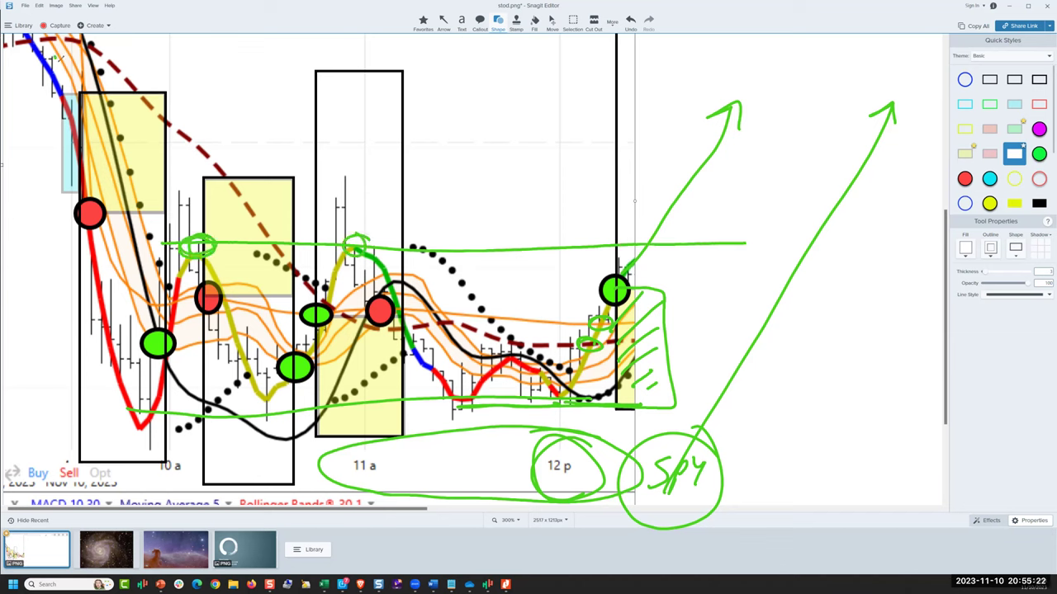
{"action": "mouse_move", "coordinate": [57, 60]}
{"action": "left_mouse_down"}
{"action": "mouse_move", "coordinate": [71, 79]}
{"action": "mouse_move", "coordinate": [79, 63]}
{"action": "mouse_move", "coordinate": [111, 58]}
{"action": "mouse_move", "coordinate": [398, 39]}
{"action": "mouse_move", "coordinate": [949, 47]}
{"action": "left_mouse_up"}
{"action": "mouse_move", "coordinate": [146, 65]}
{"action": "left_mouse_down"}
{"action": "mouse_move", "coordinate": [207, 65]}
{"action": "mouse_move", "coordinate": [132, 68]}
{"action": "mouse_move", "coordinate": [155, 81]}
{"action": "left_mouse_up"}
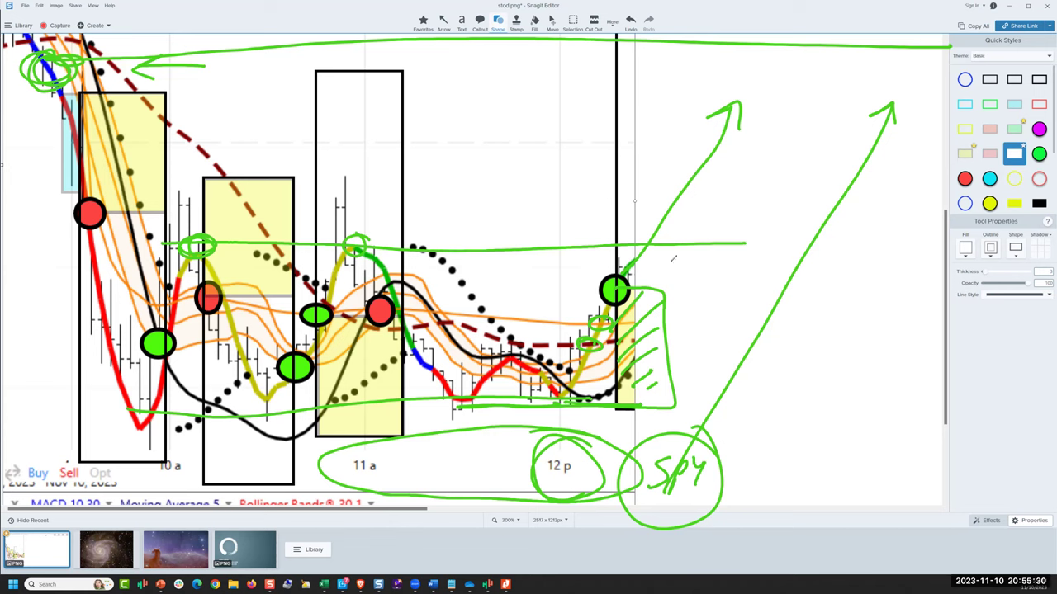
Handwrite a boxed "TEST" followed by a question mark in green just under the line across the two peaks.
{"action": "mouse_move", "coordinate": [664, 250]}
{"action": "left_mouse_down"}
{"action": "mouse_move", "coordinate": [659, 265]}
{"action": "mouse_move", "coordinate": [675, 247]}
{"action": "left_mouse_up"}
{"action": "mouse_move", "coordinate": [675, 251]}
{"action": "left_mouse_down"}
{"action": "mouse_move", "coordinate": [675, 261]}
{"action": "mouse_move", "coordinate": [707, 268]}
{"action": "left_mouse_up"}
{"action": "mouse_move", "coordinate": [723, 248]}
{"action": "left_mouse_down"}
{"action": "mouse_move", "coordinate": [731, 260]}
{"action": "mouse_move", "coordinate": [712, 251]}
{"action": "left_mouse_up"}
{"action": "left_click", "coordinate": [731, 265]}
{"action": "left_click_drag", "start_coordinate": [703, 251], "coordinate": [700, 261]}
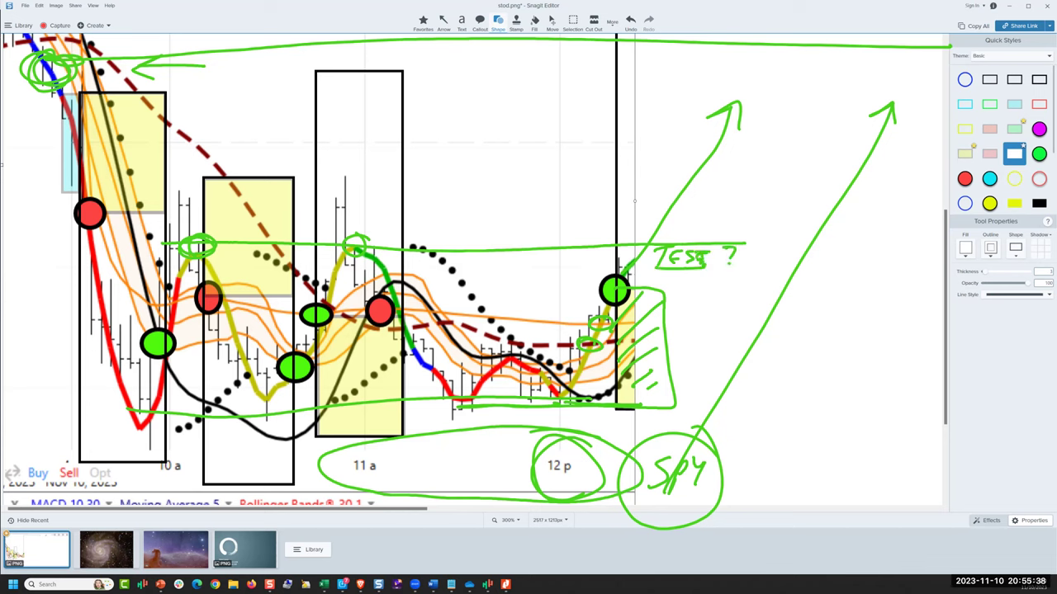
Uncover more of the fourth boxed trade to show the steep rally through the green line.
{"action": "left_click_drag", "start_coordinate": [701, 247], "coordinate": [743, 253]}
{"action": "left_click_drag", "start_coordinate": [677, 204], "coordinate": [692, 207]}
{"action": "left_click_drag", "start_coordinate": [757, 255], "coordinate": [757, 255]}
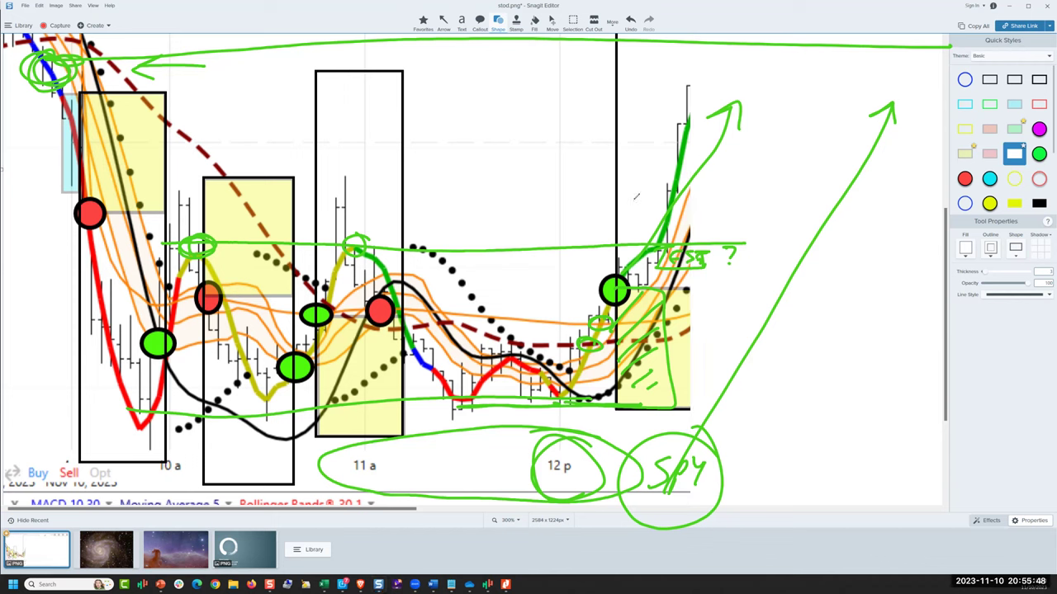
Add red ticks inside the fourth trade's yellow zone and draw a red arrow rising along the black dots to the zone's upper edge.
{"action": "left_click_drag", "start_coordinate": [679, 368], "coordinate": [675, 373]}
{"action": "left_click_drag", "start_coordinate": [680, 376], "coordinate": [677, 386]}
{"action": "left_click_drag", "start_coordinate": [668, 400], "coordinate": [666, 405]}
{"action": "left_click_drag", "start_coordinate": [692, 290], "coordinate": [685, 286]}
{"action": "left_click_drag", "start_coordinate": [616, 391], "coordinate": [685, 289]}
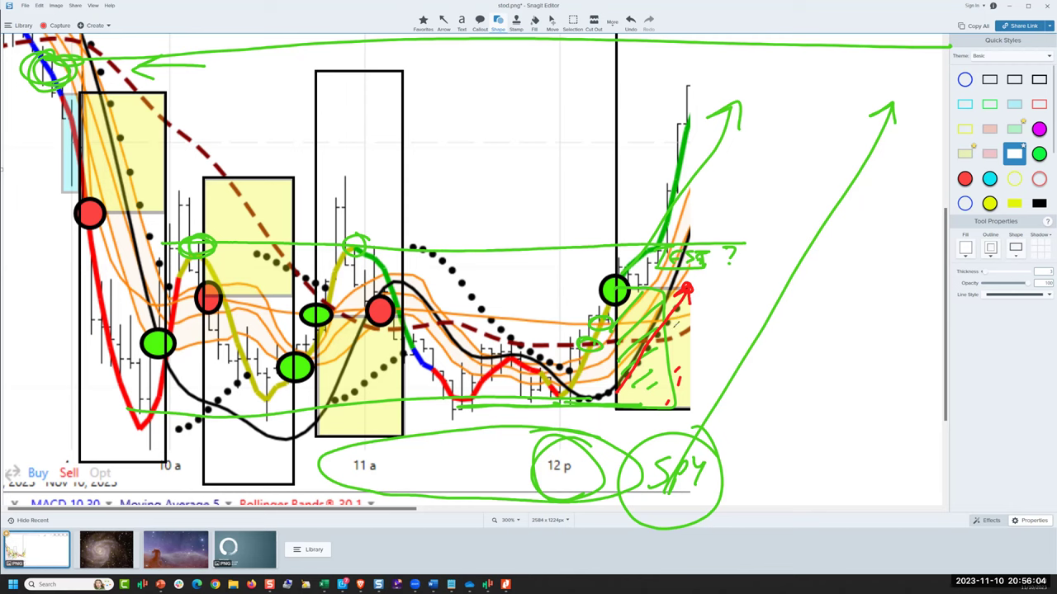
Underline the fourth trade's entry level in red, mark the latest bar's high, and draw upward arrows beside the rally.
{"action": "left_click_drag", "start_coordinate": [637, 291], "coordinate": [707, 285]}
{"action": "left_click_drag", "start_coordinate": [695, 82], "coordinate": [700, 83]}
{"action": "mouse_move", "coordinate": [655, 244]}
{"action": "left_mouse_down"}
{"action": "mouse_move", "coordinate": [654, 190]}
{"action": "mouse_move", "coordinate": [646, 203]}
{"action": "mouse_move", "coordinate": [662, 202]}
{"action": "mouse_move", "coordinate": [677, 80]}
{"action": "mouse_move", "coordinate": [672, 89]}
{"action": "left_mouse_up"}
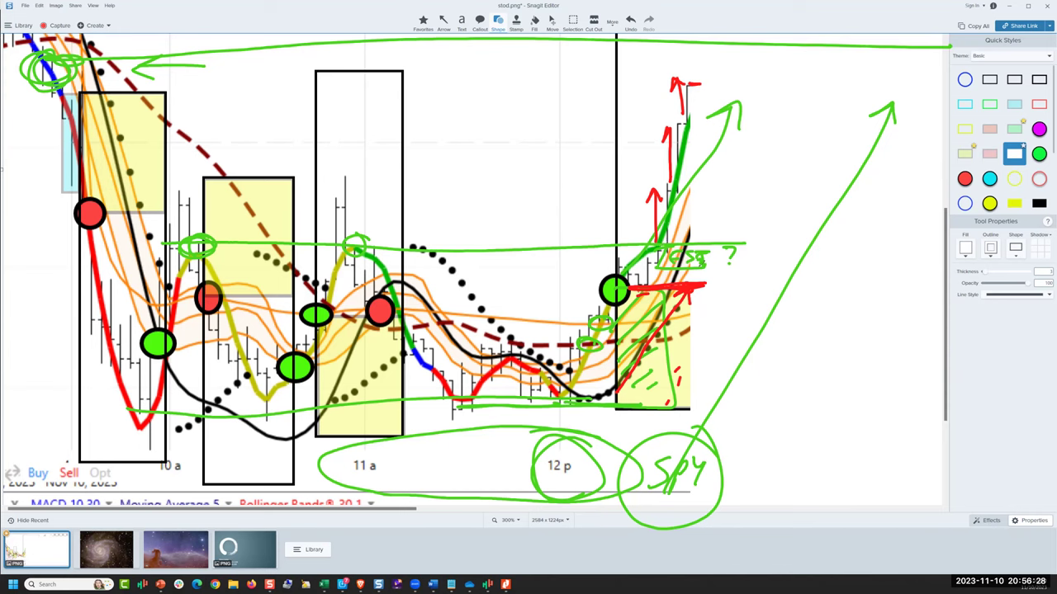
Clear all ink and draw five red upward arrows projecting the indicator lines and dots beyond the fourth trade.
{"action": "key", "text": "Escape"}
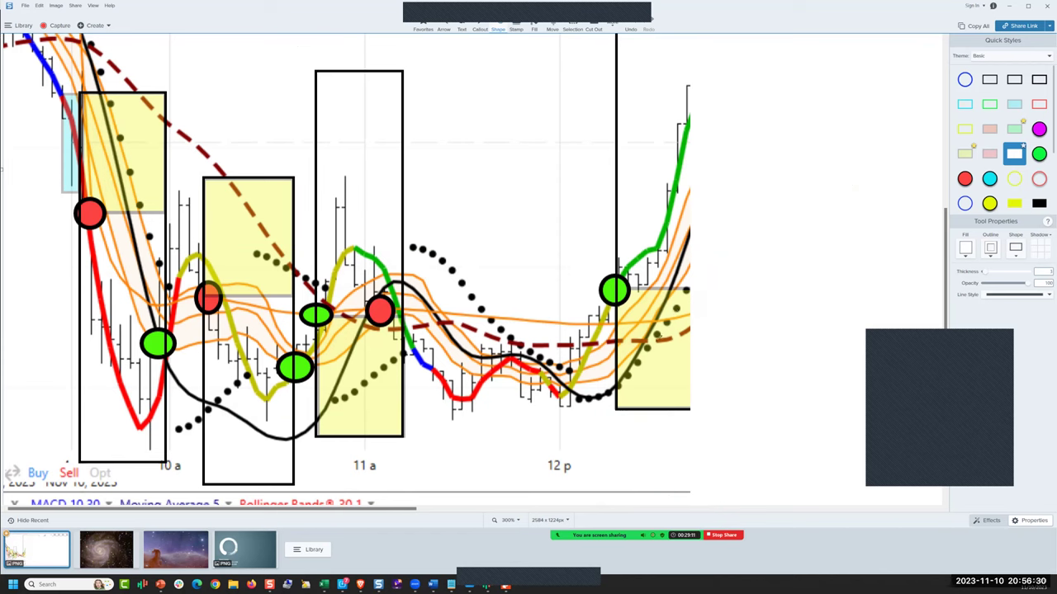
{"action": "mouse_move", "coordinate": [652, 340]}
{"action": "left_mouse_down"}
{"action": "mouse_move", "coordinate": [831, 66]}
{"action": "mouse_move", "coordinate": [834, 74]}
{"action": "left_mouse_up"}
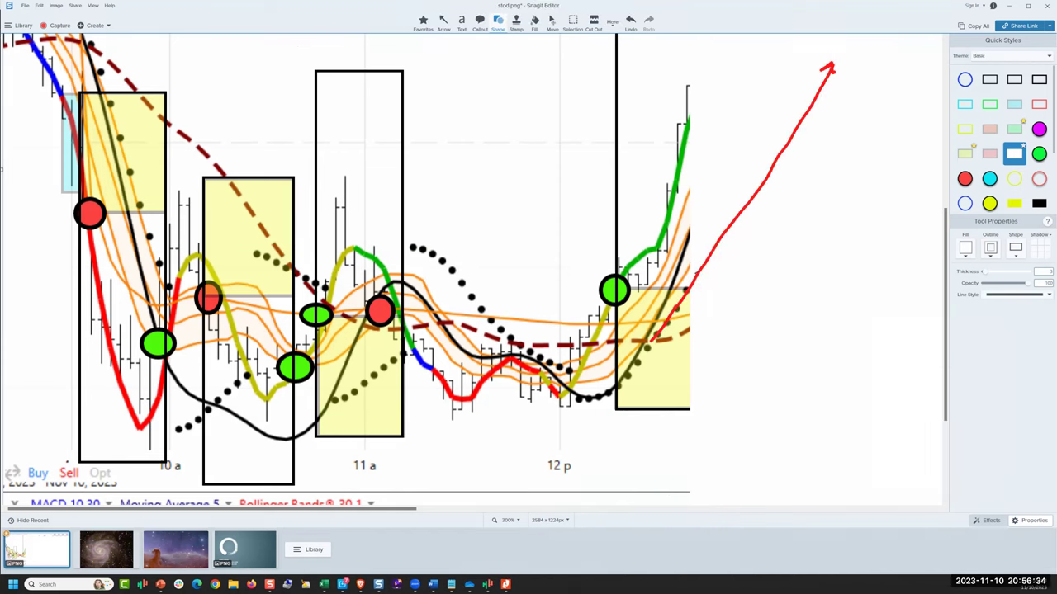
{"action": "mouse_move", "coordinate": [693, 264]}
{"action": "left_mouse_down"}
{"action": "mouse_move", "coordinate": [788, 86]}
{"action": "mouse_move", "coordinate": [805, 92]}
{"action": "left_mouse_up"}
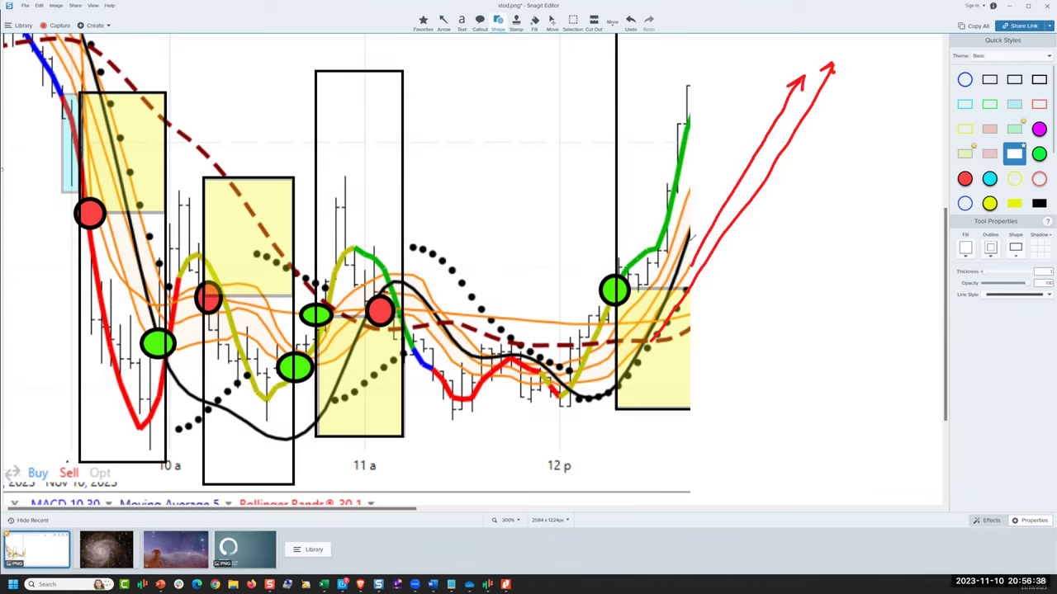
{"action": "left_click_drag", "start_coordinate": [669, 273], "coordinate": [771, 63]}
{"action": "mouse_move", "coordinate": [758, 66]}
{"action": "left_mouse_down"}
{"action": "mouse_move", "coordinate": [775, 54]}
{"action": "mouse_move", "coordinate": [779, 73]}
{"action": "left_mouse_up"}
{"action": "mouse_move", "coordinate": [668, 252]}
{"action": "left_mouse_down"}
{"action": "mouse_move", "coordinate": [736, 70]}
{"action": "mouse_move", "coordinate": [747, 47]}
{"action": "mouse_move", "coordinate": [756, 55]}
{"action": "left_mouse_up"}
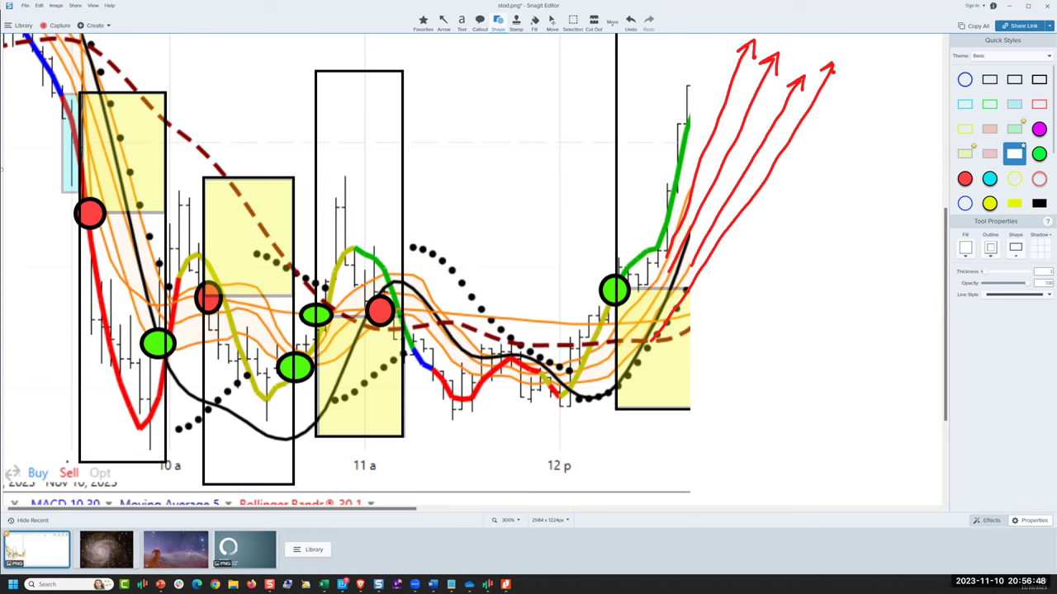
{"action": "mouse_move", "coordinate": [670, 339]}
{"action": "left_mouse_down"}
{"action": "mouse_move", "coordinate": [901, 141]}
{"action": "mouse_move", "coordinate": [891, 162]}
{"action": "left_mouse_up"}
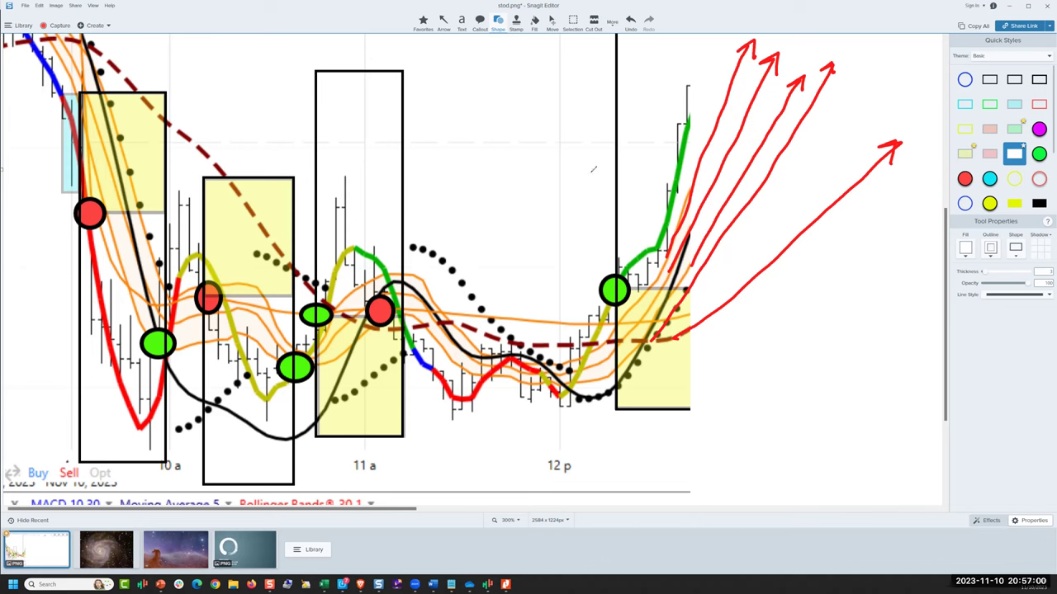
Draw two short red horizontal lines beside the rally and a longer one extending across from the green line's end.
{"action": "left_click_drag", "start_coordinate": [580, 165], "coordinate": [678, 154]}
{"action": "left_click_drag", "start_coordinate": [582, 75], "coordinate": [652, 75]}
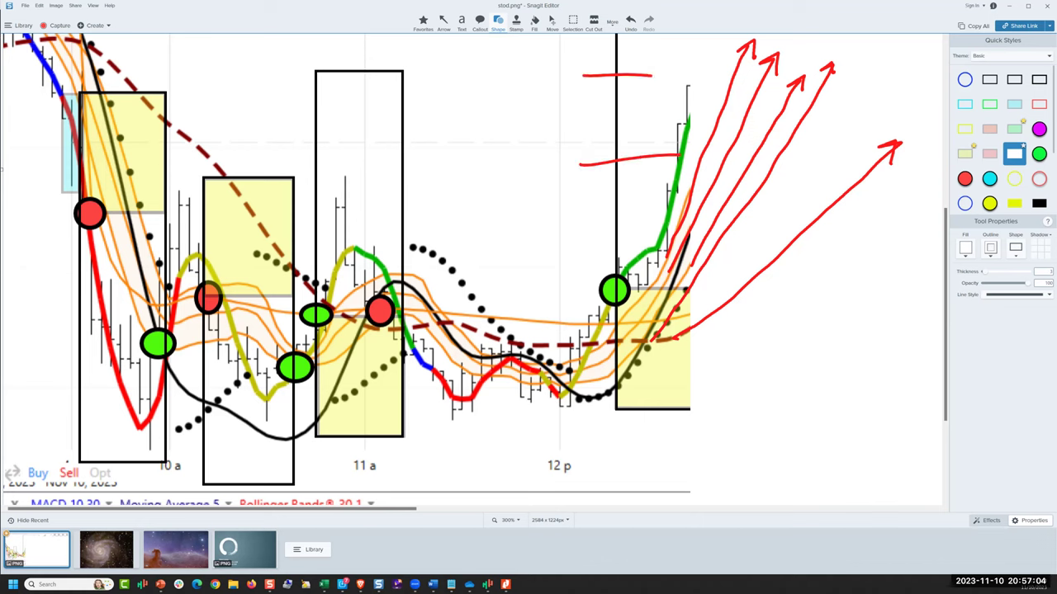
{"action": "left_click_drag", "start_coordinate": [692, 124], "coordinate": [880, 122]}
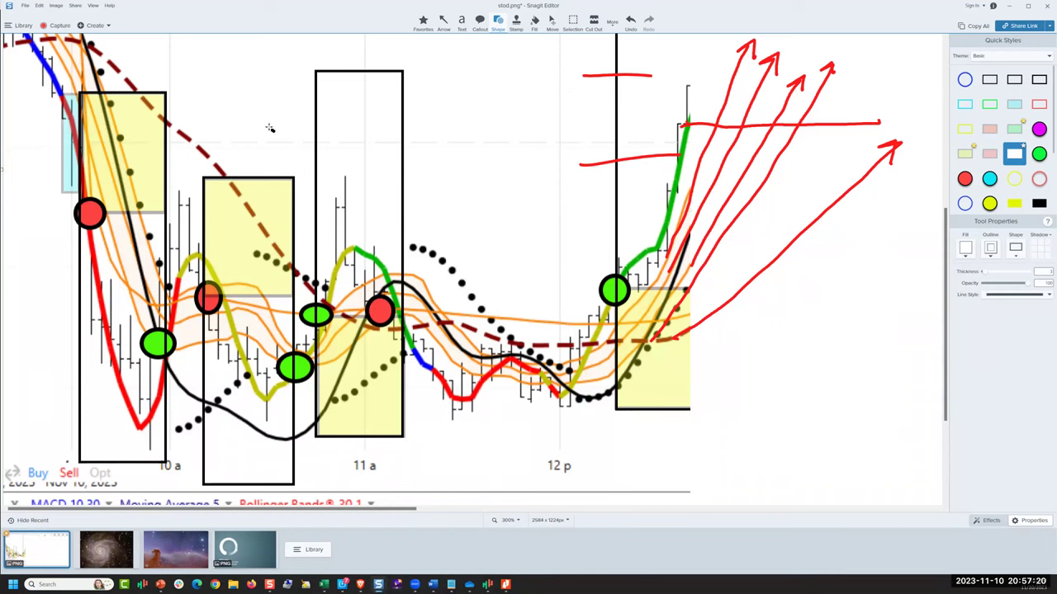
{"action": "right_click", "coordinate": [378, 188]}
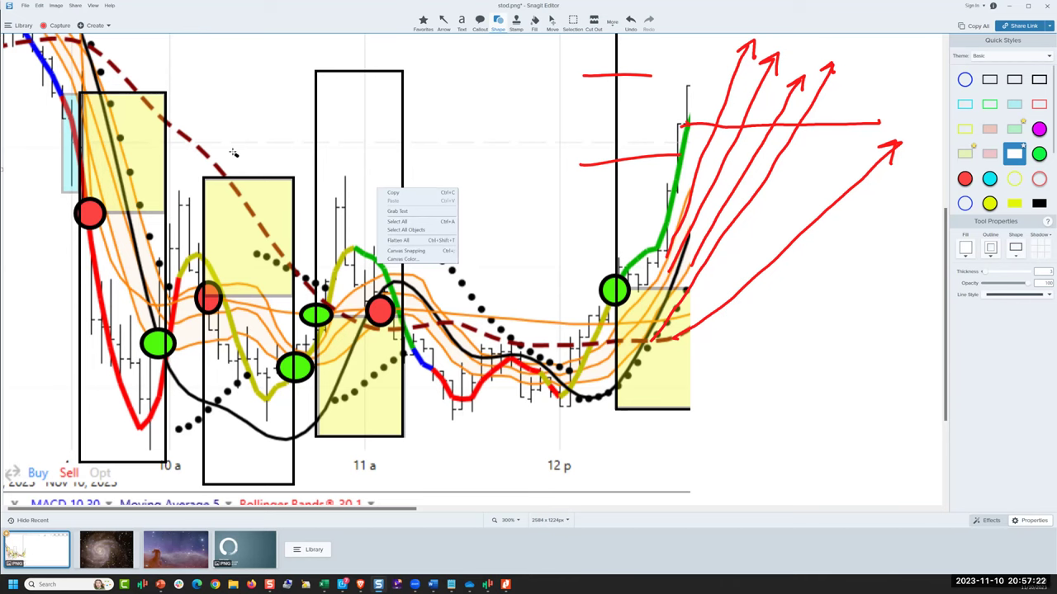
Outline a red box extending from the latest bar beside the green line and retrace the horizontal line at the green line's end.
{"action": "key", "text": "Escape"}
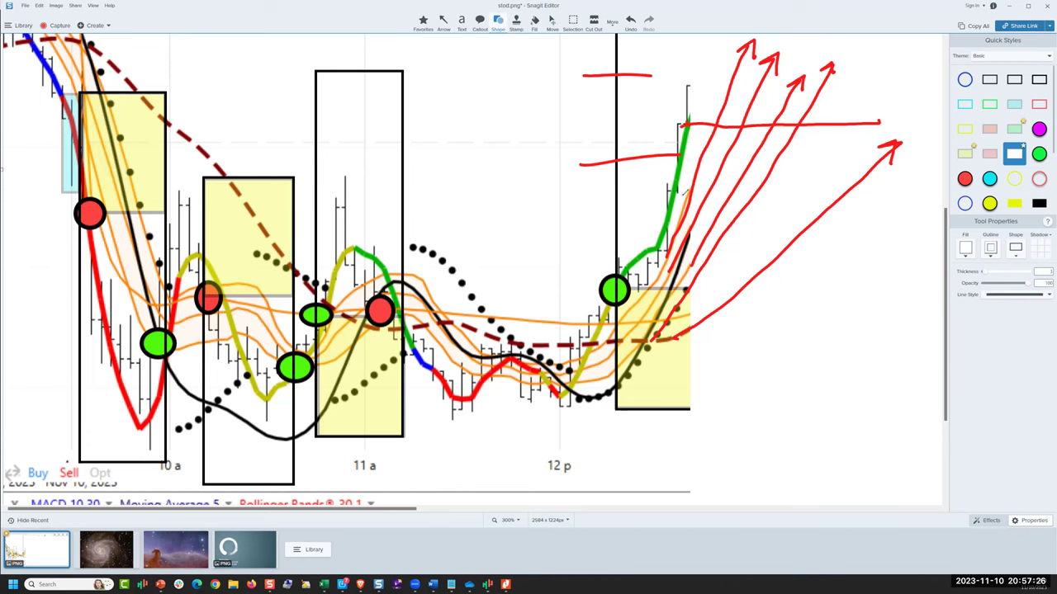
{"action": "left_click_drag", "start_coordinate": [701, 192], "coordinate": [678, 196]}
{"action": "mouse_move", "coordinate": [686, 84]}
{"action": "left_mouse_down"}
{"action": "mouse_move", "coordinate": [726, 147]}
{"action": "mouse_move", "coordinate": [724, 183]}
{"action": "mouse_move", "coordinate": [695, 194]}
{"action": "mouse_move", "coordinate": [681, 87]}
{"action": "left_mouse_up"}
{"action": "mouse_move", "coordinate": [692, 126]}
{"action": "left_mouse_down"}
{"action": "mouse_move", "coordinate": [844, 123]}
{"action": "mouse_move", "coordinate": [695, 127]}
{"action": "mouse_move", "coordinate": [819, 128]}
{"action": "left_mouse_up"}
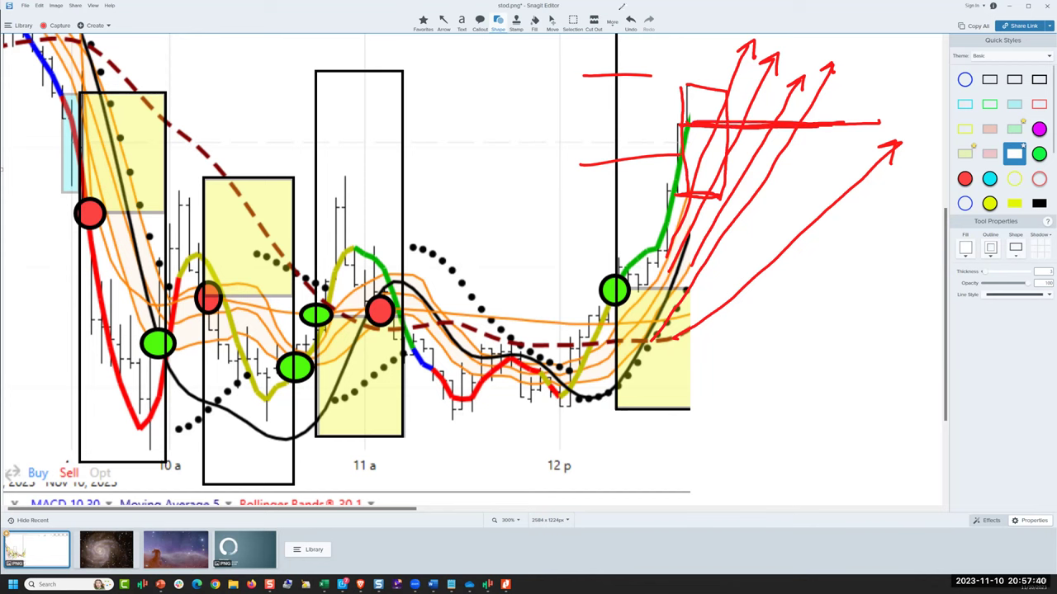
Clear all ink and draw a single red horizontal line extending across from the end of the green line.
{"action": "left_click", "coordinate": [587, 41]}
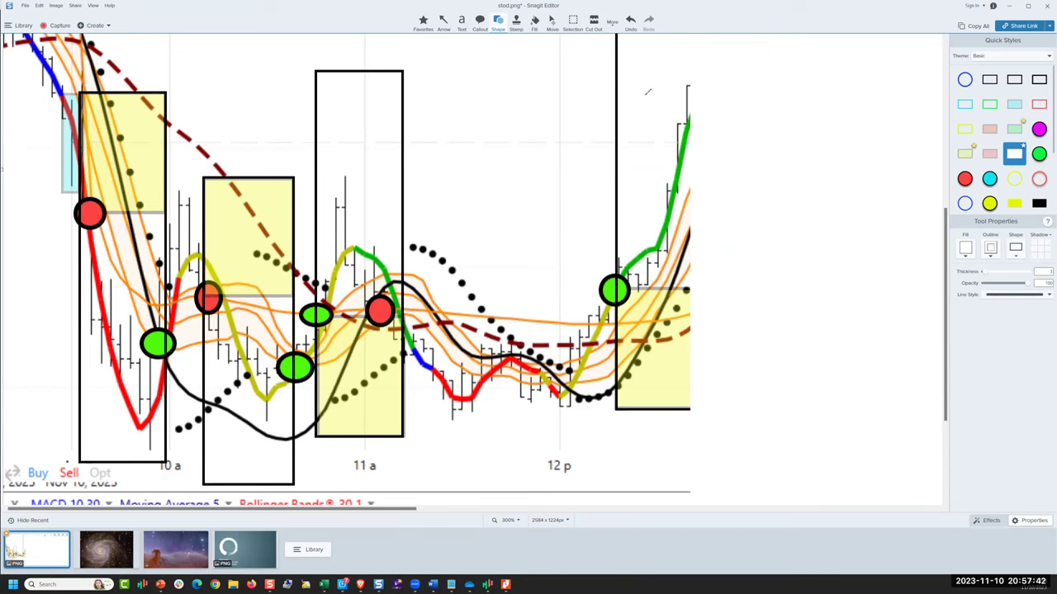
{"action": "left_click_drag", "start_coordinate": [561, 150], "coordinate": [717, 123]}
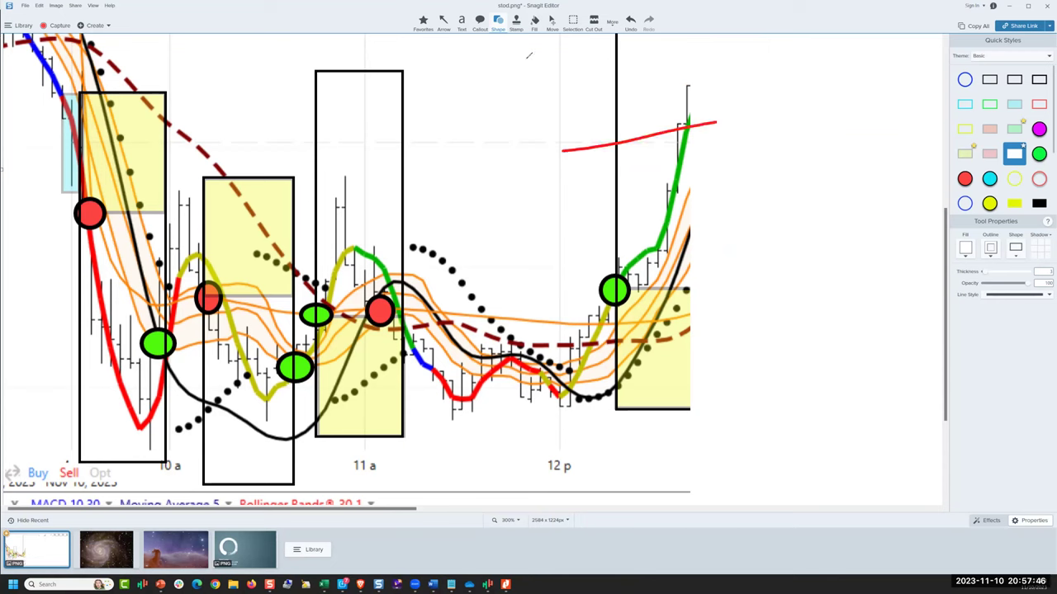
{"action": "key", "text": "ctrl+z"}
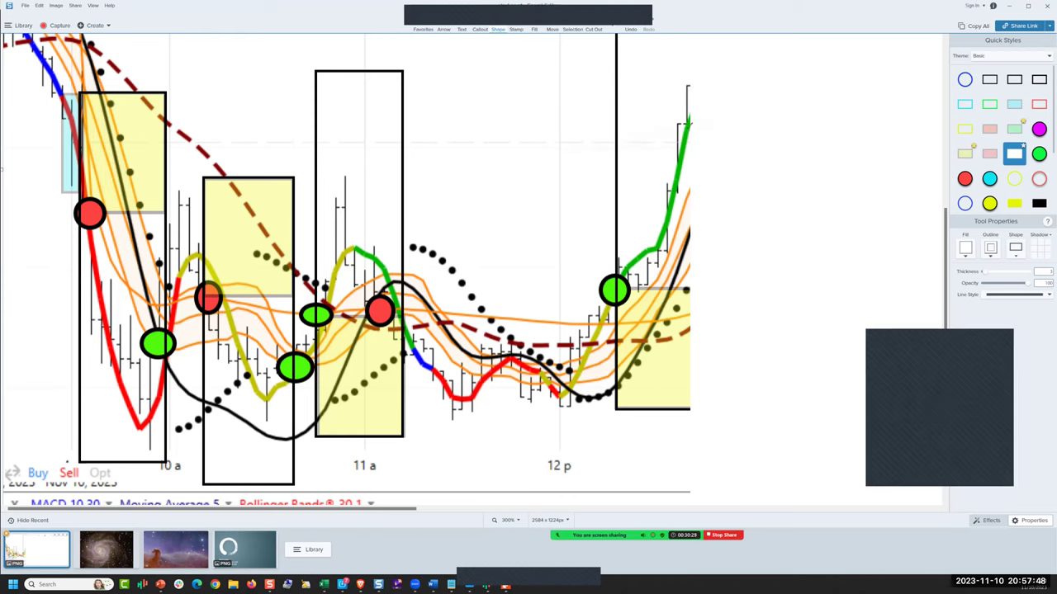
{"action": "left_click_drag", "start_coordinate": [675, 126], "coordinate": [835, 123]}
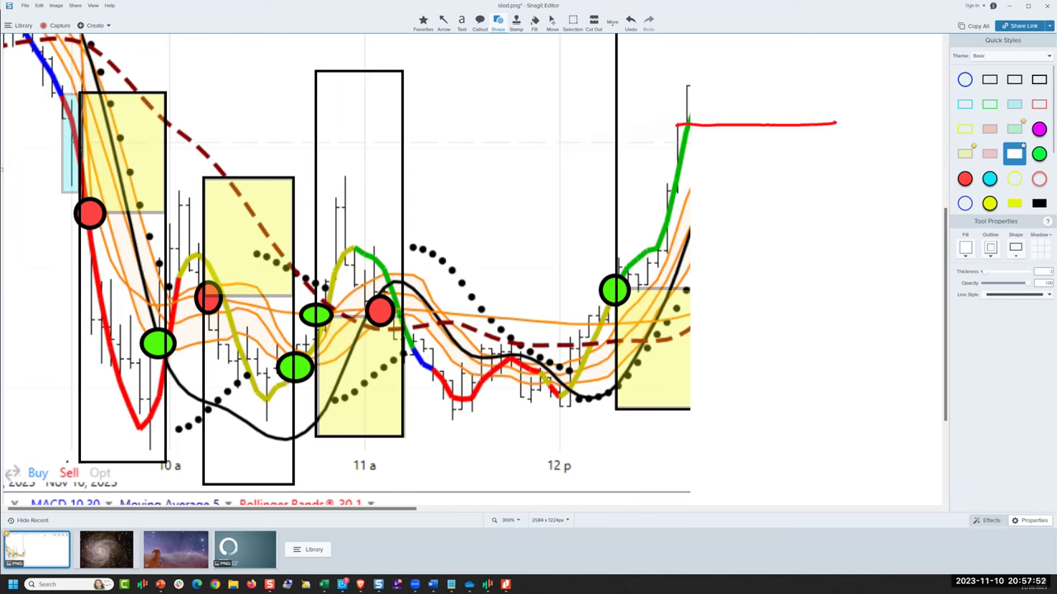
Uncover the chart past the green line's peak, circle the peak in red, and draw a stroke down to the pullback.
{"action": "left_click_drag", "start_coordinate": [690, 210], "coordinate": [716, 209]}
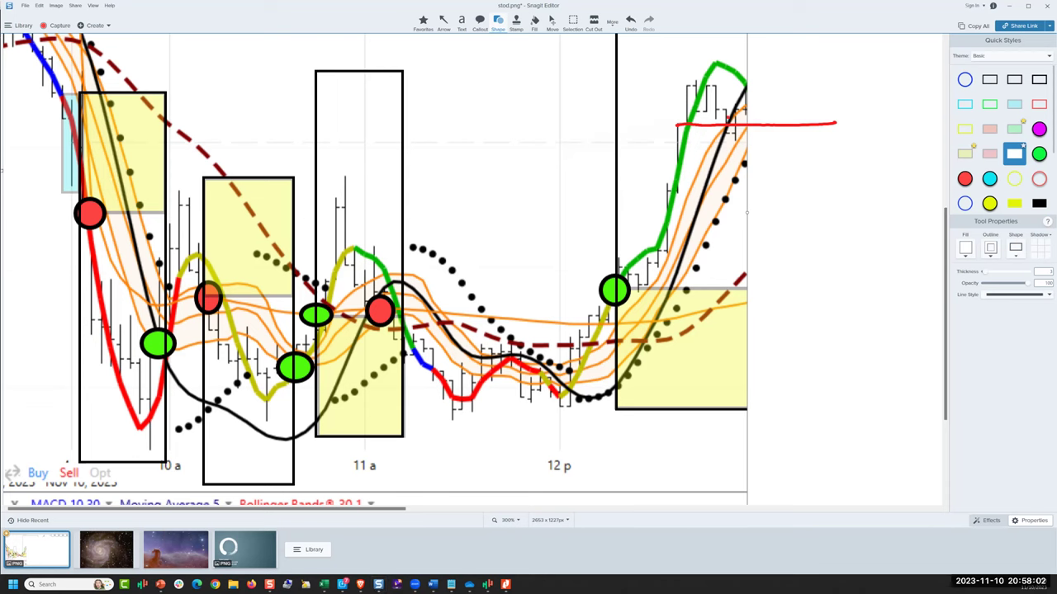
{"action": "mouse_move", "coordinate": [727, 117]}
{"action": "left_mouse_down"}
{"action": "mouse_move", "coordinate": [716, 125]}
{"action": "mouse_move", "coordinate": [734, 127]}
{"action": "mouse_move", "coordinate": [723, 118]}
{"action": "left_mouse_up"}
{"action": "mouse_move", "coordinate": [715, 52]}
{"action": "left_mouse_down"}
{"action": "mouse_move", "coordinate": [724, 73]}
{"action": "mouse_move", "coordinate": [726, 56]}
{"action": "mouse_move", "coordinate": [723, 117]}
{"action": "left_mouse_up"}
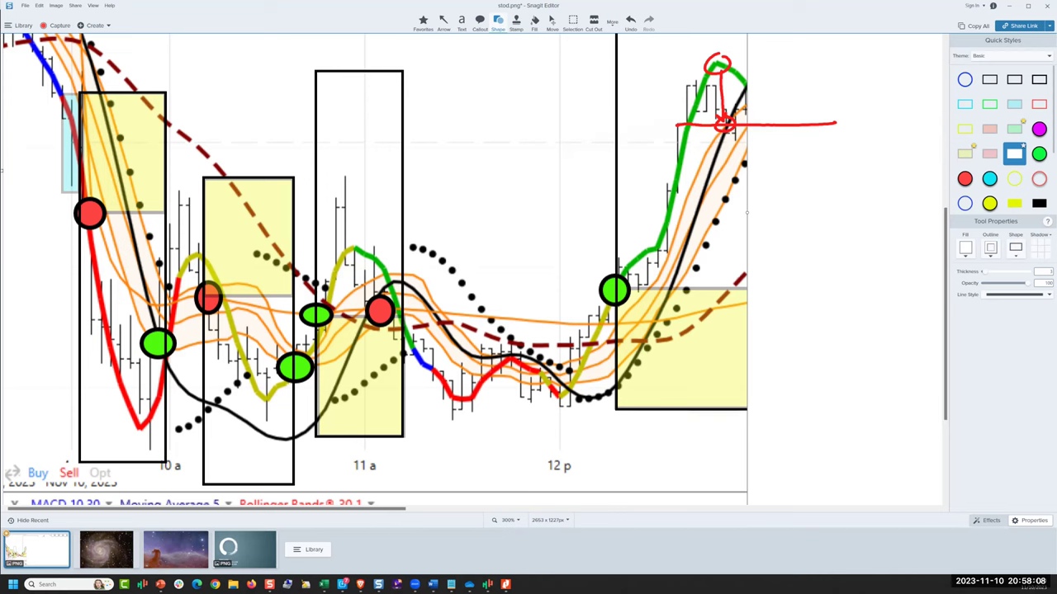
Box the yellow zone's end, draw red ovals around the gaps above it, and write "1.5" under the horizontal line.
{"action": "mouse_move", "coordinate": [715, 305]}
{"action": "left_mouse_down"}
{"action": "mouse_move", "coordinate": [708, 393]}
{"action": "mouse_move", "coordinate": [766, 289]}
{"action": "mouse_move", "coordinate": [712, 290]}
{"action": "left_mouse_up"}
{"action": "mouse_move", "coordinate": [726, 188]}
{"action": "left_mouse_down"}
{"action": "mouse_move", "coordinate": [780, 239]}
{"action": "mouse_move", "coordinate": [716, 216]}
{"action": "left_mouse_up"}
{"action": "left_click_drag", "start_coordinate": [741, 113], "coordinate": [790, 145]}
{"action": "left_click", "coordinate": [795, 144]}
{"action": "left_click_drag", "start_coordinate": [802, 134], "coordinate": [801, 145]}
{"action": "left_click_drag", "start_coordinate": [804, 134], "coordinate": [814, 131]}
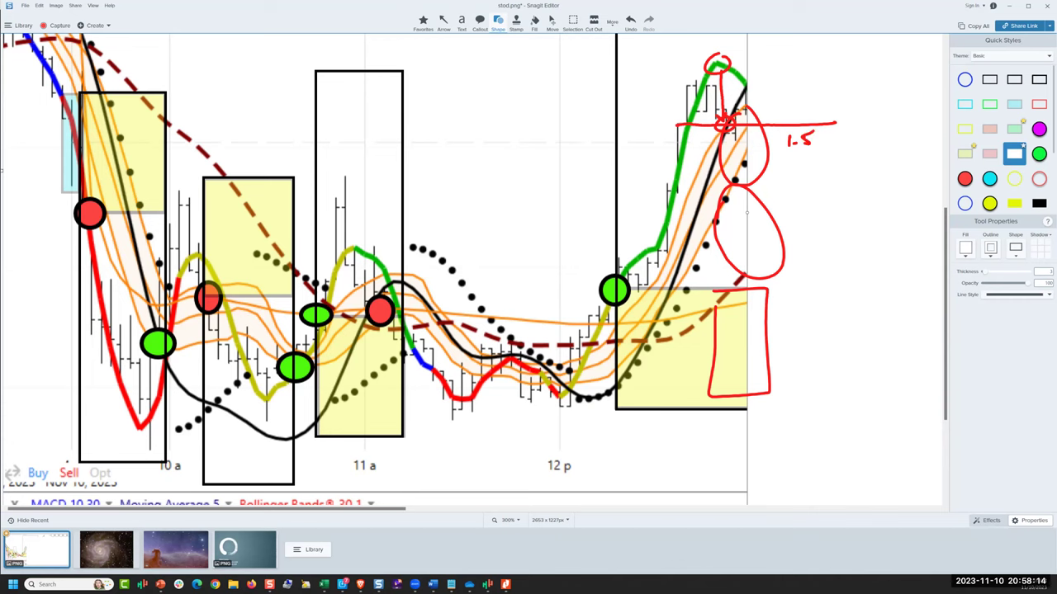
Draw a red arrow rising from the pullback past the circled end of the black line and clear all ink.
{"action": "mouse_move", "coordinate": [734, 126]}
{"action": "left_mouse_down"}
{"action": "mouse_move", "coordinate": [758, 95]}
{"action": "mouse_move", "coordinate": [748, 97]}
{"action": "mouse_move", "coordinate": [753, 83]}
{"action": "mouse_move", "coordinate": [809, 46]}
{"action": "left_mouse_up"}
{"action": "mouse_move", "coordinate": [789, 52]}
{"action": "left_mouse_down"}
{"action": "mouse_move", "coordinate": [809, 46]}
{"action": "mouse_move", "coordinate": [805, 59]}
{"action": "left_mouse_up"}
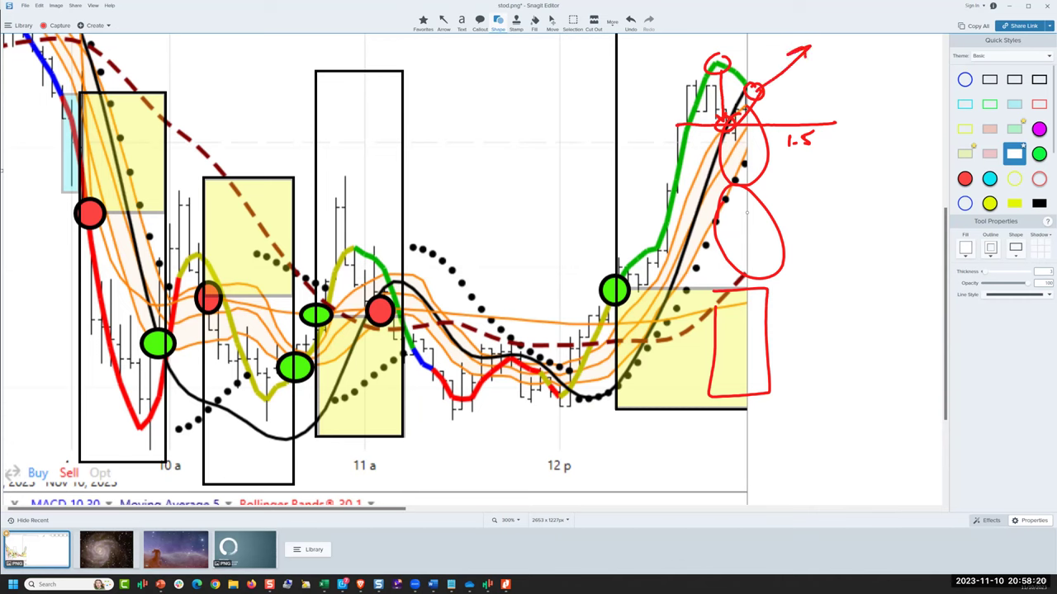
{"action": "key", "text": "Escape"}
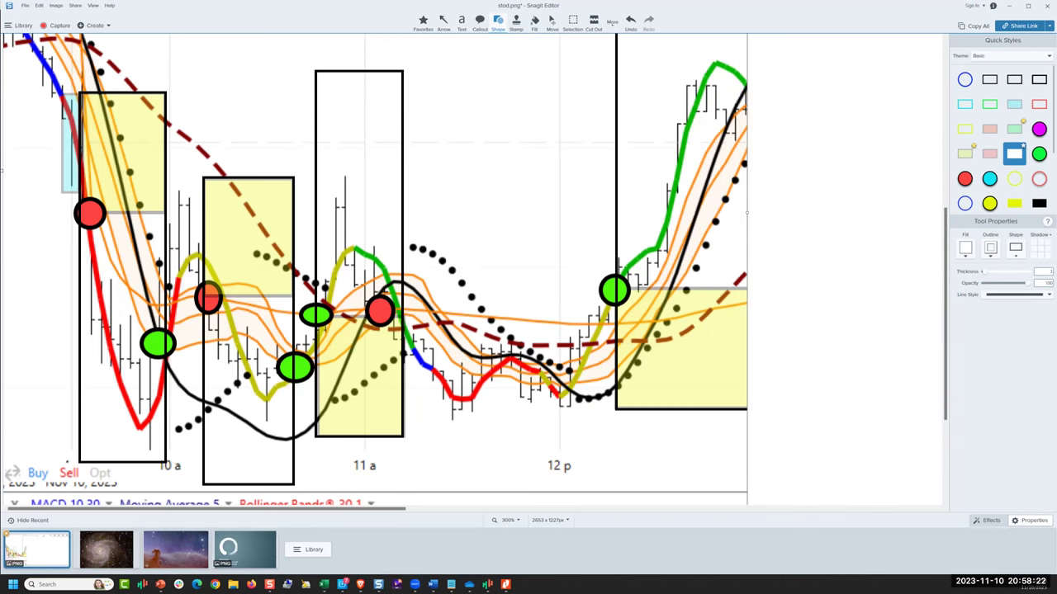
Uncover the chart past the fourth trade's second green marker and mark the pullback and blue-line turn in red.
{"action": "scroll", "coordinate": [475, 269], "scroll_direction": "up", "scroll_amount": 1}
{"action": "scroll", "coordinate": [475, 269], "scroll_direction": "up", "scroll_amount": 3}
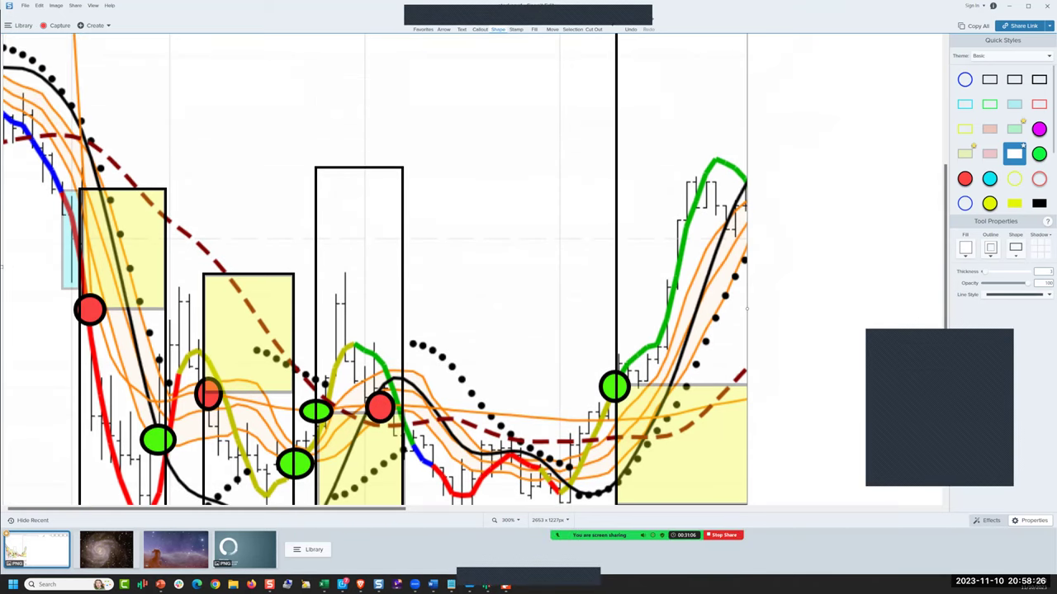
{"action": "left_click_drag", "start_coordinate": [748, 309], "coordinate": [816, 309]}
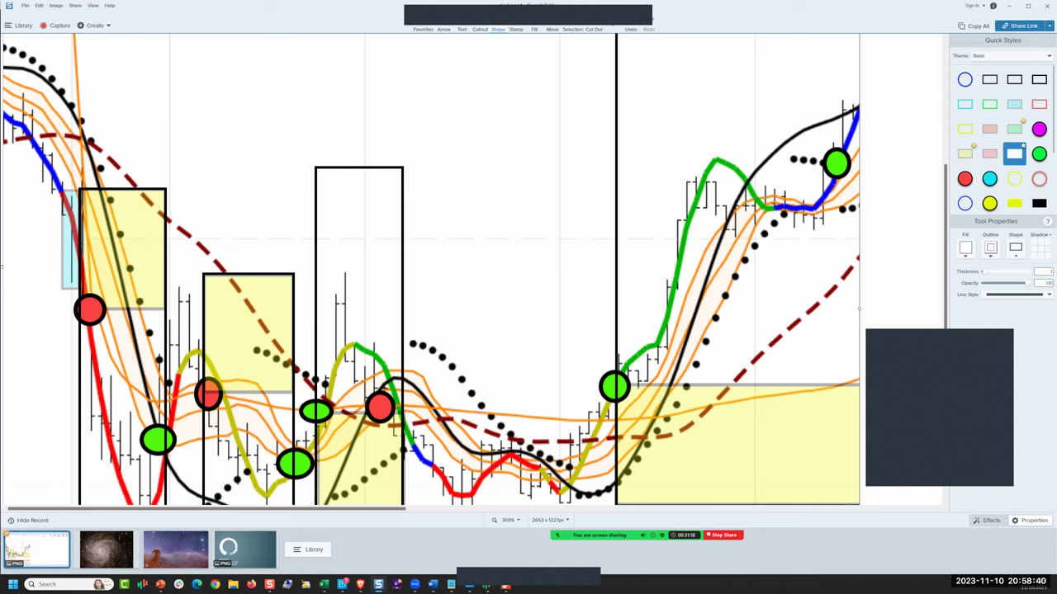
{"action": "mouse_move", "coordinate": [727, 217]}
{"action": "left_mouse_down"}
{"action": "mouse_move", "coordinate": [718, 213]}
{"action": "mouse_move", "coordinate": [736, 221]}
{"action": "left_mouse_up"}
{"action": "mouse_move", "coordinate": [822, 192]}
{"action": "left_mouse_down"}
{"action": "mouse_move", "coordinate": [808, 202]}
{"action": "mouse_move", "coordinate": [828, 191]}
{"action": "mouse_move", "coordinate": [822, 171]}
{"action": "mouse_move", "coordinate": [819, 179]}
{"action": "left_mouse_up"}
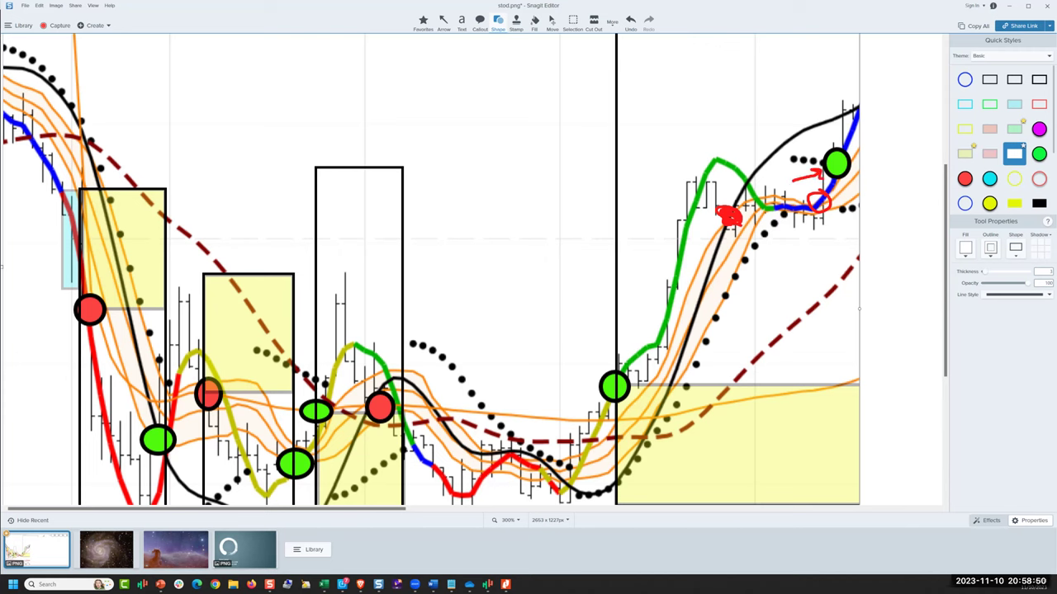
Draw red horizontal lines at the second green marker and pullback levels, add arrows below the pullback and turn, and clear all ink.
{"action": "left_click_drag", "start_coordinate": [694, 162], "coordinate": [874, 161]}
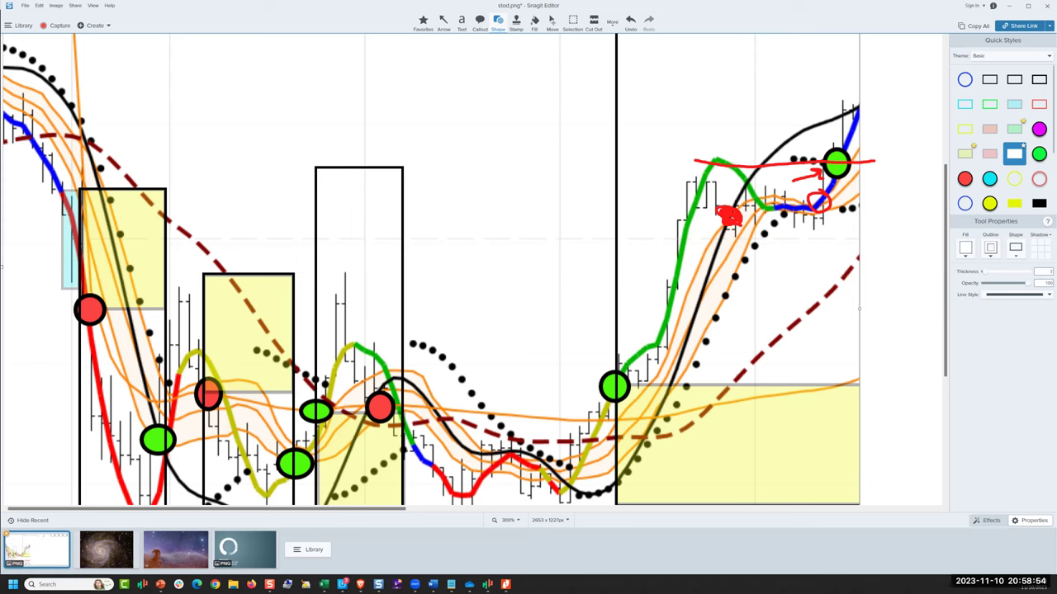
{"action": "mouse_move", "coordinate": [761, 279]}
{"action": "left_mouse_down"}
{"action": "mouse_move", "coordinate": [743, 237]}
{"action": "mouse_move", "coordinate": [752, 248]}
{"action": "left_mouse_up"}
{"action": "mouse_move", "coordinate": [815, 272]}
{"action": "left_mouse_down"}
{"action": "mouse_move", "coordinate": [810, 221]}
{"action": "mouse_move", "coordinate": [826, 237]}
{"action": "left_mouse_up"}
{"action": "mouse_move", "coordinate": [740, 211]}
{"action": "left_mouse_down"}
{"action": "mouse_move", "coordinate": [831, 211]}
{"action": "mouse_move", "coordinate": [842, 179]}
{"action": "mouse_move", "coordinate": [854, 194]}
{"action": "left_mouse_up"}
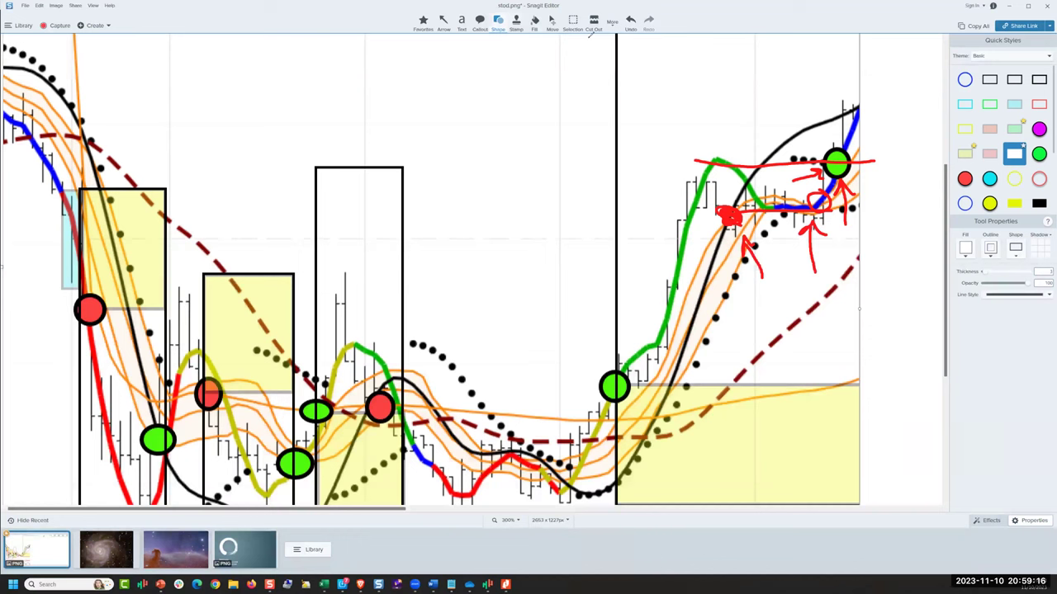
{"action": "key", "text": "Escape"}
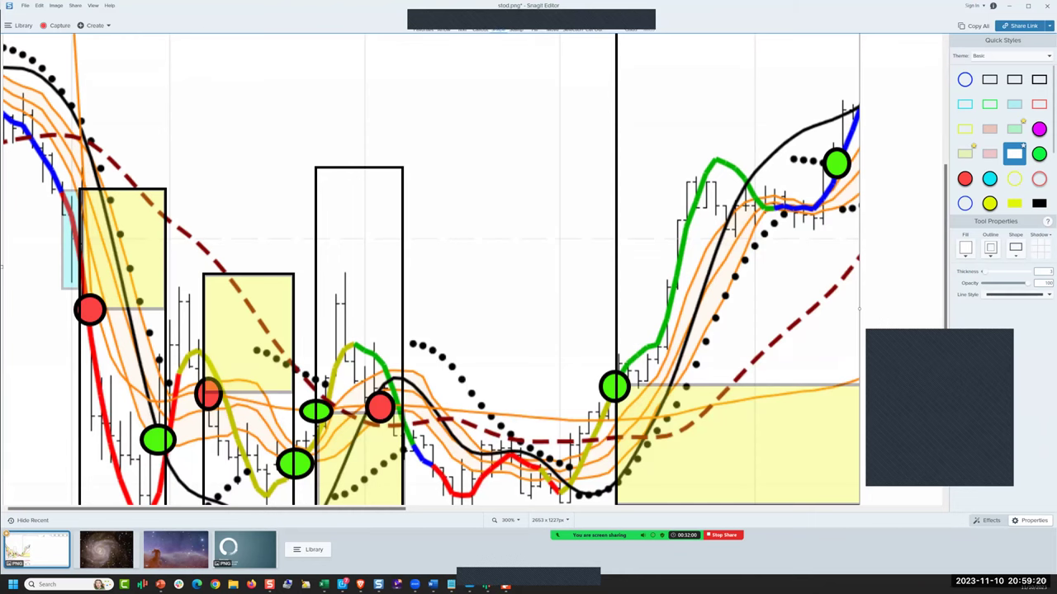
Uncover the chart past the fourth trade's red exit marker, fit the image to the screen, and remove the white cover.
{"action": "scroll", "coordinate": [429, 272], "scroll_direction": "right", "scroll_amount": 5}
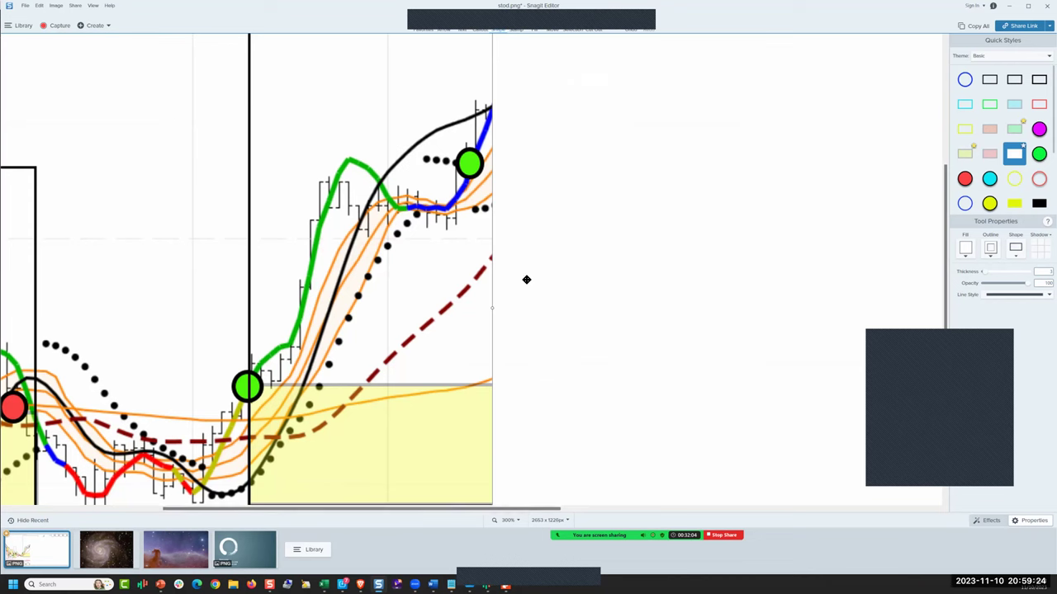
{"action": "left_click_drag", "start_coordinate": [517, 308], "coordinate": [700, 316]}
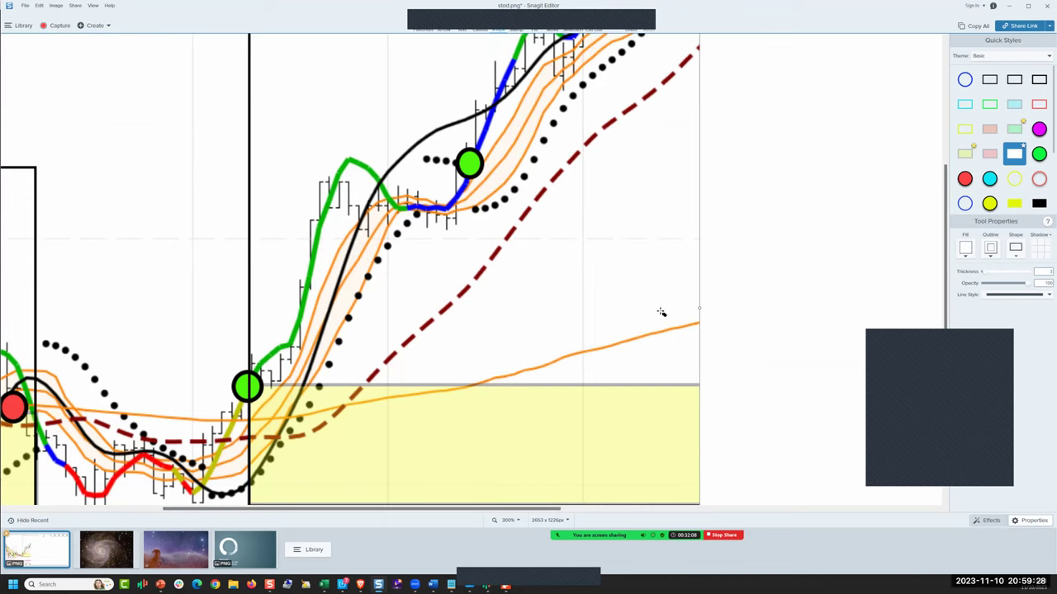
{"action": "left_click", "coordinate": [506, 520]}
{"action": "left_click", "coordinate": [481, 475]}
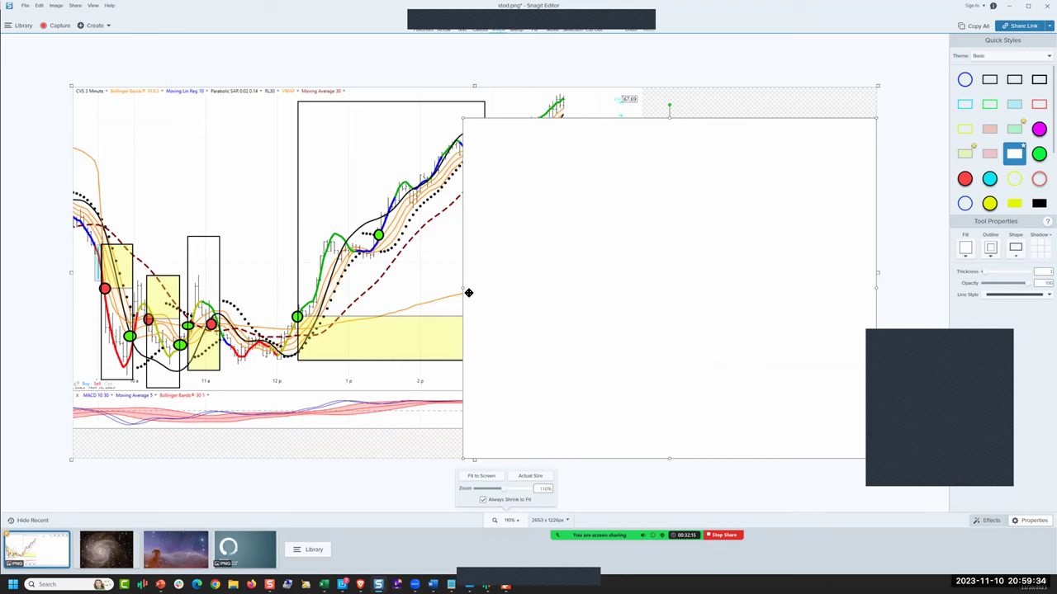
{"action": "left_click_drag", "start_coordinate": [464, 293], "coordinate": [528, 288]}
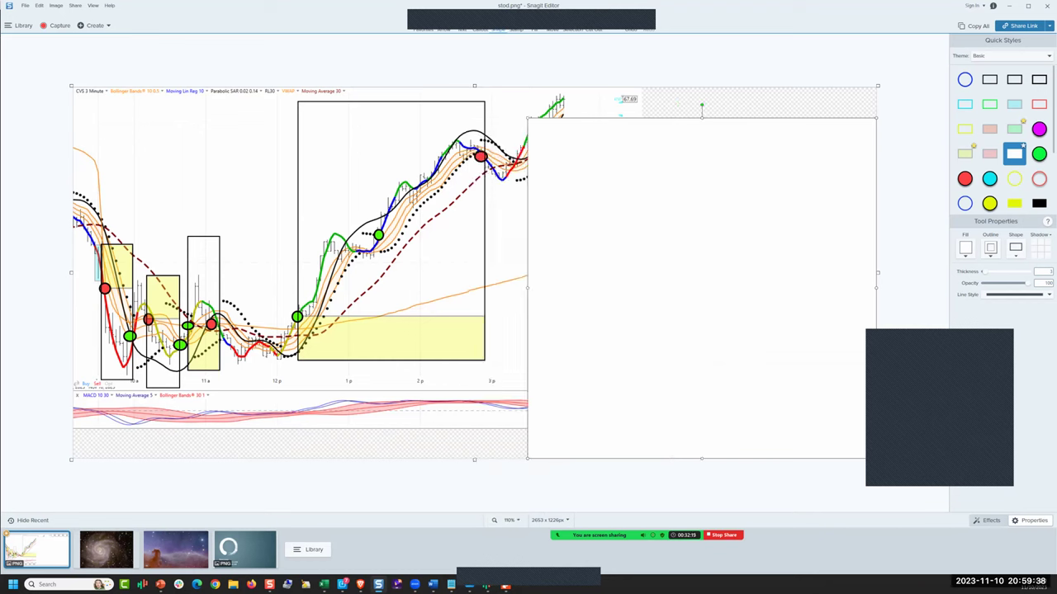
{"action": "left_click_drag", "start_coordinate": [668, 208], "coordinate": [666, 208]}
{"action": "key", "text": "ctrl+z"}
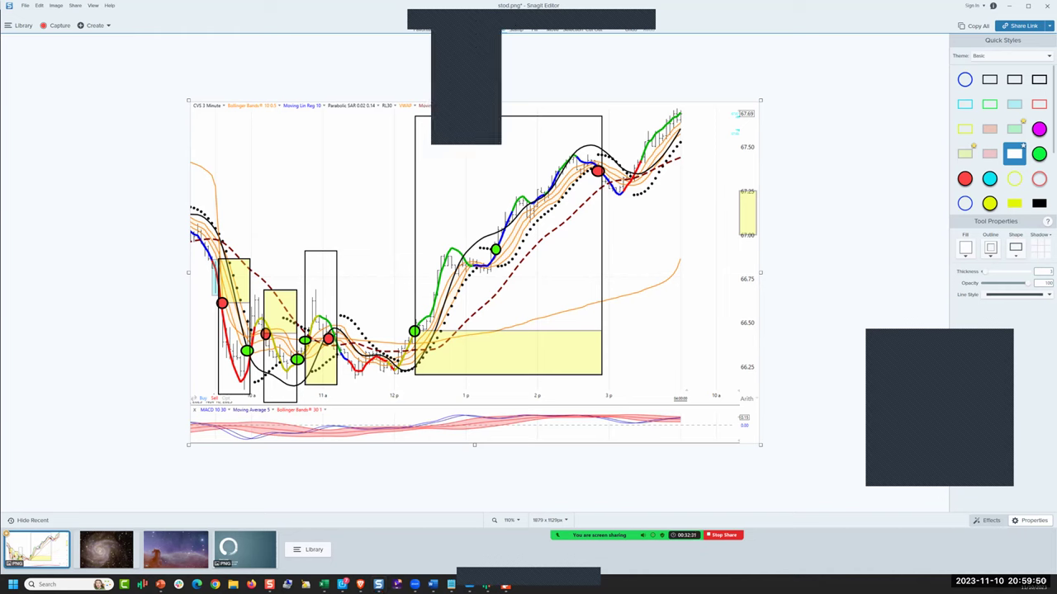
Circle the third trade's peak and the fourth trade's entry in red, and draw a red line along the lows.
{"action": "mouse_move", "coordinate": [328, 288]}
{"action": "left_mouse_down"}
{"action": "mouse_move", "coordinate": [300, 318]}
{"action": "mouse_move", "coordinate": [327, 342]}
{"action": "mouse_move", "coordinate": [296, 316]}
{"action": "left_mouse_up"}
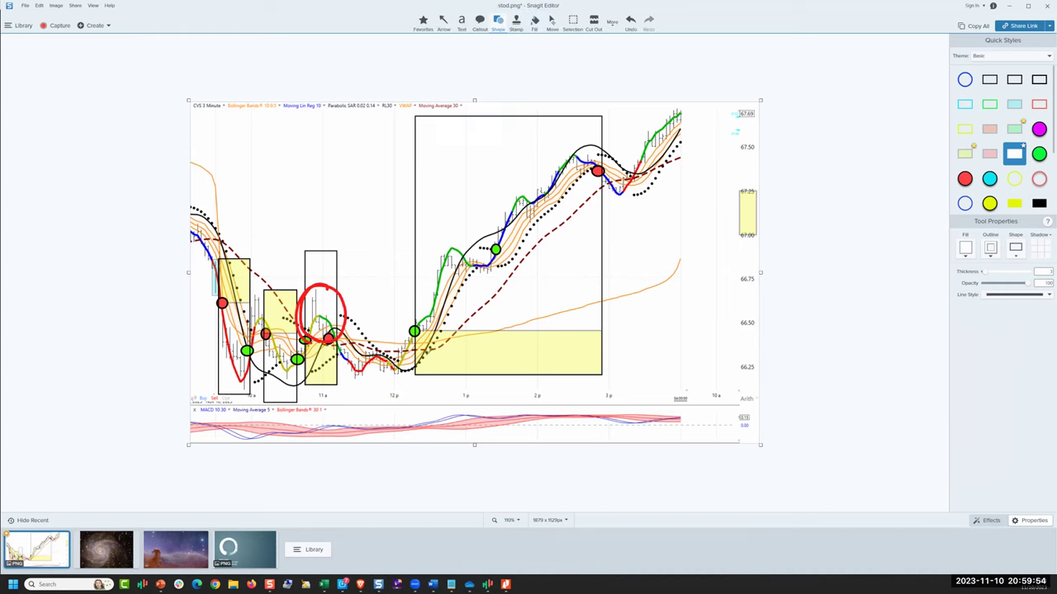
{"action": "mouse_move", "coordinate": [398, 327]}
{"action": "left_mouse_down"}
{"action": "mouse_move", "coordinate": [423, 323]}
{"action": "mouse_move", "coordinate": [434, 345]}
{"action": "mouse_move", "coordinate": [406, 327]}
{"action": "left_mouse_up"}
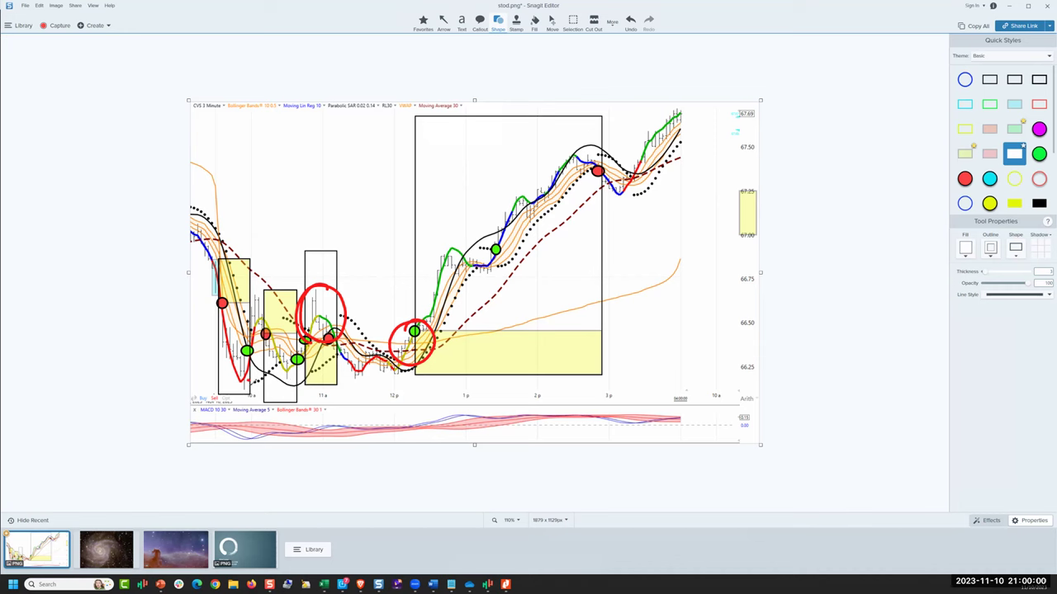
{"action": "left_click_drag", "start_coordinate": [244, 381], "coordinate": [464, 372]}
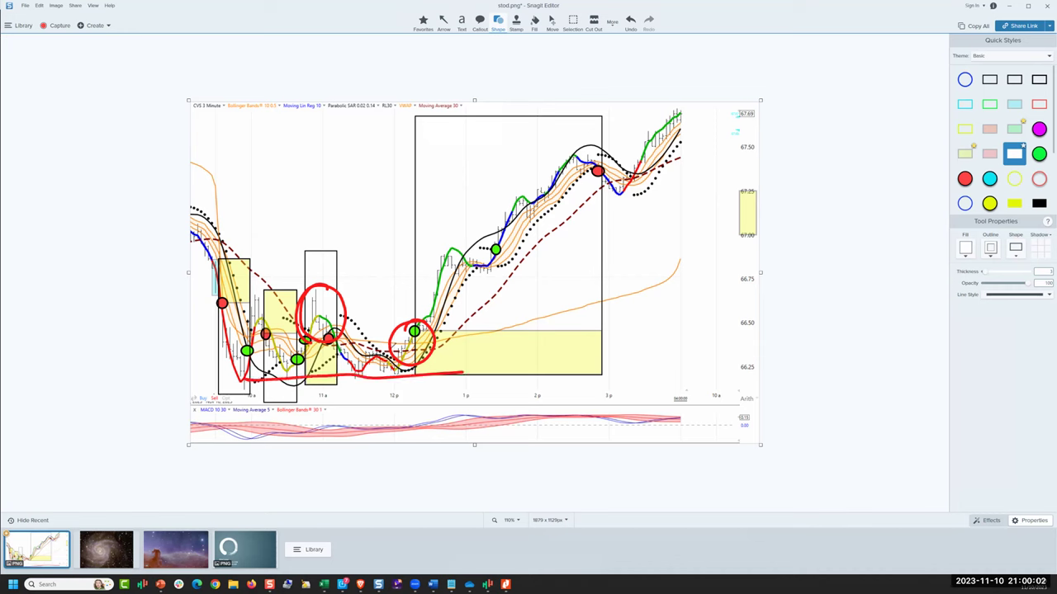
Draw a red line through the fourth trade's entry area, write "MKT" below it, and add a rising red arrow.
{"action": "left_click_drag", "start_coordinate": [383, 348], "coordinate": [464, 341]}
{"action": "mouse_move", "coordinate": [413, 409]}
{"action": "left_mouse_down"}
{"action": "mouse_move", "coordinate": [431, 396]}
{"action": "mouse_move", "coordinate": [462, 404]}
{"action": "left_mouse_up"}
{"action": "left_click_drag", "start_coordinate": [396, 428], "coordinate": [512, 338]}
{"action": "mouse_move", "coordinate": [512, 339]}
{"action": "left_mouse_down"}
{"action": "mouse_move", "coordinate": [491, 341]}
{"action": "mouse_move", "coordinate": [500, 360]}
{"action": "left_mouse_up"}
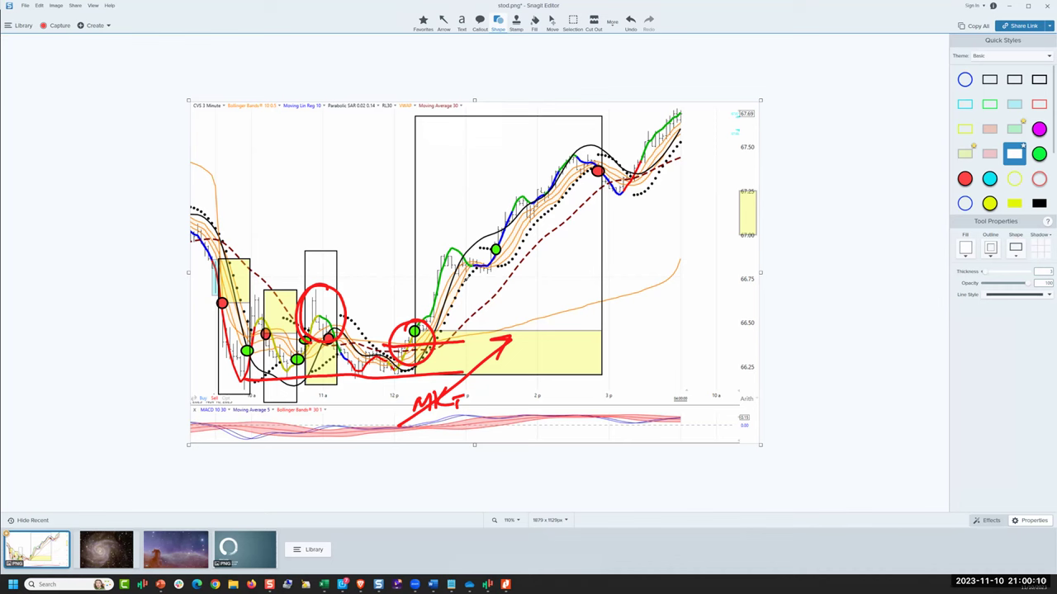
Mark the fourth trade's pullbacks and green markers with red circles and arrows, and draw an arc over its final peak.
{"action": "mouse_move", "coordinate": [466, 262]}
{"action": "left_mouse_down"}
{"action": "mouse_move", "coordinate": [445, 272]}
{"action": "mouse_move", "coordinate": [497, 257]}
{"action": "left_mouse_up"}
{"action": "mouse_move", "coordinate": [549, 186]}
{"action": "left_mouse_down"}
{"action": "mouse_move", "coordinate": [536, 188]}
{"action": "mouse_move", "coordinate": [545, 200]}
{"action": "mouse_move", "coordinate": [546, 188]}
{"action": "left_mouse_up"}
{"action": "left_click_drag", "start_coordinate": [503, 242], "coordinate": [502, 242]}
{"action": "left_click_drag", "start_coordinate": [418, 318], "coordinate": [418, 322]}
{"action": "mouse_move", "coordinate": [460, 266]}
{"action": "left_mouse_down"}
{"action": "mouse_move", "coordinate": [455, 274]}
{"action": "mouse_move", "coordinate": [515, 288]}
{"action": "mouse_move", "coordinate": [501, 276]}
{"action": "left_mouse_up"}
{"action": "mouse_move", "coordinate": [517, 173]}
{"action": "left_mouse_down"}
{"action": "mouse_move", "coordinate": [534, 188]}
{"action": "mouse_move", "coordinate": [559, 173]}
{"action": "mouse_move", "coordinate": [569, 150]}
{"action": "mouse_move", "coordinate": [596, 159]}
{"action": "left_mouse_up"}
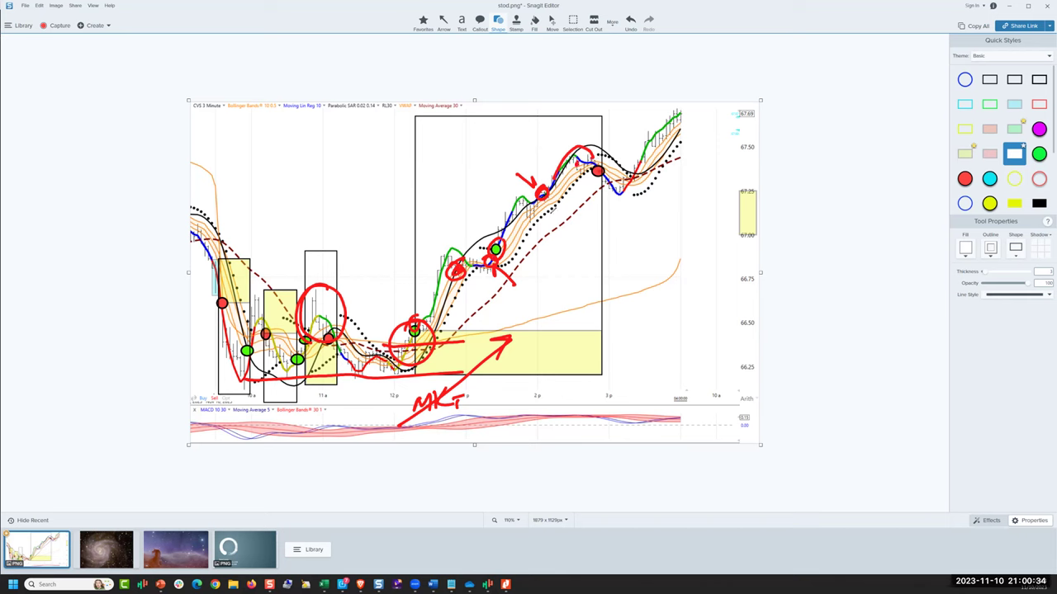
Draw a red line beneath the rising bands, loop the rally after the exit in red, and clear all ink.
{"action": "mouse_move", "coordinate": [525, 229]}
{"action": "left_mouse_down"}
{"action": "mouse_move", "coordinate": [580, 170]}
{"action": "mouse_move", "coordinate": [596, 169]}
{"action": "left_mouse_up"}
{"action": "mouse_move", "coordinate": [685, 112]}
{"action": "left_mouse_down"}
{"action": "mouse_move", "coordinate": [632, 147]}
{"action": "mouse_move", "coordinate": [698, 147]}
{"action": "mouse_move", "coordinate": [683, 101]}
{"action": "left_mouse_up"}
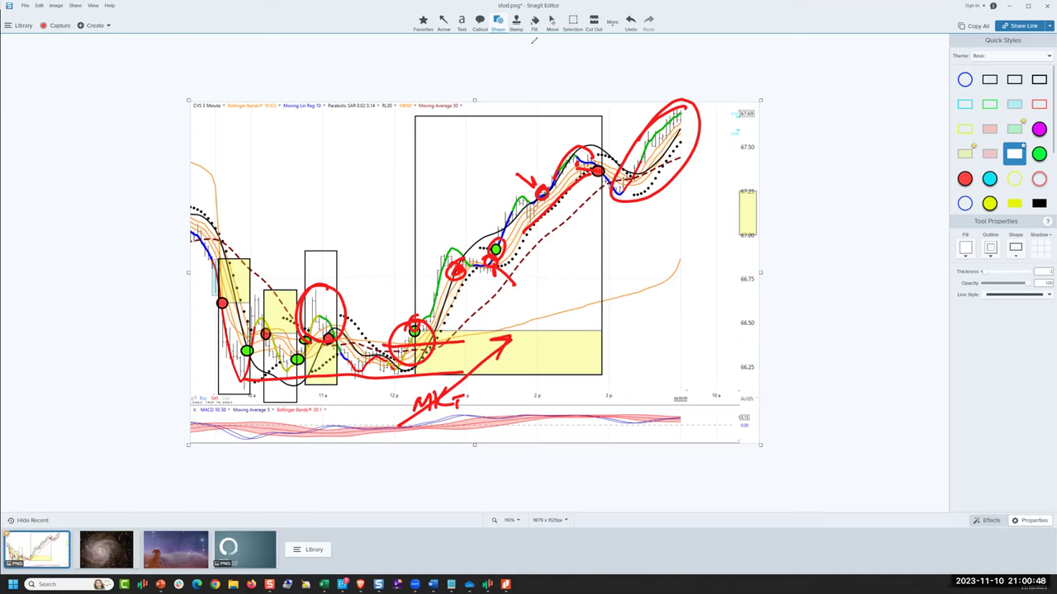
{"action": "left_click", "coordinate": [578, 20]}
{"action": "left_click", "coordinate": [568, 39]}
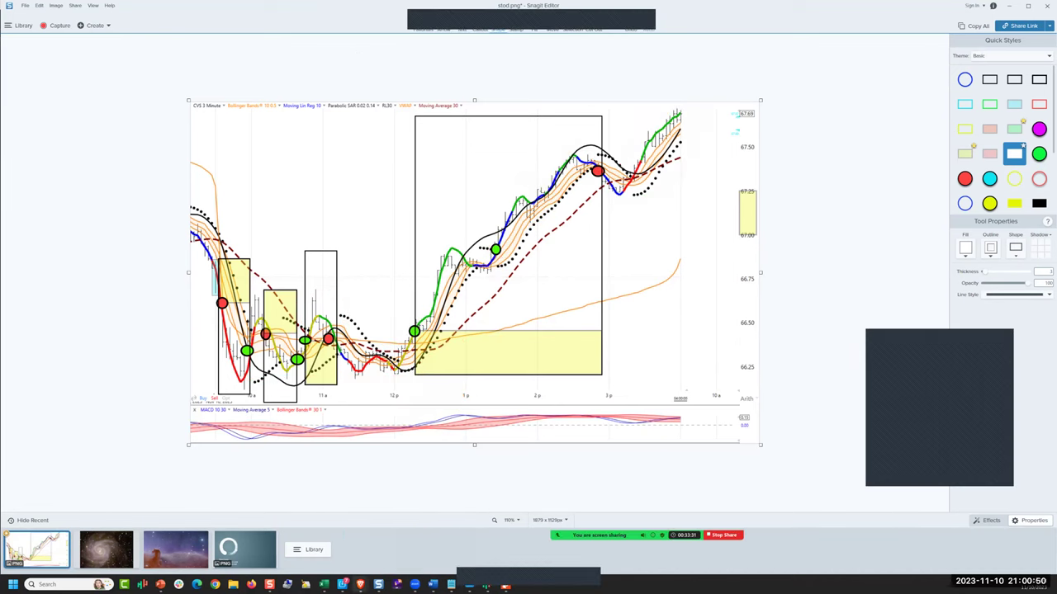
Switch to the Campfire chat window in Brave and open the posted NZDUSD chart image.
{"action": "left_click", "coordinate": [359, 584]}
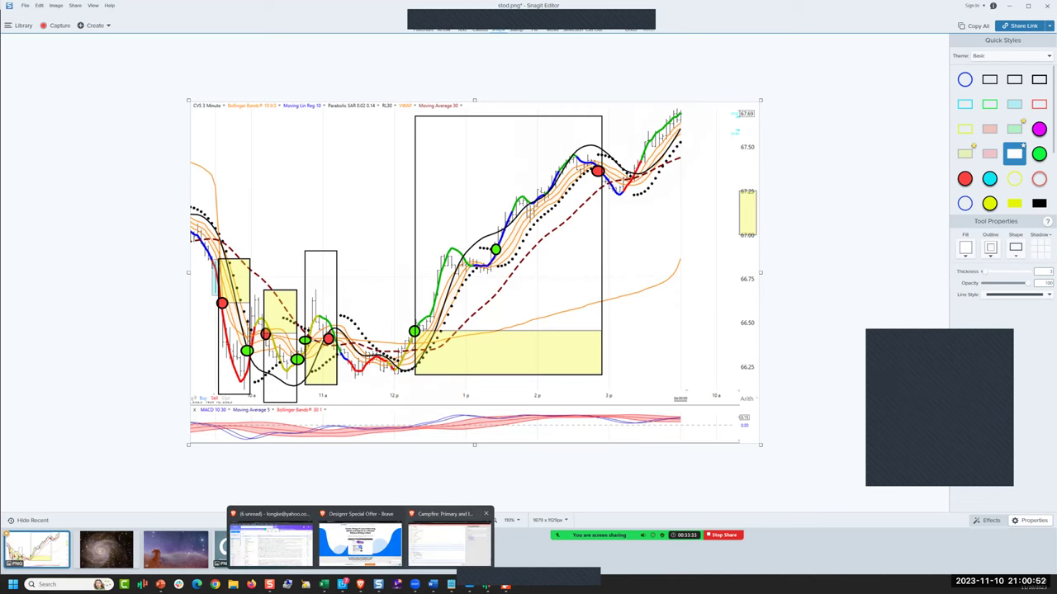
{"action": "left_click", "coordinate": [449, 542]}
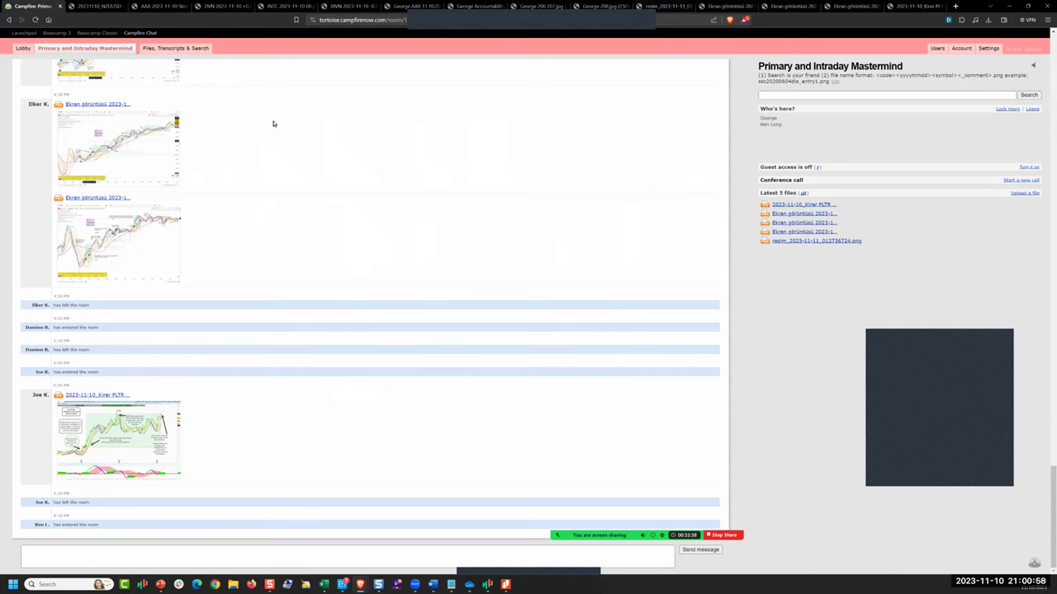
{"action": "left_click", "coordinate": [100, 9]}
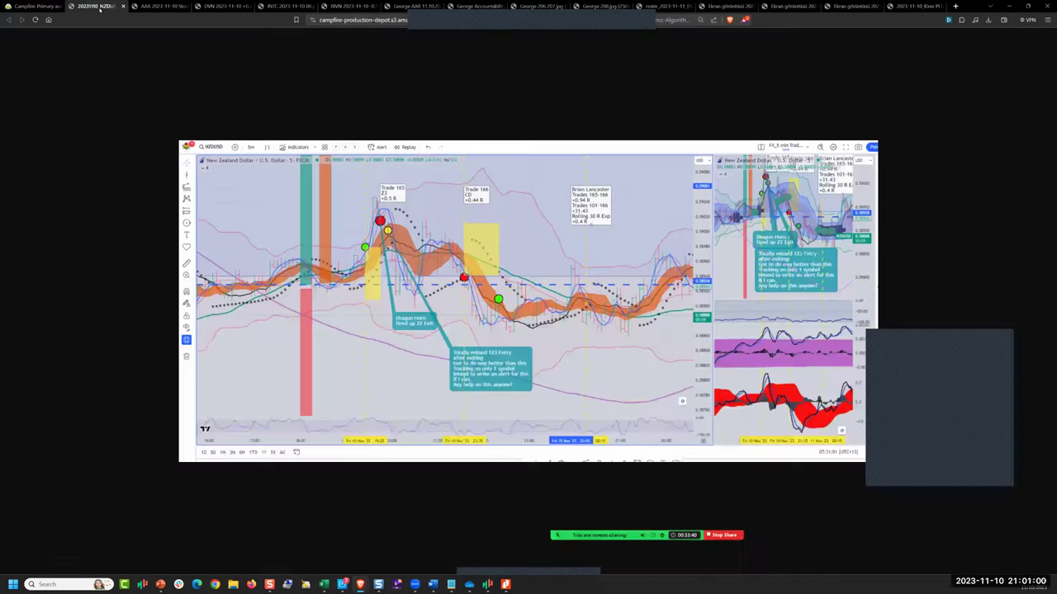
Enlarge the NZDUSD chart page to 133% zoom to review its annotated trades.
{"action": "left_click", "coordinate": [1047, 19]}
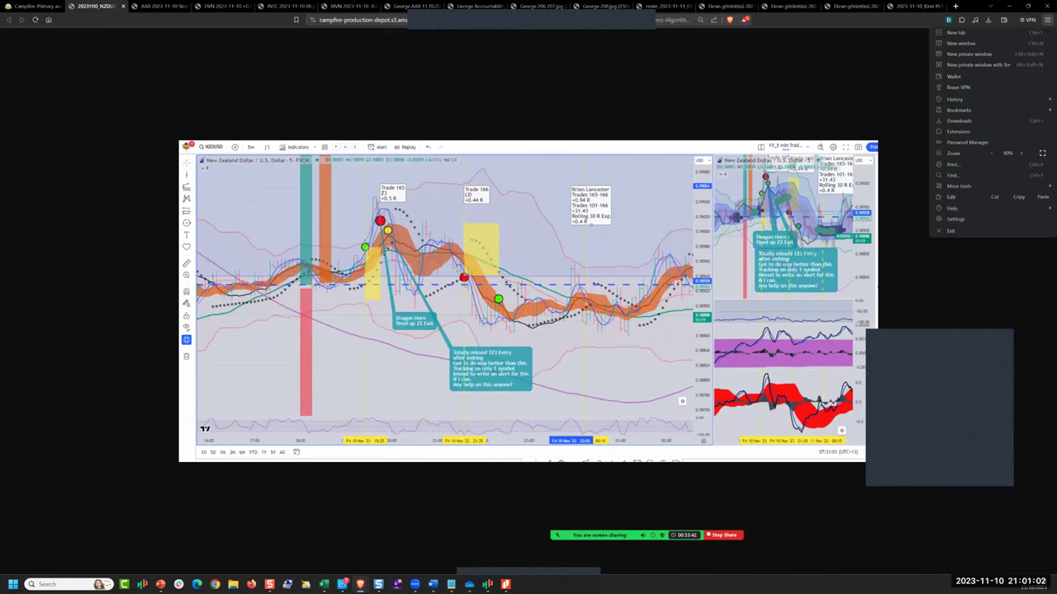
{"action": "left_click", "coordinate": [1020, 153]}
{"action": "left_click", "coordinate": [1020, 153]}
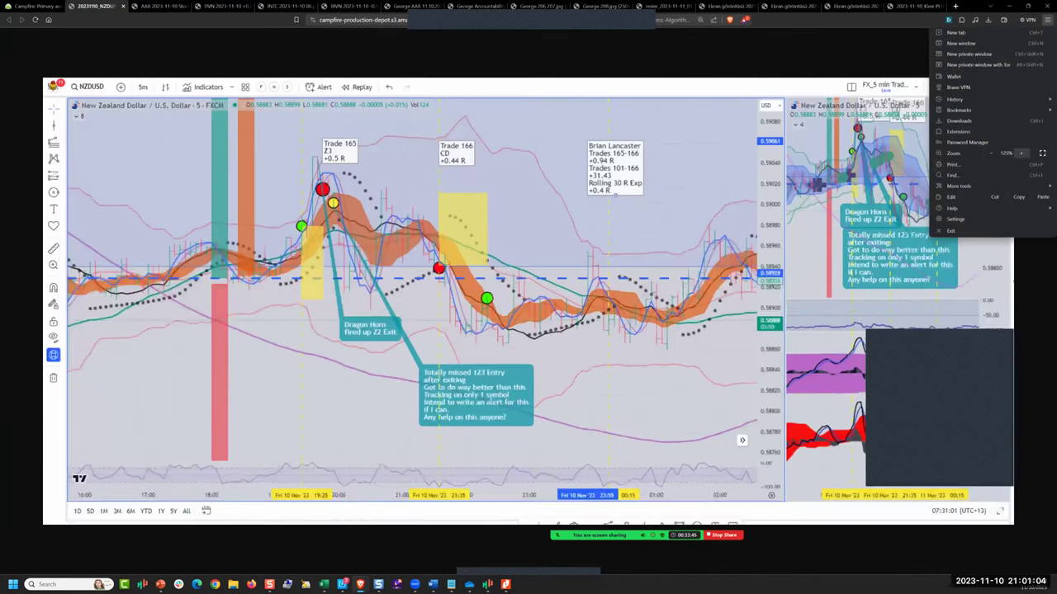
{"action": "left_click", "coordinate": [1020, 153]}
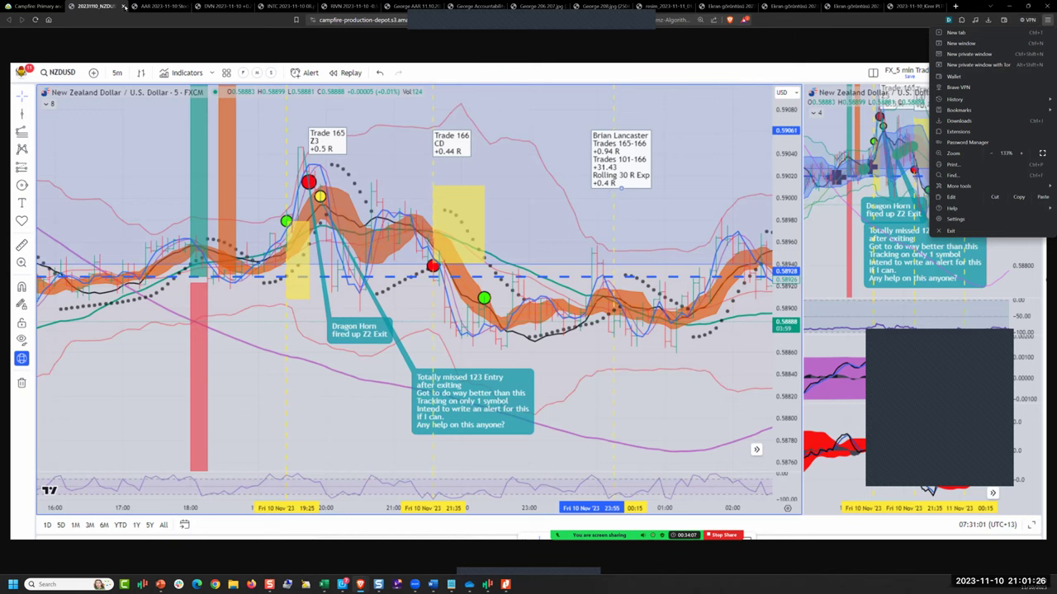
Review the 10-Nov-23 stocks after-action review, then bring up the DVN trade chart.
{"action": "left_click", "coordinate": [154, 7]}
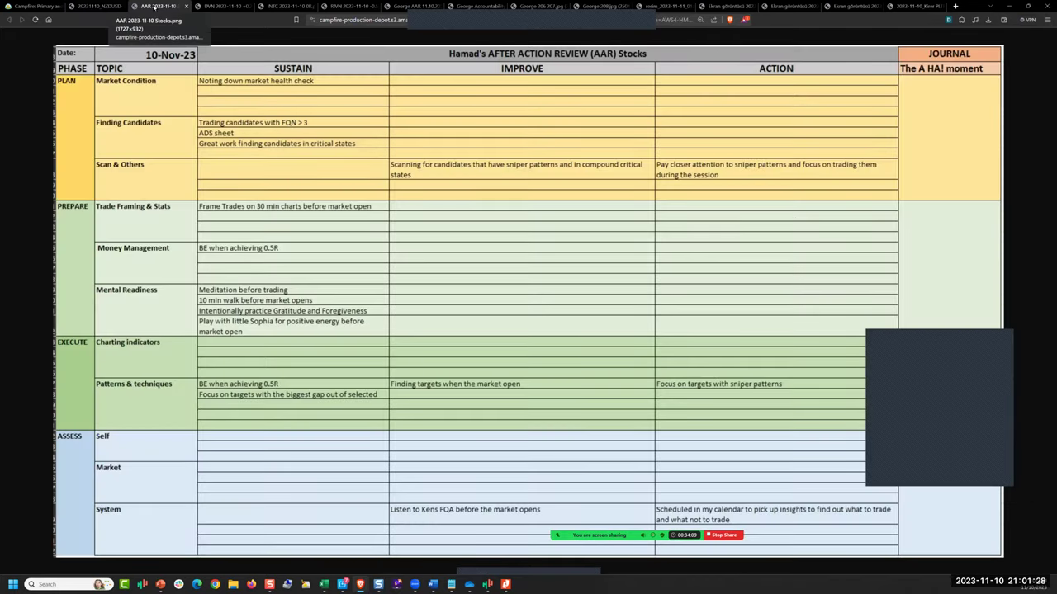
{"action": "left_click", "coordinate": [224, 8]}
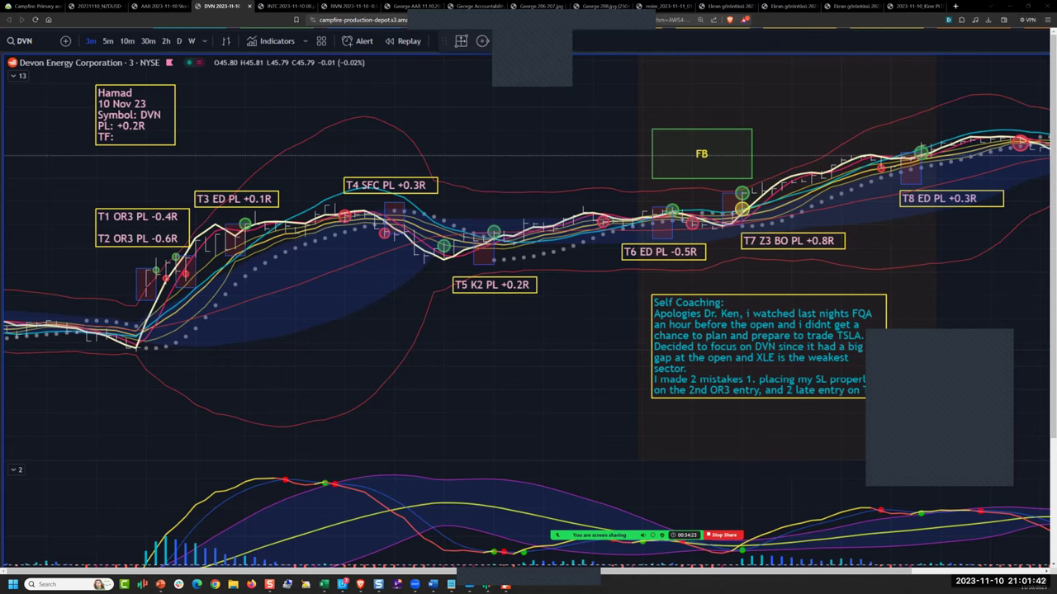
Outline and hatch the T1 risk box on the DVN chart in yellow ink.
{"action": "mouse_move", "coordinate": [133, 269]}
{"action": "left_mouse_down"}
{"action": "mouse_move", "coordinate": [158, 267]}
{"action": "mouse_move", "coordinate": [159, 279]}
{"action": "mouse_move", "coordinate": [150, 304]}
{"action": "mouse_move", "coordinate": [134, 288]}
{"action": "left_mouse_up"}
{"action": "left_click_drag", "start_coordinate": [133, 287], "coordinate": [135, 273]}
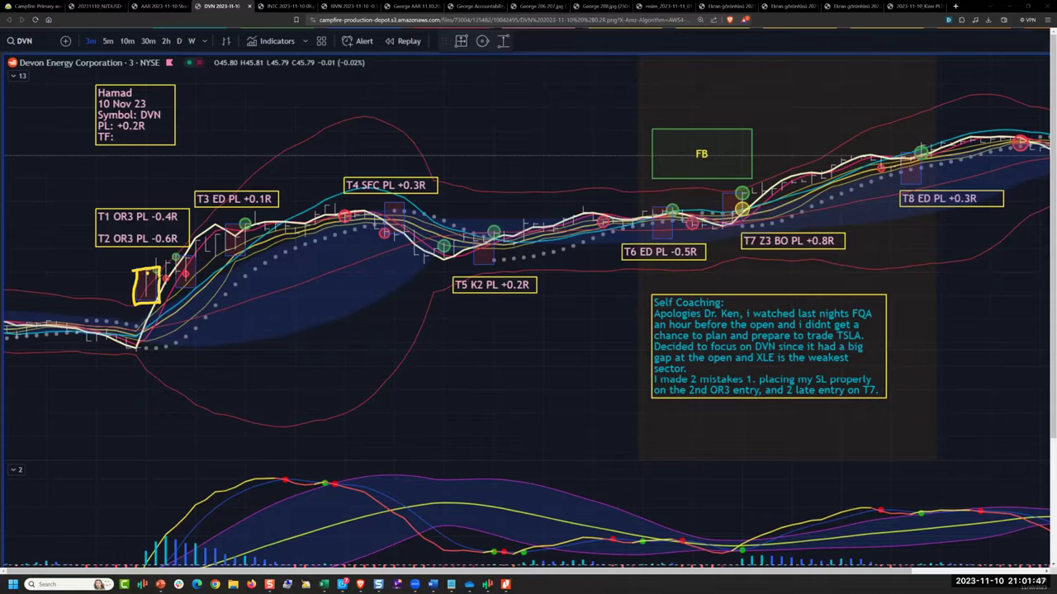
{"action": "left_click_drag", "start_coordinate": [155, 272], "coordinate": [140, 299]}
Draw green lines from the T1 entry and box across to the T4 peak, loop that peak, and clear all ink.
{"action": "mouse_move", "coordinate": [140, 306]}
{"action": "left_mouse_down"}
{"action": "mouse_move", "coordinate": [211, 305]}
{"action": "mouse_move", "coordinate": [267, 260]}
{"action": "mouse_move", "coordinate": [385, 213]}
{"action": "left_mouse_up"}
{"action": "left_click_drag", "start_coordinate": [160, 268], "coordinate": [380, 217]}
{"action": "left_click_drag", "start_coordinate": [159, 273], "coordinate": [382, 266]}
{"action": "left_click_drag", "start_coordinate": [222, 304], "coordinate": [385, 292]}
{"action": "left_click_drag", "start_coordinate": [354, 221], "coordinate": [353, 284]}
{"action": "left_click_drag", "start_coordinate": [361, 221], "coordinate": [368, 203]}
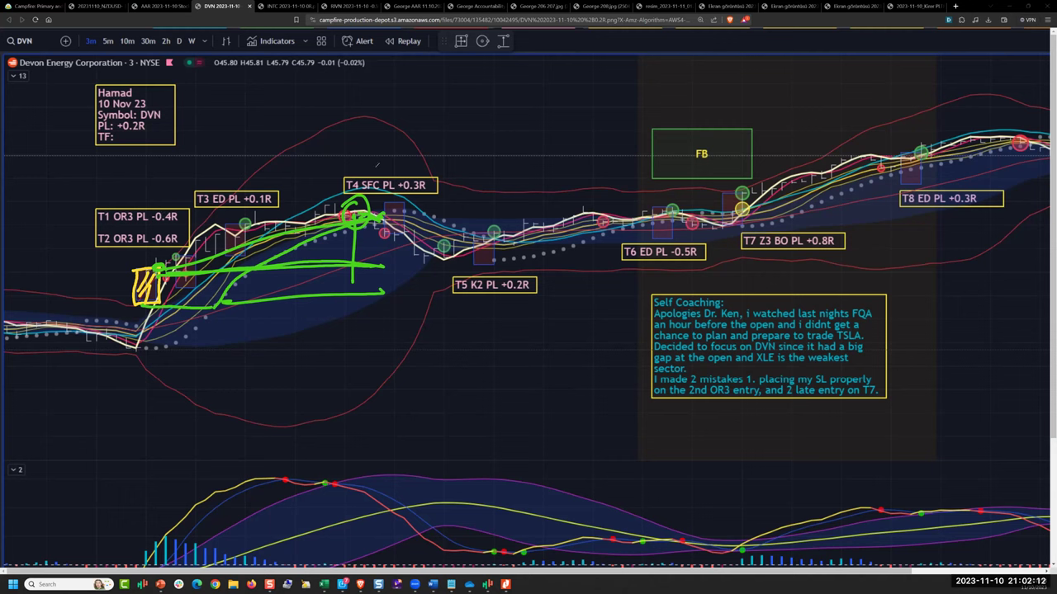
{"action": "key", "text": "Escape"}
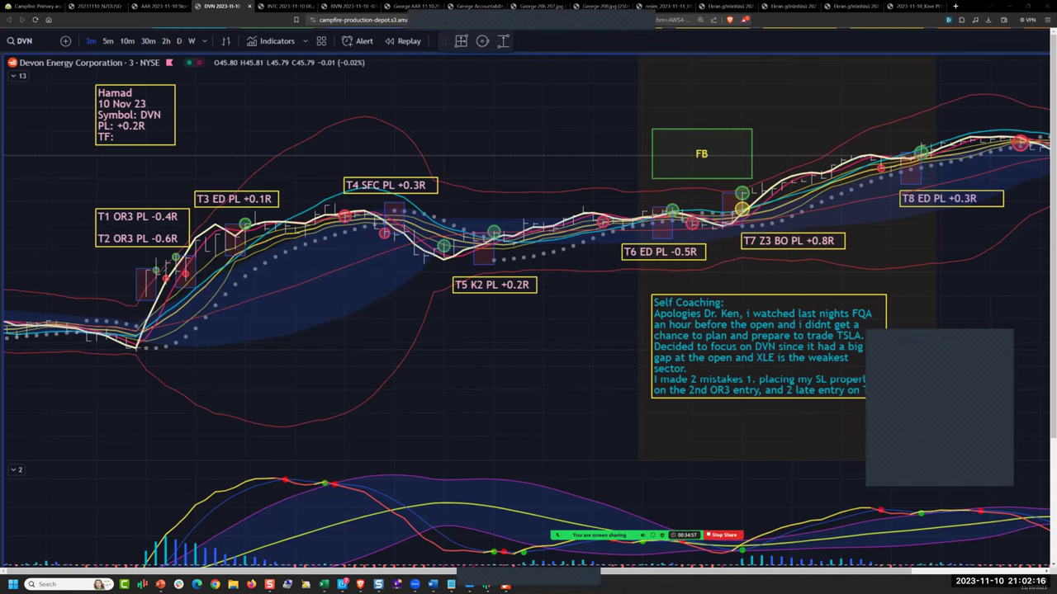
Circle the T1 and T2 exits in green, add a downward arrow beneath them, and trace T3 with arrows.
{"action": "mouse_move", "coordinate": [161, 264]}
{"action": "left_mouse_down"}
{"action": "mouse_move", "coordinate": [150, 272]}
{"action": "mouse_move", "coordinate": [169, 270]}
{"action": "mouse_move", "coordinate": [175, 257]}
{"action": "left_mouse_up"}
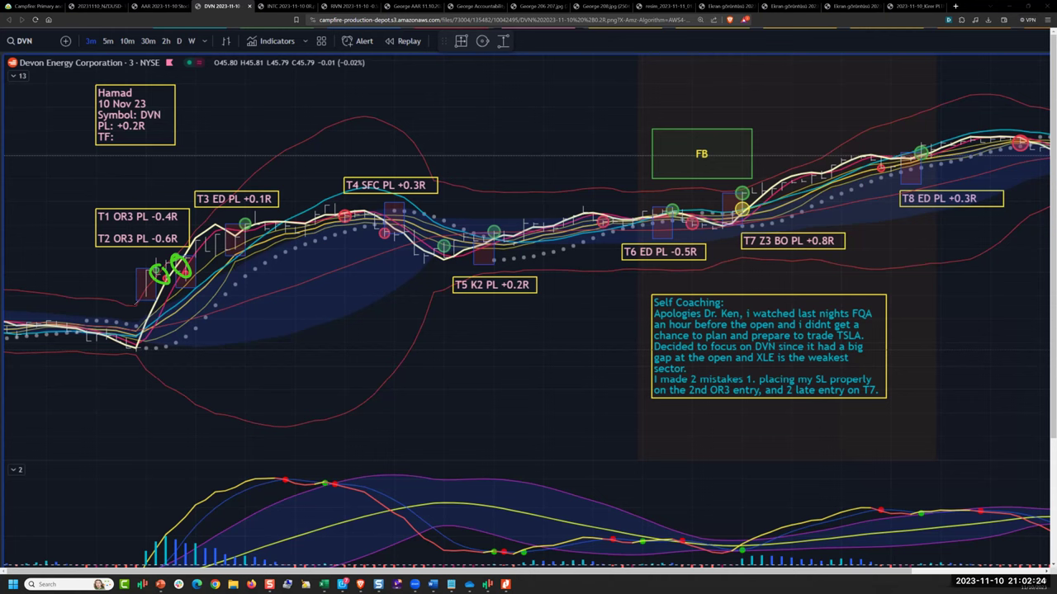
{"action": "mouse_move", "coordinate": [132, 304]}
{"action": "left_mouse_down"}
{"action": "mouse_move", "coordinate": [166, 302]}
{"action": "mouse_move", "coordinate": [160, 368]}
{"action": "mouse_move", "coordinate": [171, 351]}
{"action": "left_mouse_up"}
{"action": "left_click_drag", "start_coordinate": [248, 227], "coordinate": [336, 218]}
{"action": "mouse_move", "coordinate": [259, 275]}
{"action": "left_mouse_down"}
{"action": "mouse_move", "coordinate": [247, 232]}
{"action": "mouse_move", "coordinate": [257, 246]}
{"action": "left_mouse_up"}
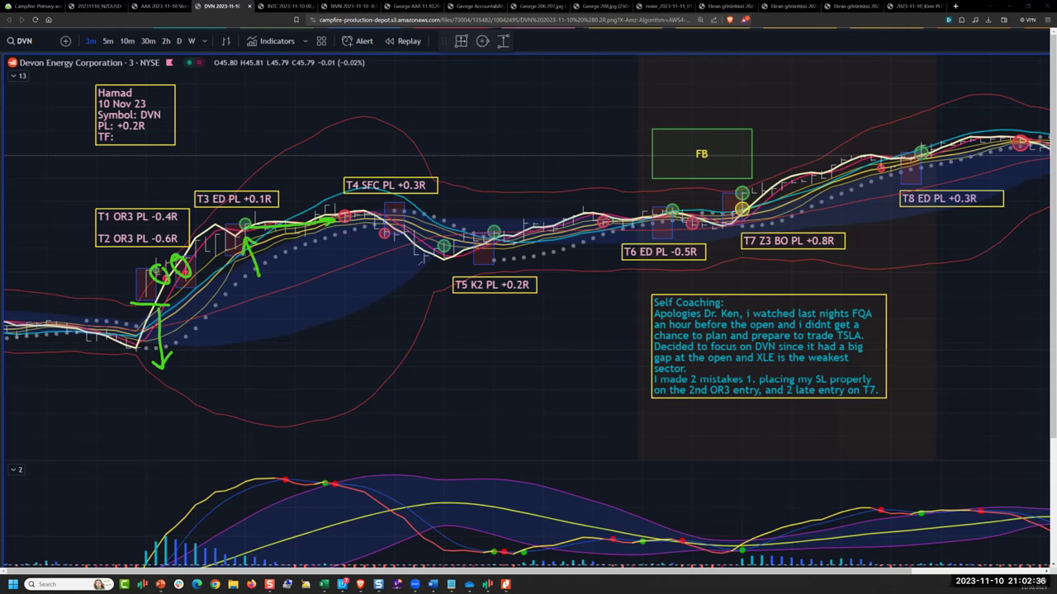
Mark trades T4 to T8 in green ink, looping the T7 rally and boxing and crossing out T6.
{"action": "mouse_move", "coordinate": [391, 225]}
{"action": "left_mouse_down"}
{"action": "mouse_move", "coordinate": [380, 240]}
{"action": "mouse_move", "coordinate": [440, 266]}
{"action": "mouse_move", "coordinate": [450, 239]}
{"action": "mouse_move", "coordinate": [454, 251]}
{"action": "mouse_move", "coordinate": [601, 223]}
{"action": "left_mouse_up"}
{"action": "mouse_move", "coordinate": [506, 241]}
{"action": "left_mouse_down"}
{"action": "mouse_move", "coordinate": [604, 238]}
{"action": "mouse_move", "coordinate": [605, 224]}
{"action": "mouse_move", "coordinate": [494, 227]}
{"action": "left_mouse_up"}
{"action": "left_click_drag", "start_coordinate": [682, 222], "coordinate": [700, 223]}
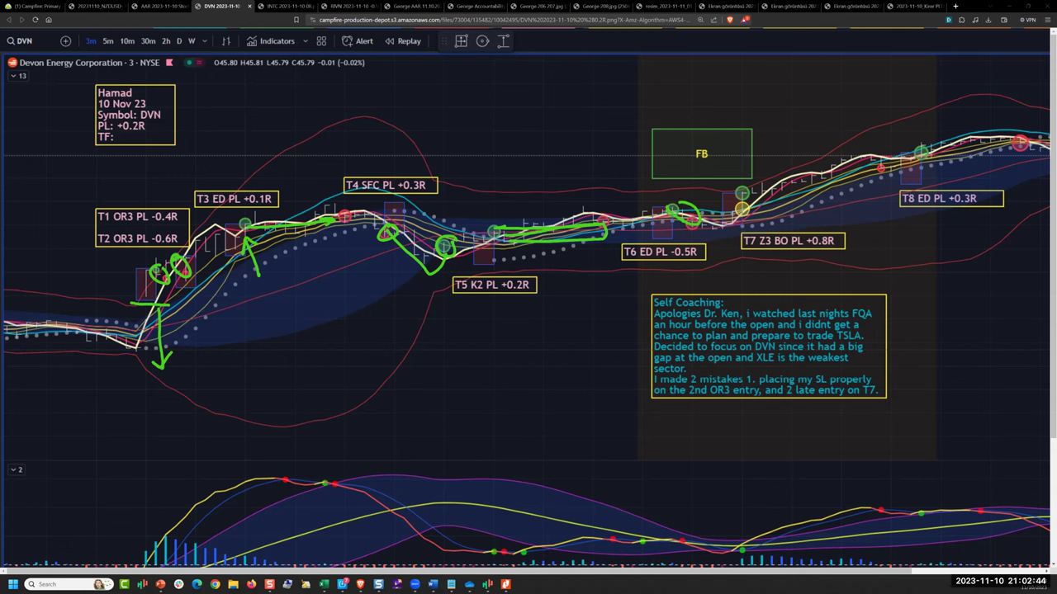
{"action": "mouse_move", "coordinate": [745, 213]}
{"action": "left_mouse_down"}
{"action": "mouse_move", "coordinate": [994, 139]}
{"action": "mouse_move", "coordinate": [941, 148]}
{"action": "mouse_move", "coordinate": [938, 129]}
{"action": "mouse_move", "coordinate": [859, 272]}
{"action": "mouse_move", "coordinate": [941, 153]}
{"action": "mouse_move", "coordinate": [809, 173]}
{"action": "left_mouse_up"}
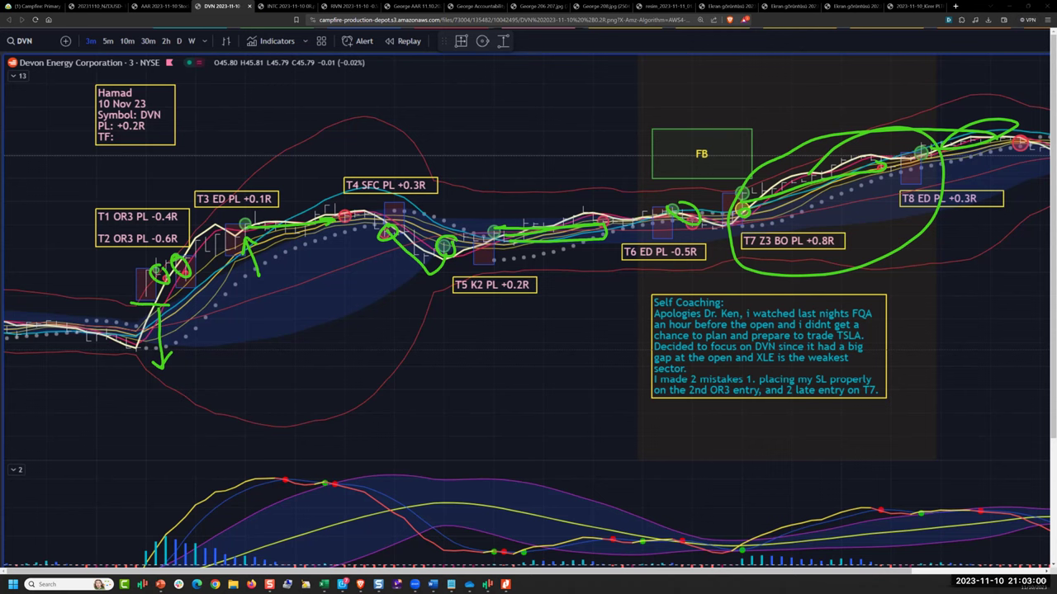
{"action": "mouse_move", "coordinate": [701, 203]}
{"action": "left_mouse_down"}
{"action": "mouse_move", "coordinate": [652, 243]}
{"action": "mouse_move", "coordinate": [675, 226]}
{"action": "mouse_move", "coordinate": [674, 211]}
{"action": "mouse_move", "coordinate": [717, 242]}
{"action": "mouse_move", "coordinate": [745, 241]}
{"action": "mouse_move", "coordinate": [748, 225]}
{"action": "mouse_move", "coordinate": [1012, 147]}
{"action": "left_mouse_up"}
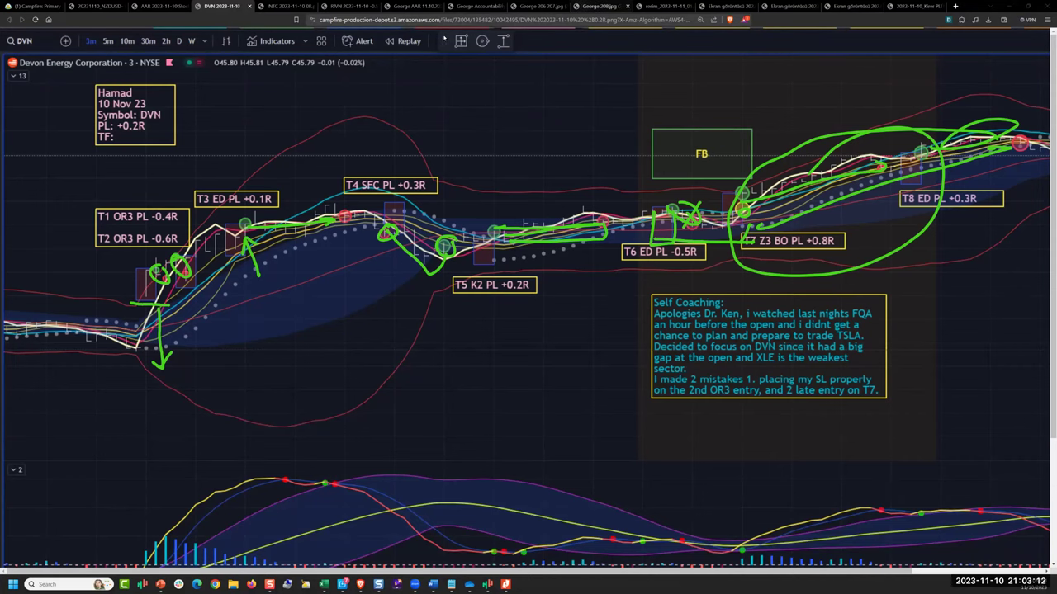
Review the INTC chart and its self-coaching notes, then open the RIVN chart.
{"action": "left_click", "coordinate": [285, 6]}
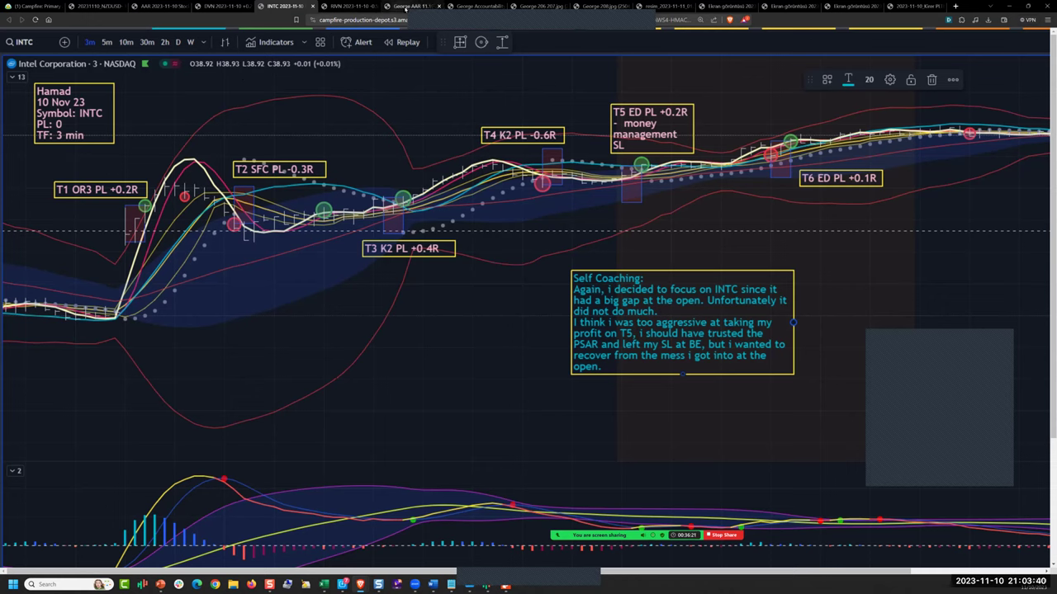
{"action": "left_click", "coordinate": [353, 7]}
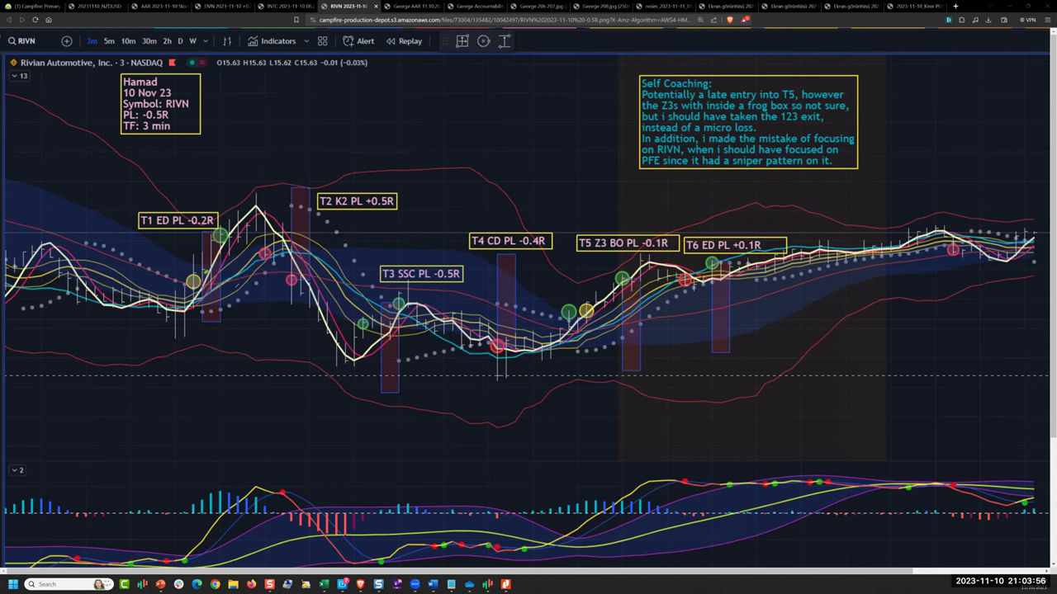
Trace the T1 and T2 moves on the RIVN chart in green, then circle the T3 entry and underline its pullback.
{"action": "mouse_move", "coordinate": [220, 237]}
{"action": "left_mouse_down"}
{"action": "mouse_move", "coordinate": [252, 189]}
{"action": "mouse_move", "coordinate": [262, 260]}
{"action": "mouse_move", "coordinate": [275, 260]}
{"action": "mouse_move", "coordinate": [335, 368]}
{"action": "mouse_move", "coordinate": [367, 322]}
{"action": "left_mouse_up"}
{"action": "left_click_drag", "start_coordinate": [344, 287], "coordinate": [335, 317]}
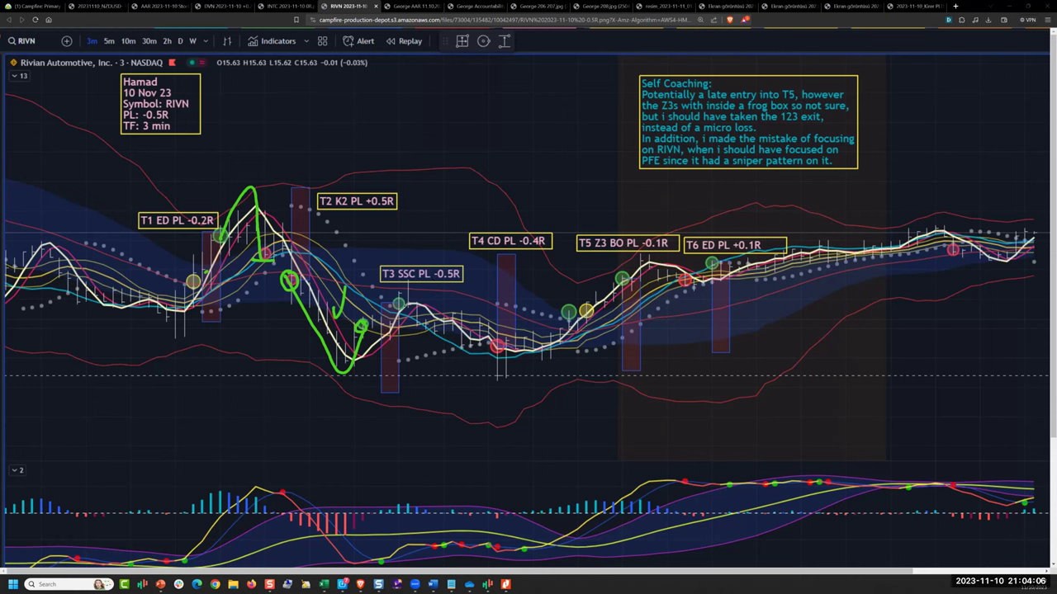
{"action": "mouse_move", "coordinate": [403, 300]}
{"action": "left_mouse_down"}
{"action": "mouse_move", "coordinate": [393, 304]}
{"action": "mouse_move", "coordinate": [440, 334]}
{"action": "left_mouse_up"}
{"action": "left_click_drag", "start_coordinate": [377, 335], "coordinate": [477, 338]}
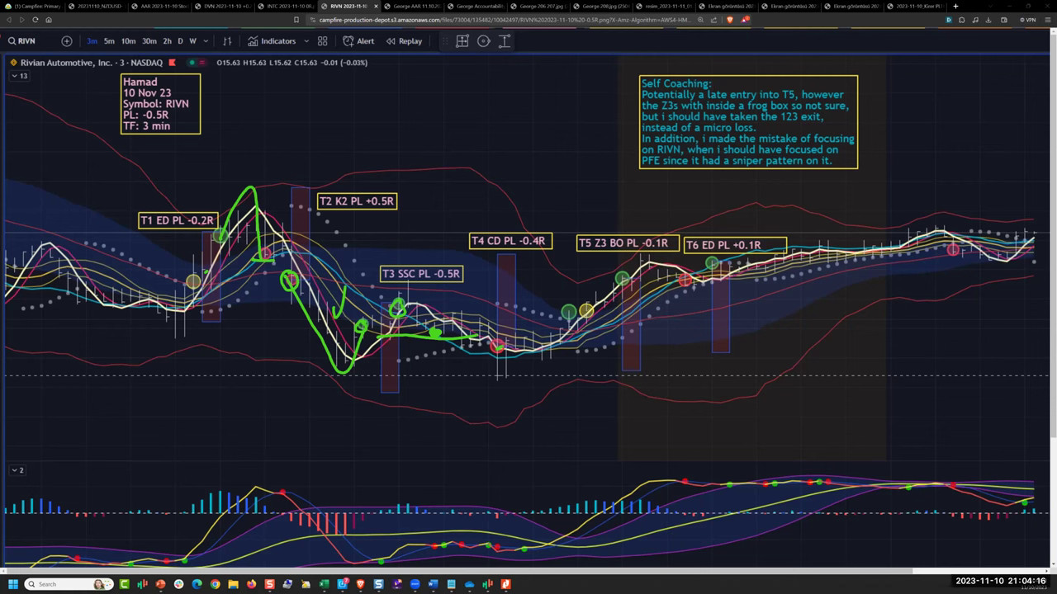
Draw the support line into T4, mark the T4 and T5 entry points in green, and clear all ink.
{"action": "mouse_move", "coordinate": [355, 358]}
{"action": "left_mouse_down"}
{"action": "mouse_move", "coordinate": [490, 364]}
{"action": "mouse_move", "coordinate": [500, 353]}
{"action": "mouse_move", "coordinate": [494, 376]}
{"action": "mouse_move", "coordinate": [581, 303]}
{"action": "left_mouse_up"}
{"action": "mouse_move", "coordinate": [624, 269]}
{"action": "left_mouse_down"}
{"action": "mouse_move", "coordinate": [616, 279]}
{"action": "mouse_move", "coordinate": [628, 276]}
{"action": "left_mouse_up"}
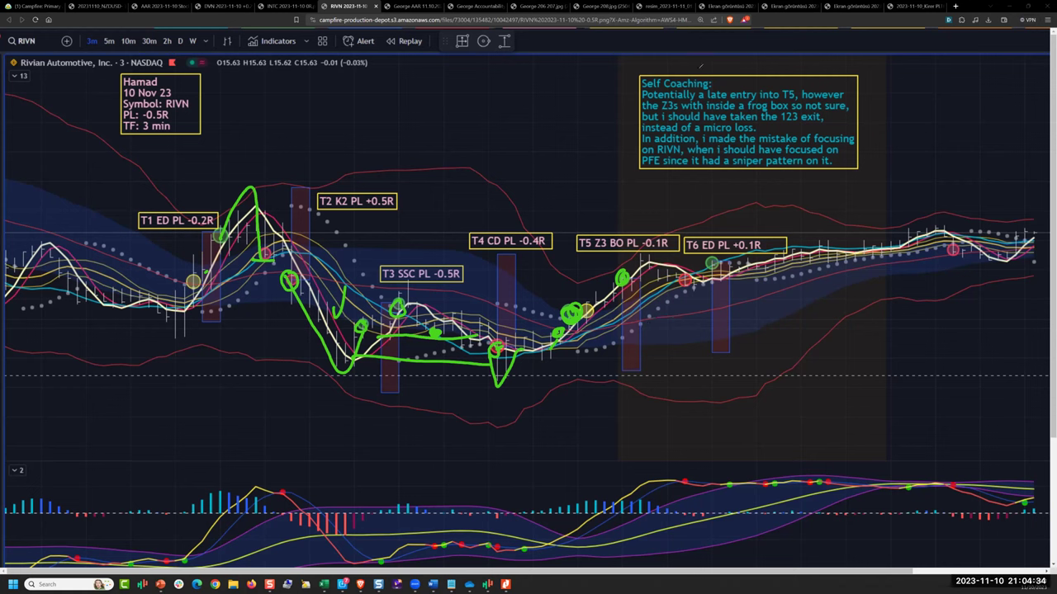
{"action": "key", "text": "Escape"}
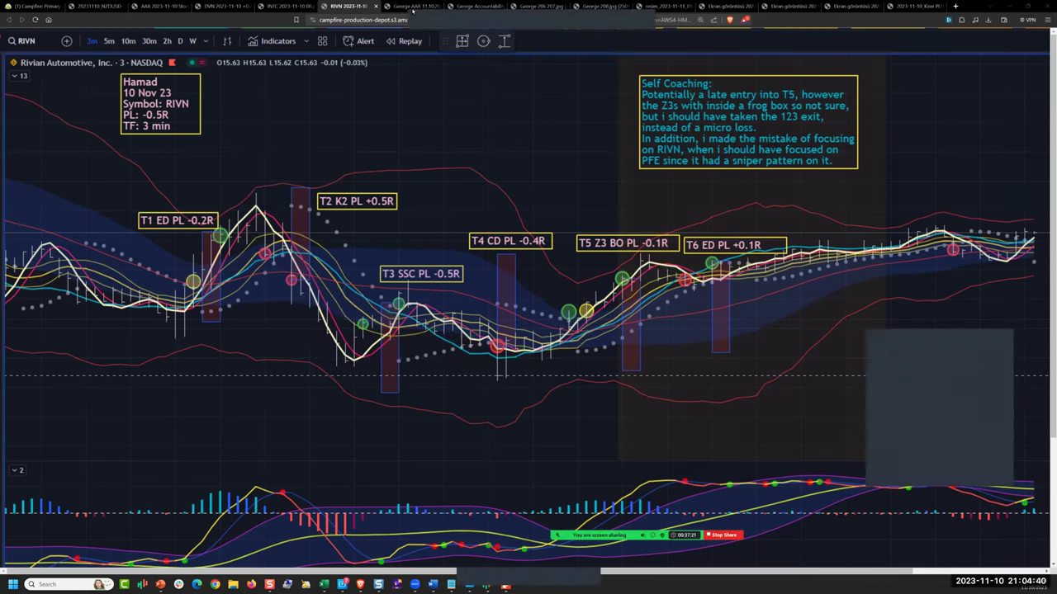
Review the next member's 11/10/2023 AAR and accountability sheet, followed by the ETHE and COIN trade charts.
{"action": "left_click", "coordinate": [409, 6]}
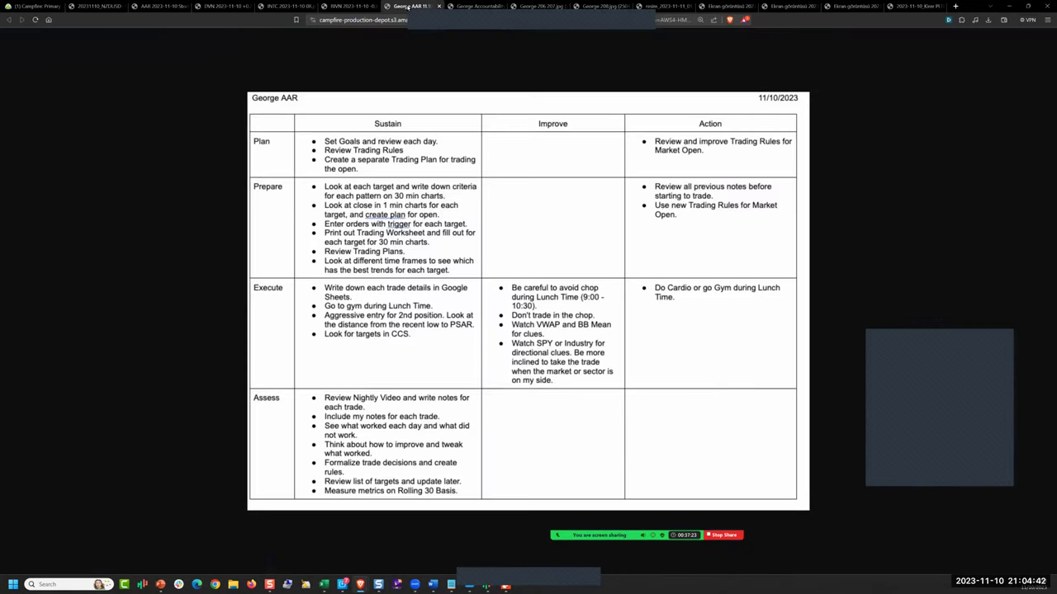
{"action": "left_click", "coordinate": [483, 9]}
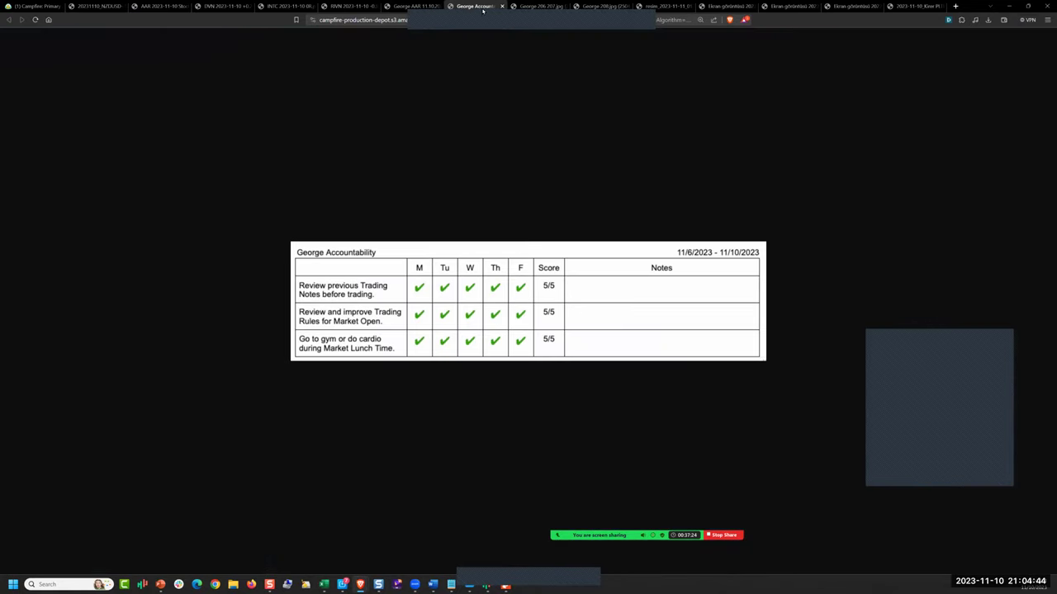
{"action": "left_click", "coordinate": [534, 8]}
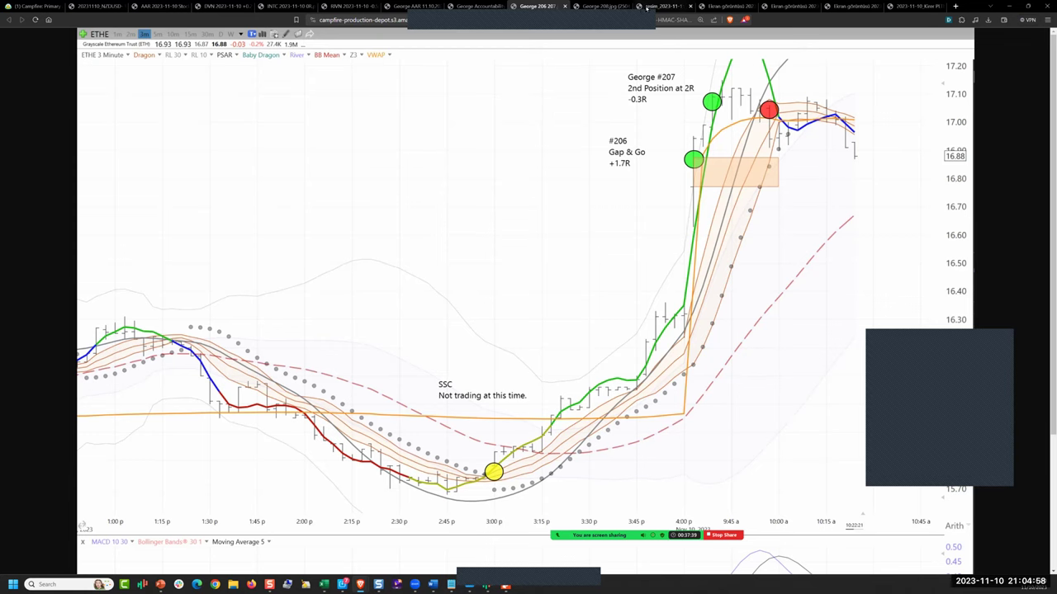
{"action": "left_click", "coordinate": [594, 9]}
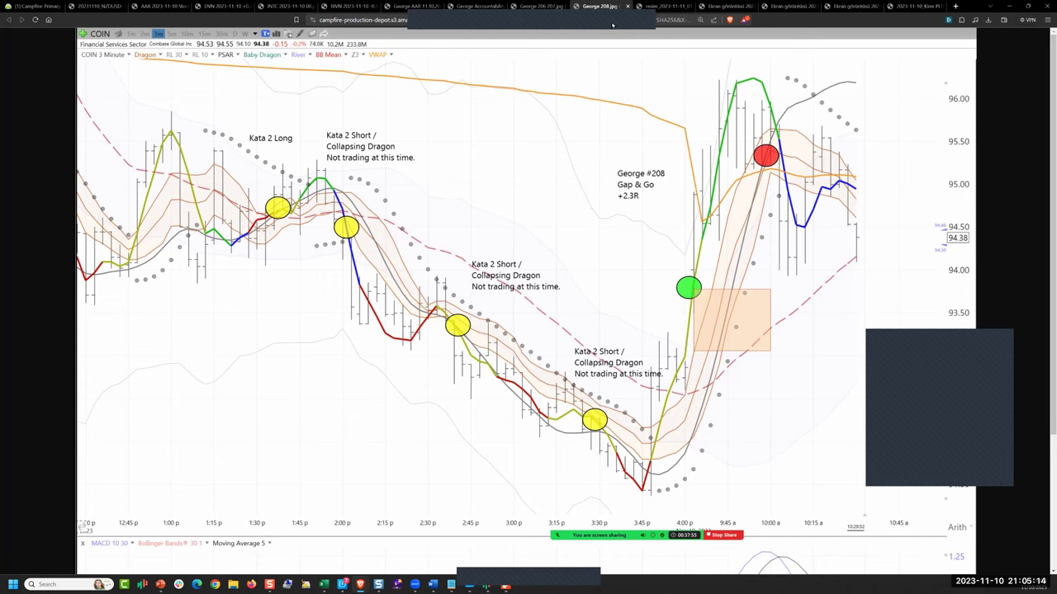
On the AAPL chart page, mark the symbol, 3-minute interval and OR3 trade in green, then clear the ink.
{"action": "left_click", "coordinate": [658, 7]}
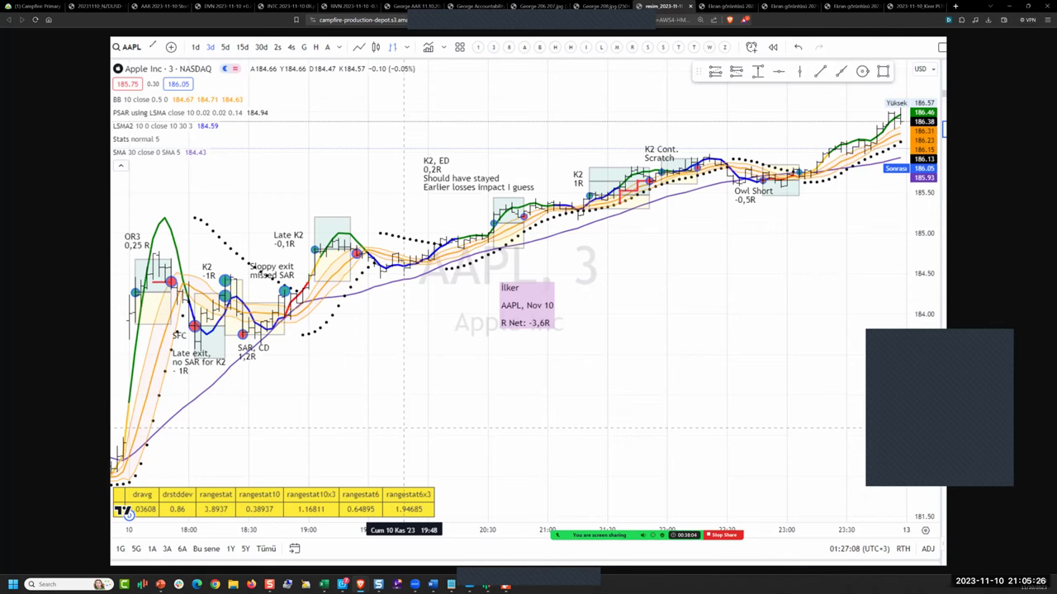
{"action": "left_click_drag", "start_coordinate": [149, 45], "coordinate": [150, 44]}
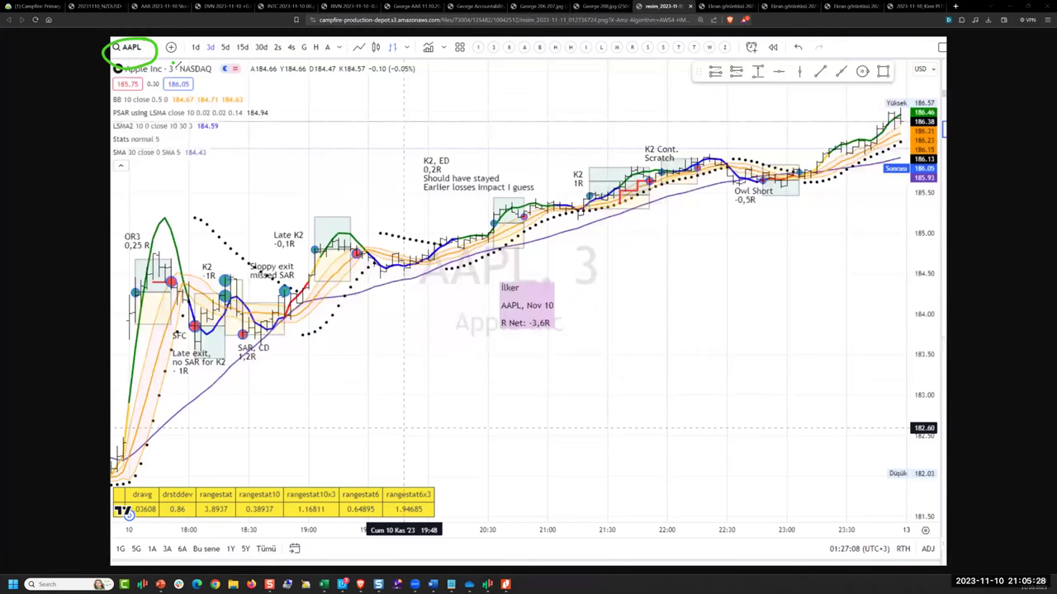
{"action": "left_click_drag", "start_coordinate": [177, 62], "coordinate": [165, 65]}
{"action": "mouse_move", "coordinate": [132, 296]}
{"action": "left_mouse_down"}
{"action": "mouse_move", "coordinate": [151, 286]}
{"action": "mouse_move", "coordinate": [165, 241]}
{"action": "mouse_move", "coordinate": [172, 279]}
{"action": "mouse_move", "coordinate": [144, 293]}
{"action": "left_mouse_up"}
{"action": "left_click_drag", "start_coordinate": [160, 236], "coordinate": [179, 215]}
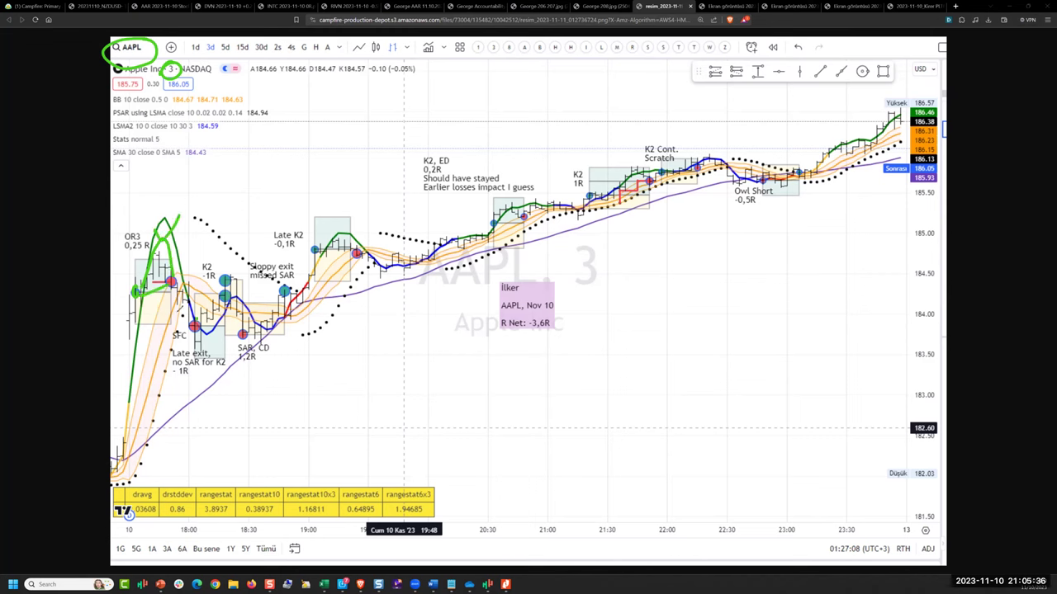
{"action": "mouse_move", "coordinate": [173, 304]}
{"action": "left_mouse_down"}
{"action": "mouse_move", "coordinate": [201, 303]}
{"action": "mouse_move", "coordinate": [188, 305]}
{"action": "mouse_move", "coordinate": [206, 345]}
{"action": "mouse_move", "coordinate": [216, 316]}
{"action": "left_mouse_up"}
{"action": "key", "text": "Escape"}
In green, circle the AAPL SFC entry and its -1R label, box its stop zone, and arrow the K2 reversal.
{"action": "key", "text": "ctrl+2"}
{"action": "mouse_move", "coordinate": [198, 320]}
{"action": "left_mouse_down"}
{"action": "mouse_move", "coordinate": [203, 331]}
{"action": "mouse_move", "coordinate": [192, 275]}
{"action": "mouse_move", "coordinate": [243, 275]}
{"action": "mouse_move", "coordinate": [227, 329]}
{"action": "mouse_move", "coordinate": [198, 327]}
{"action": "left_mouse_up"}
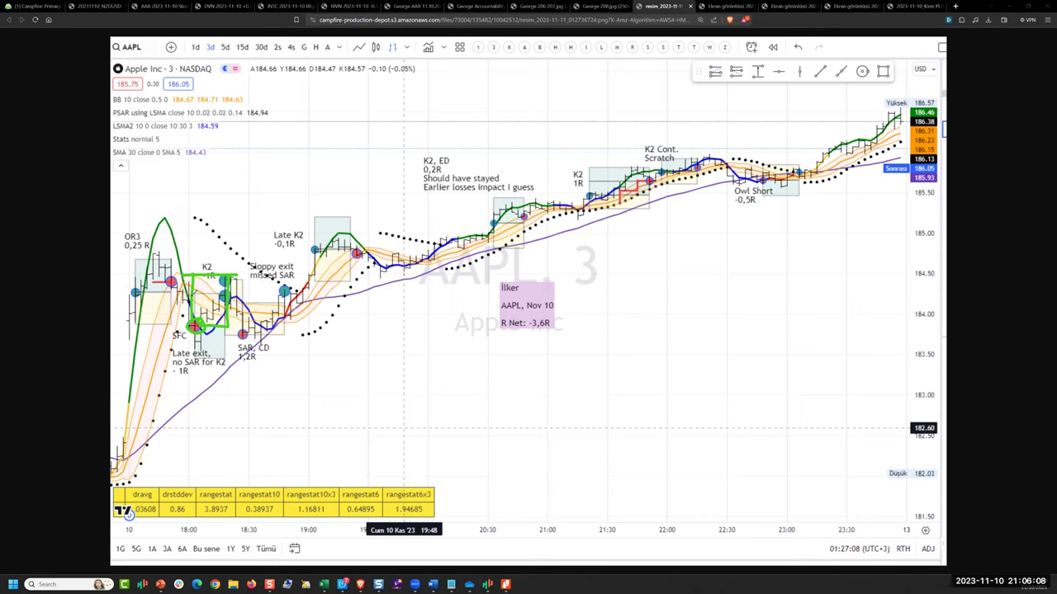
{"action": "left_click_drag", "start_coordinate": [194, 291], "coordinate": [225, 291]}
{"action": "mouse_move", "coordinate": [192, 365]}
{"action": "left_mouse_down"}
{"action": "mouse_move", "coordinate": [179, 369]}
{"action": "mouse_move", "coordinate": [191, 367]}
{"action": "left_mouse_up"}
{"action": "left_click_drag", "start_coordinate": [227, 273], "coordinate": [252, 246]}
{"action": "mouse_move", "coordinate": [235, 283]}
{"action": "left_mouse_down"}
{"action": "mouse_move", "coordinate": [245, 337]}
{"action": "mouse_move", "coordinate": [221, 338]}
{"action": "mouse_move", "coordinate": [231, 339]}
{"action": "mouse_move", "coordinate": [214, 323]}
{"action": "mouse_move", "coordinate": [217, 335]}
{"action": "left_mouse_up"}
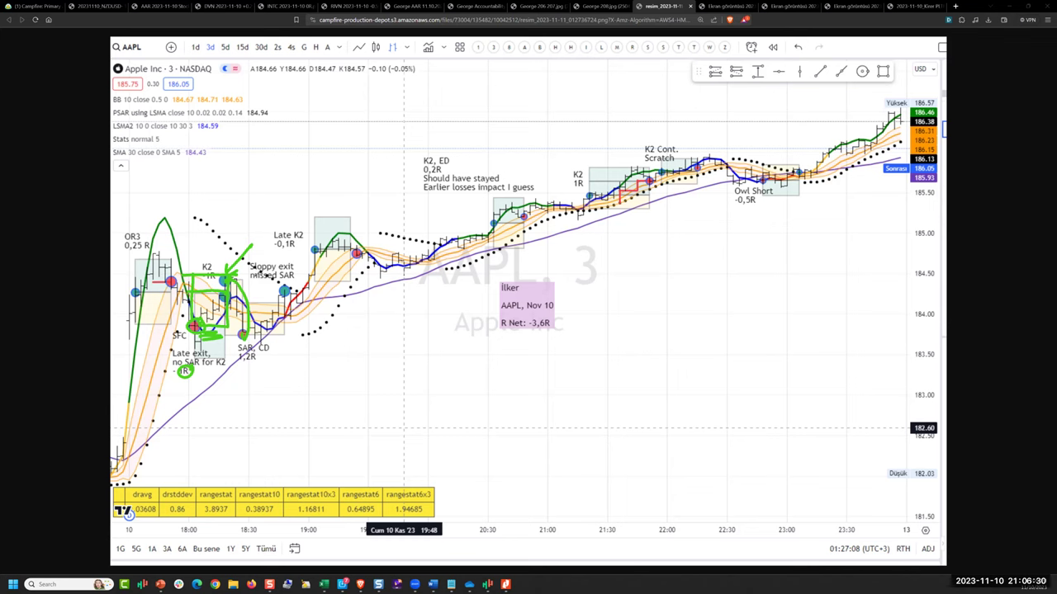
Add an upward arrow from the K2 point and a curve across the following consolidation, then clear all ink.
{"action": "mouse_move", "coordinate": [228, 271]}
{"action": "left_mouse_down"}
{"action": "mouse_move", "coordinate": [272, 225]}
{"action": "mouse_move", "coordinate": [250, 232]}
{"action": "left_mouse_up"}
{"action": "mouse_move", "coordinate": [246, 301]}
{"action": "left_mouse_down"}
{"action": "mouse_move", "coordinate": [248, 343]}
{"action": "mouse_move", "coordinate": [277, 316]}
{"action": "left_mouse_up"}
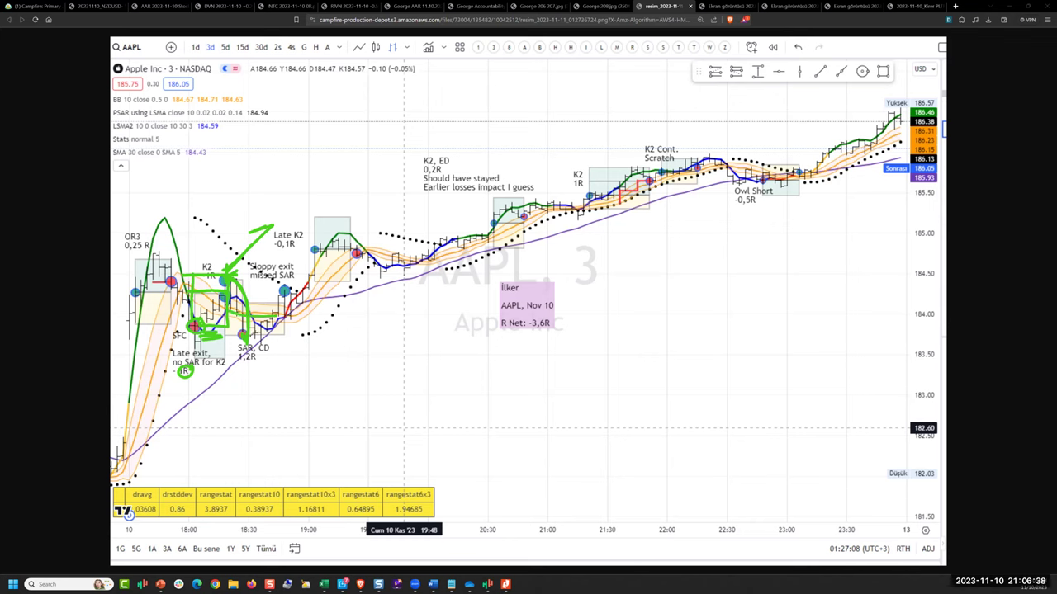
{"action": "left_click_drag", "start_coordinate": [227, 277], "coordinate": [234, 333]}
{"action": "key", "text": "Escape"}
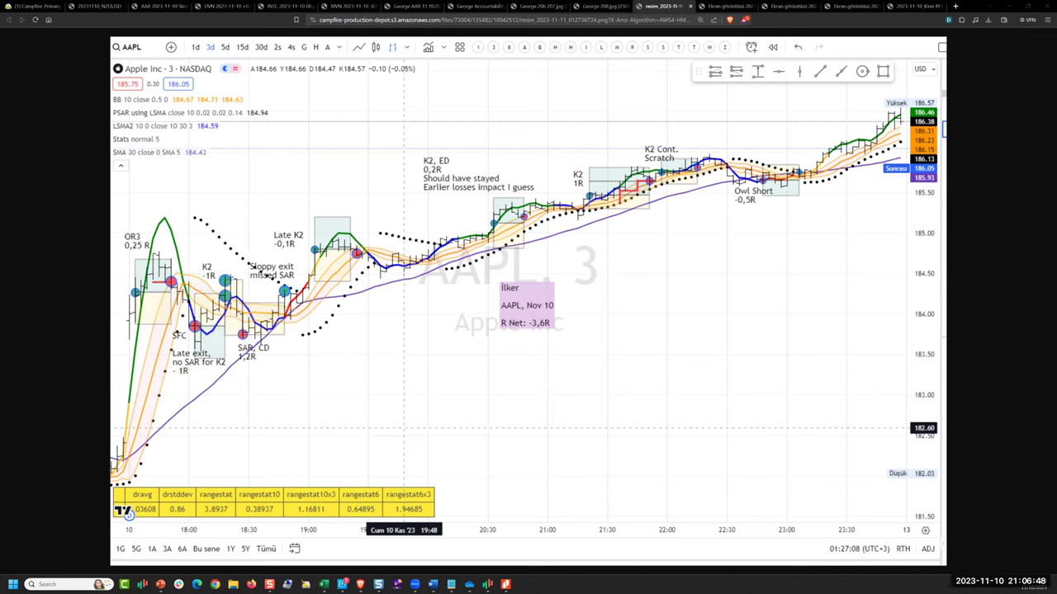
Circle the SAR, CD label, mark the SFC entry, and draw two downward arrows from the CD entry.
{"action": "mouse_move", "coordinate": [254, 328]}
{"action": "left_mouse_down"}
{"action": "mouse_move", "coordinate": [254, 363]}
{"action": "mouse_move", "coordinate": [276, 347]}
{"action": "left_mouse_up"}
{"action": "left_click_drag", "start_coordinate": [178, 307], "coordinate": [195, 340]}
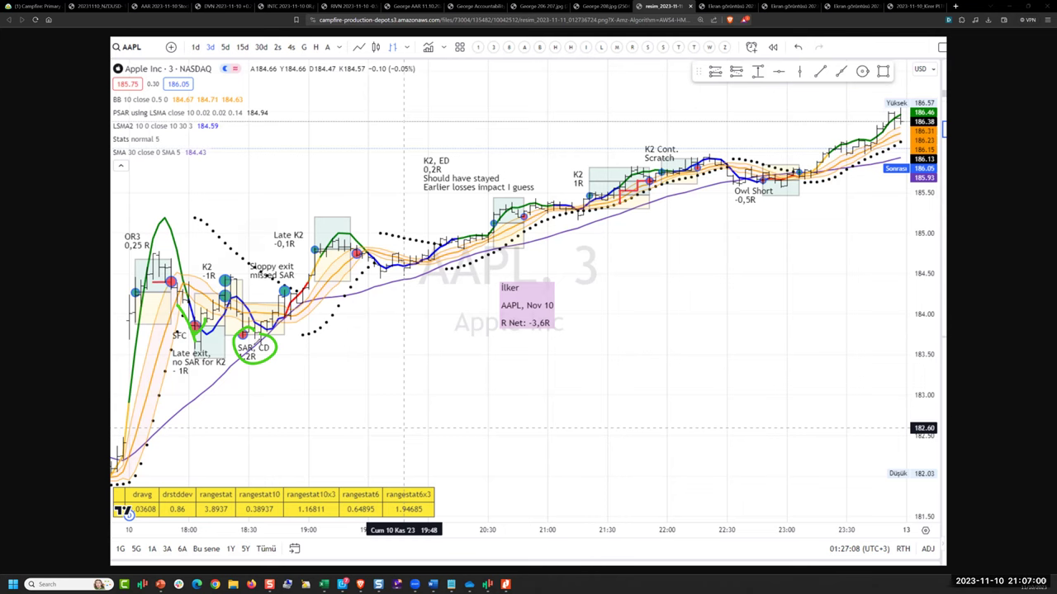
{"action": "mouse_move", "coordinate": [247, 338]}
{"action": "left_mouse_down"}
{"action": "mouse_move", "coordinate": [264, 413]}
{"action": "mouse_move", "coordinate": [271, 401]}
{"action": "left_mouse_up"}
{"action": "left_click_drag", "start_coordinate": [246, 337], "coordinate": [292, 424]}
Mark the rally after the CD trade with green arrows and circle the K2, ED and continuation entries.
{"action": "mouse_move", "coordinate": [258, 341]}
{"action": "left_mouse_down"}
{"action": "mouse_move", "coordinate": [296, 301]}
{"action": "mouse_move", "coordinate": [284, 281]}
{"action": "mouse_move", "coordinate": [353, 251]}
{"action": "mouse_move", "coordinate": [357, 261]}
{"action": "left_mouse_up"}
{"action": "left_click_drag", "start_coordinate": [437, 245], "coordinate": [426, 248]}
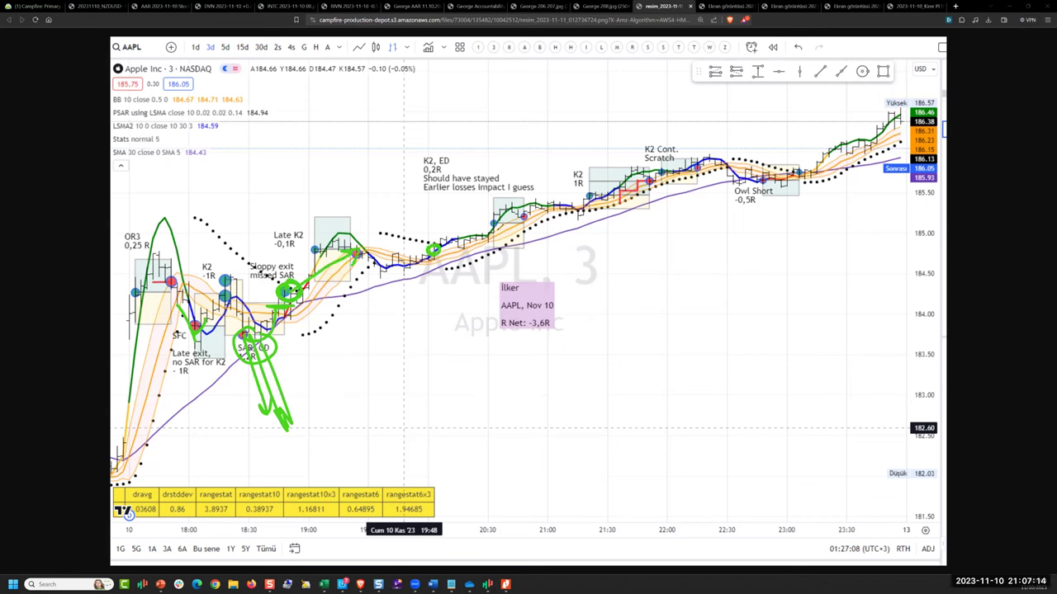
{"action": "left_click_drag", "start_coordinate": [496, 217], "coordinate": [496, 220]}
{"action": "left_click_drag", "start_coordinate": [434, 251], "coordinate": [528, 211]}
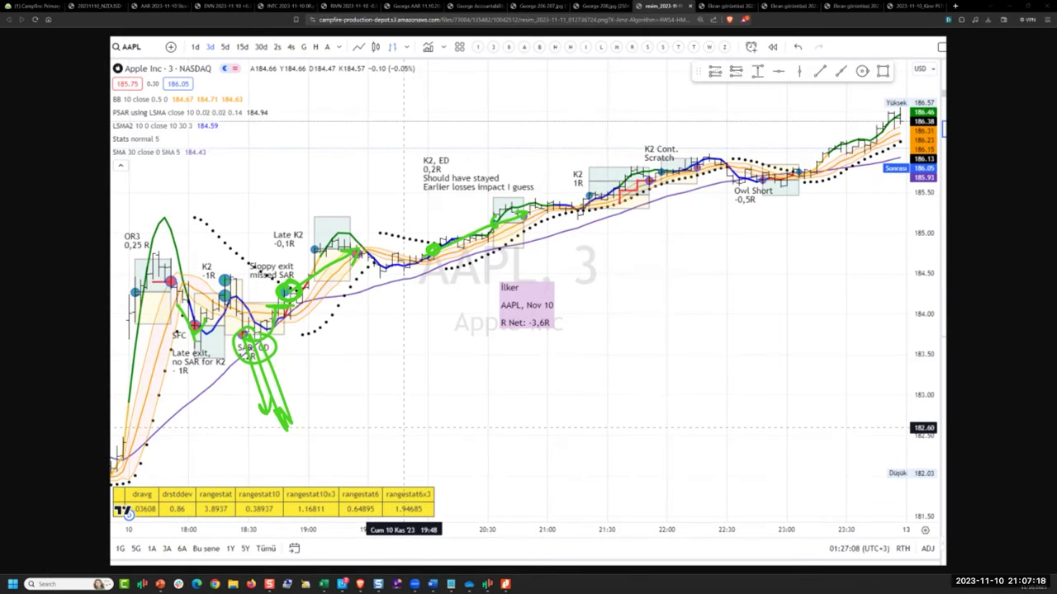
{"action": "mouse_move", "coordinate": [591, 201]}
{"action": "left_mouse_down"}
{"action": "mouse_move", "coordinate": [581, 208]}
{"action": "mouse_move", "coordinate": [664, 171]}
{"action": "left_mouse_up"}
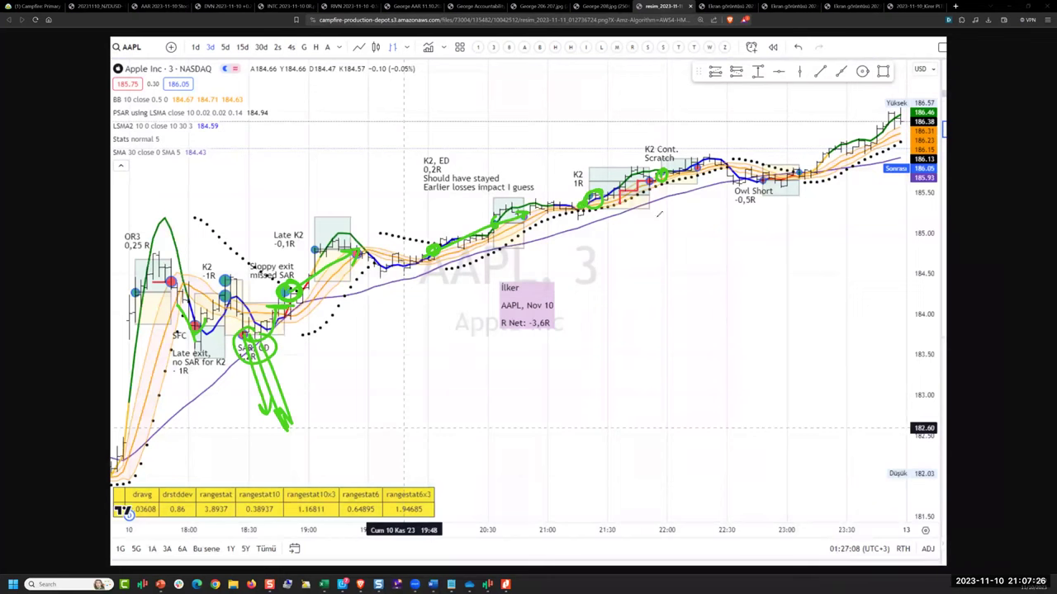
Repeatedly circle the Owl Short trade and draw green upward arrows and trend lines along the AAPL uptrend.
{"action": "left_click_drag", "start_coordinate": [353, 328], "coordinate": [718, 190]}
{"action": "mouse_move", "coordinate": [797, 162]}
{"action": "left_mouse_down"}
{"action": "mouse_move", "coordinate": [801, 173]}
{"action": "mouse_move", "coordinate": [733, 200]}
{"action": "left_mouse_up"}
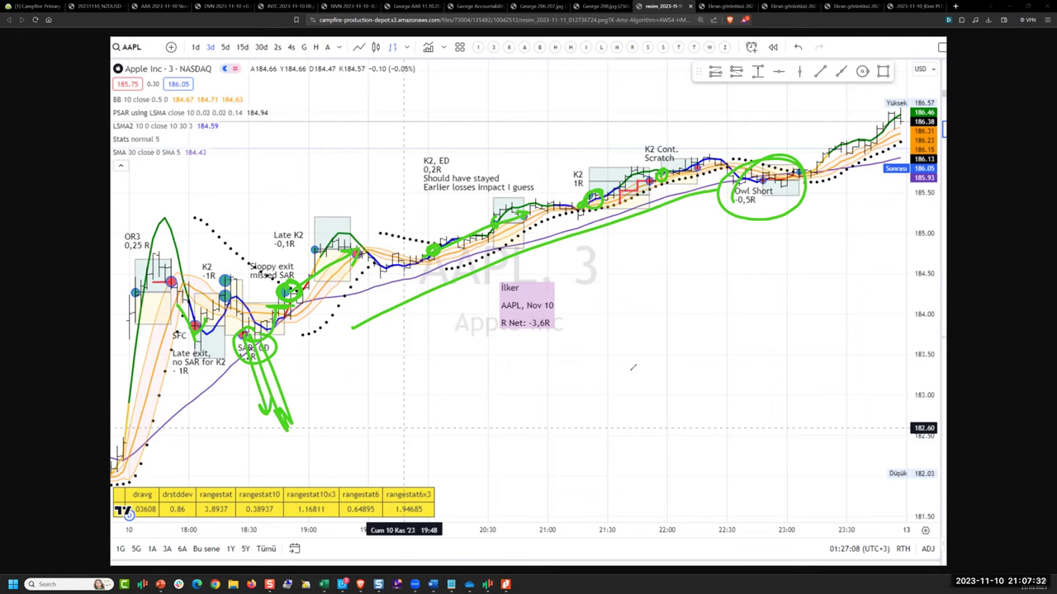
{"action": "mouse_move", "coordinate": [575, 437]}
{"action": "left_mouse_down"}
{"action": "mouse_move", "coordinate": [856, 196]}
{"action": "mouse_move", "coordinate": [847, 224]}
{"action": "left_mouse_up"}
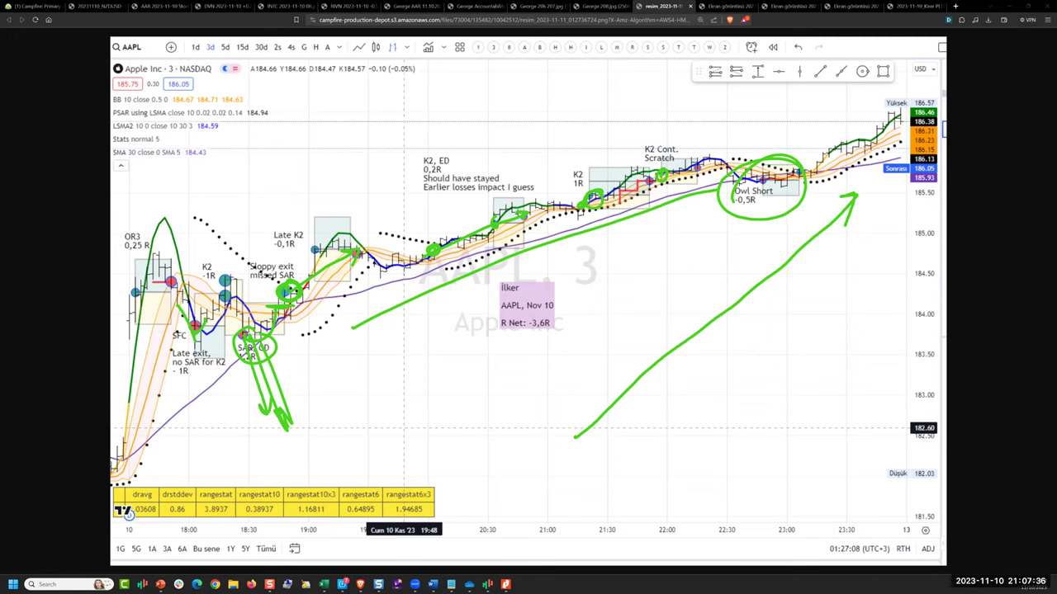
{"action": "mouse_move", "coordinate": [657, 408]}
{"action": "left_mouse_down"}
{"action": "mouse_move", "coordinate": [852, 248]}
{"action": "mouse_move", "coordinate": [835, 265]}
{"action": "left_mouse_up"}
{"action": "mouse_move", "coordinate": [712, 402]}
{"action": "left_mouse_down"}
{"action": "mouse_move", "coordinate": [855, 266]}
{"action": "mouse_move", "coordinate": [839, 286]}
{"action": "left_mouse_up"}
{"action": "mouse_move", "coordinate": [802, 165]}
{"action": "left_mouse_down"}
{"action": "mouse_move", "coordinate": [723, 204]}
{"action": "mouse_move", "coordinate": [799, 169]}
{"action": "mouse_move", "coordinate": [730, 161]}
{"action": "mouse_move", "coordinate": [720, 223]}
{"action": "left_mouse_up"}
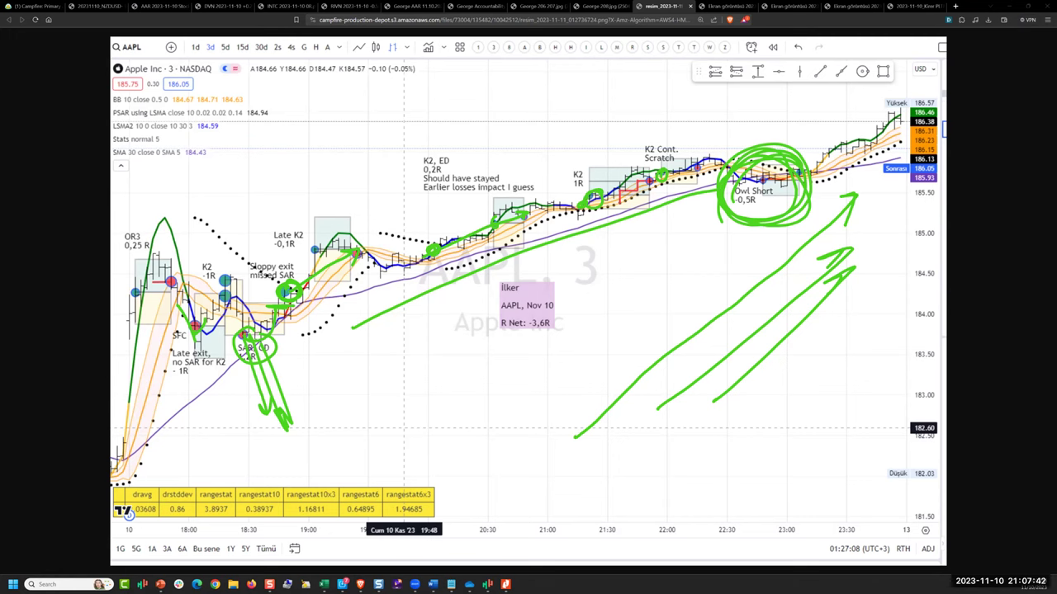
{"action": "mouse_move", "coordinate": [262, 353]}
{"action": "left_mouse_down"}
{"action": "mouse_move", "coordinate": [344, 301]}
{"action": "mouse_move", "coordinate": [715, 193]}
{"action": "mouse_move", "coordinate": [893, 114]}
{"action": "mouse_move", "coordinate": [887, 137]}
{"action": "left_mouse_up"}
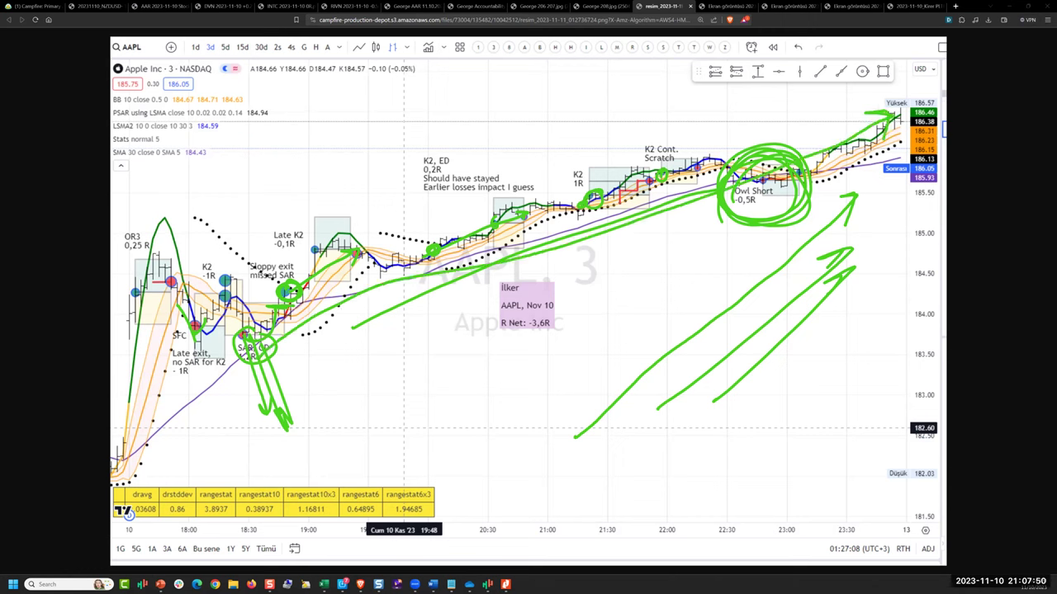
Circle the point where the Owl Short box ends, extend the uptrend arrow past the last AAPL bars, and clear all ink.
{"action": "mouse_move", "coordinate": [799, 160]}
{"action": "left_mouse_down"}
{"action": "mouse_move", "coordinate": [810, 167]}
{"action": "mouse_move", "coordinate": [795, 179]}
{"action": "left_mouse_up"}
{"action": "left_click_drag", "start_coordinate": [888, 121], "coordinate": [918, 106]}
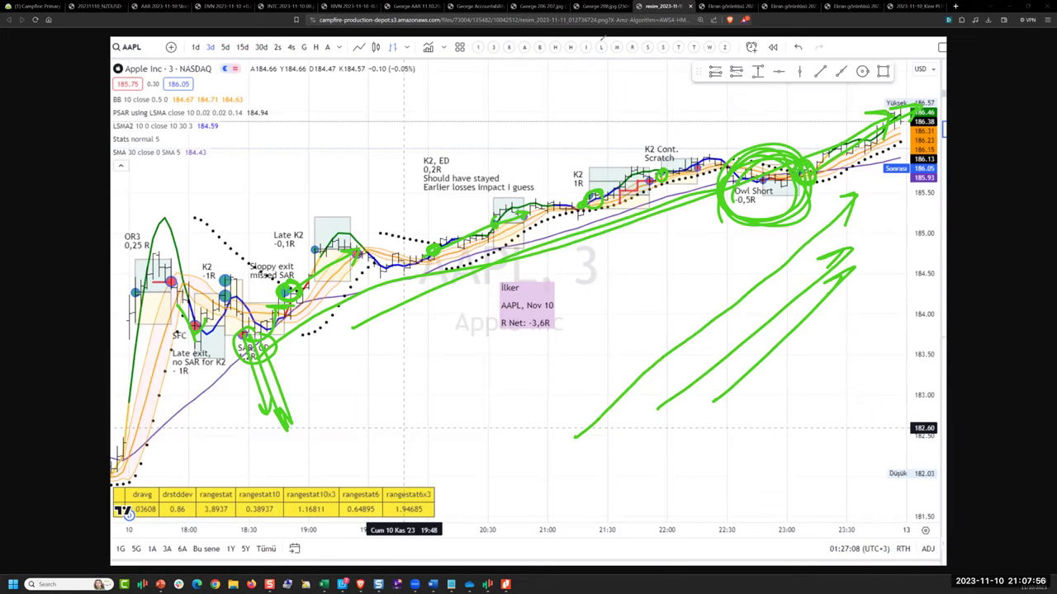
{"action": "key", "text": "Escape"}
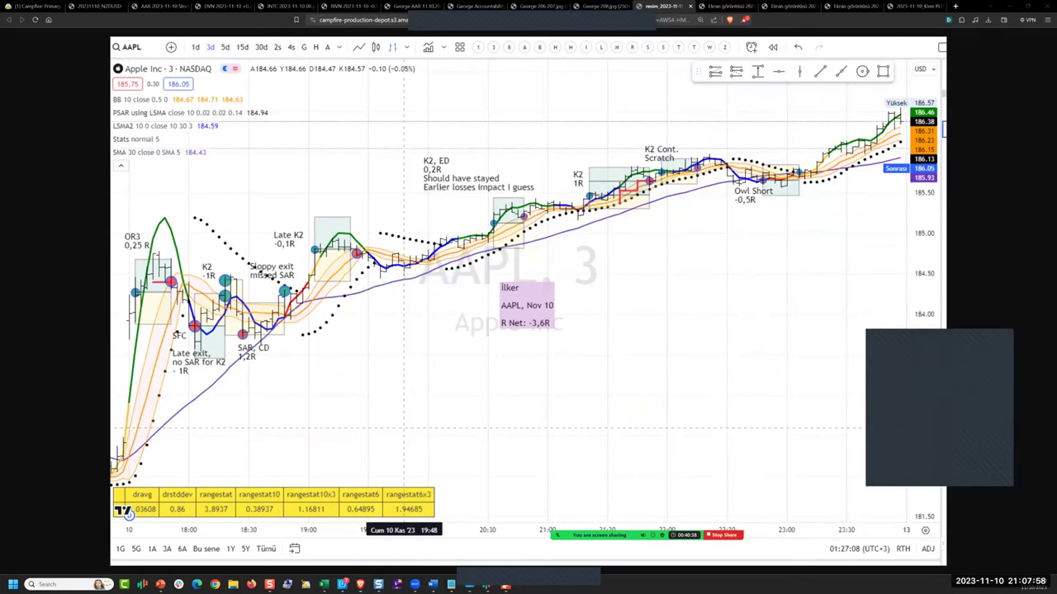
Bring up the AMZN chart and mark the OR3 Short and SAR trade with green strokes up the opening rally.
{"action": "key", "text": "ctrl+Tab"}
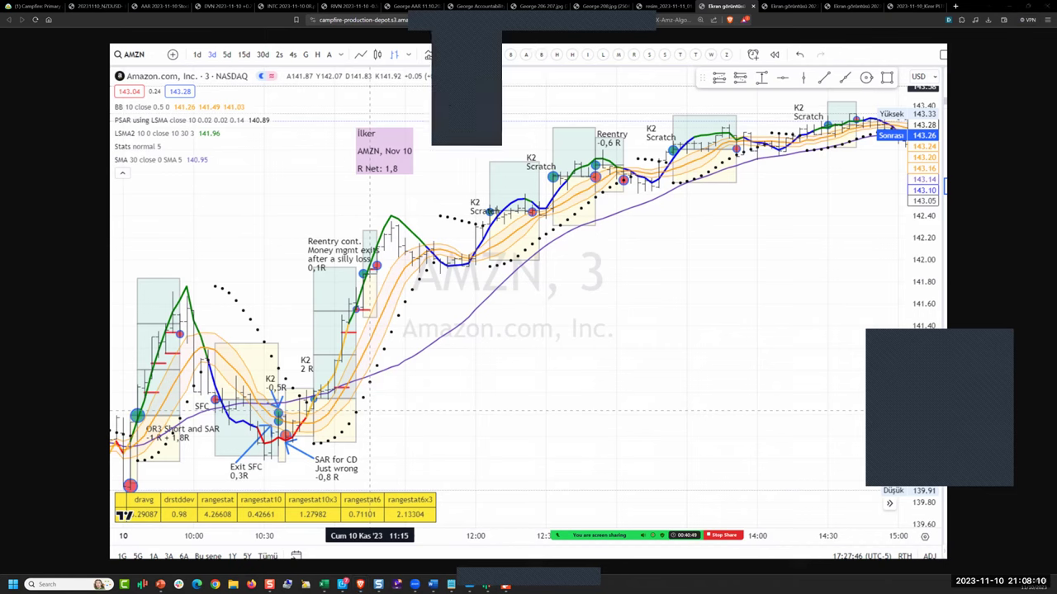
{"action": "mouse_move", "coordinate": [123, 423]}
{"action": "left_mouse_down"}
{"action": "mouse_move", "coordinate": [117, 477]}
{"action": "mouse_move", "coordinate": [129, 491]}
{"action": "mouse_move", "coordinate": [175, 323]}
{"action": "left_mouse_up"}
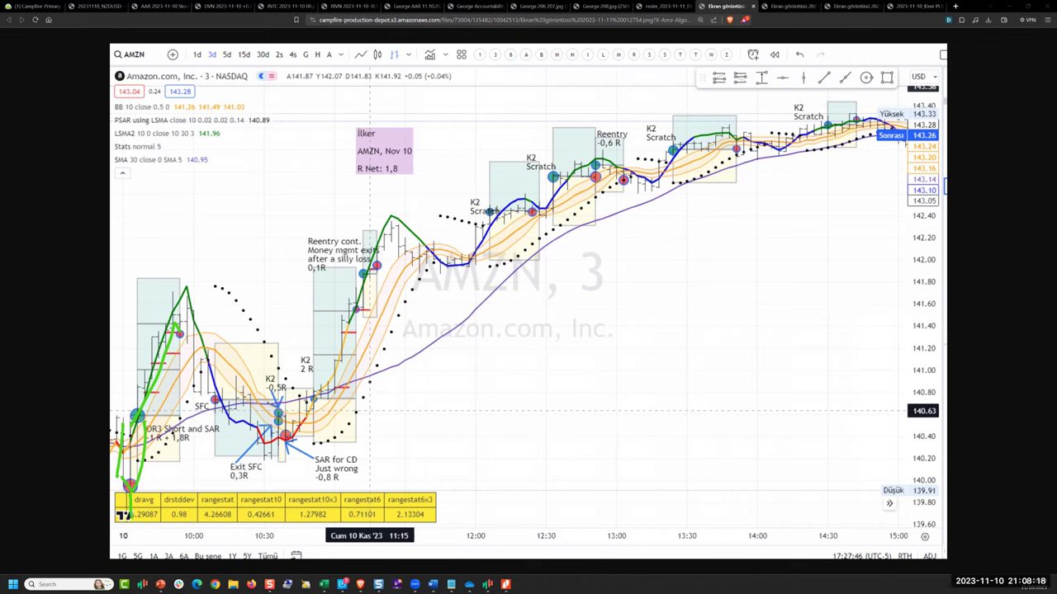
{"action": "mouse_move", "coordinate": [134, 523]}
{"action": "left_mouse_down"}
{"action": "mouse_move", "coordinate": [142, 450]}
{"action": "mouse_move", "coordinate": [169, 425]}
{"action": "left_mouse_up"}
{"action": "mouse_move", "coordinate": [137, 410]}
{"action": "left_mouse_down"}
{"action": "mouse_move", "coordinate": [174, 283]}
{"action": "mouse_move", "coordinate": [183, 333]}
{"action": "left_mouse_up"}
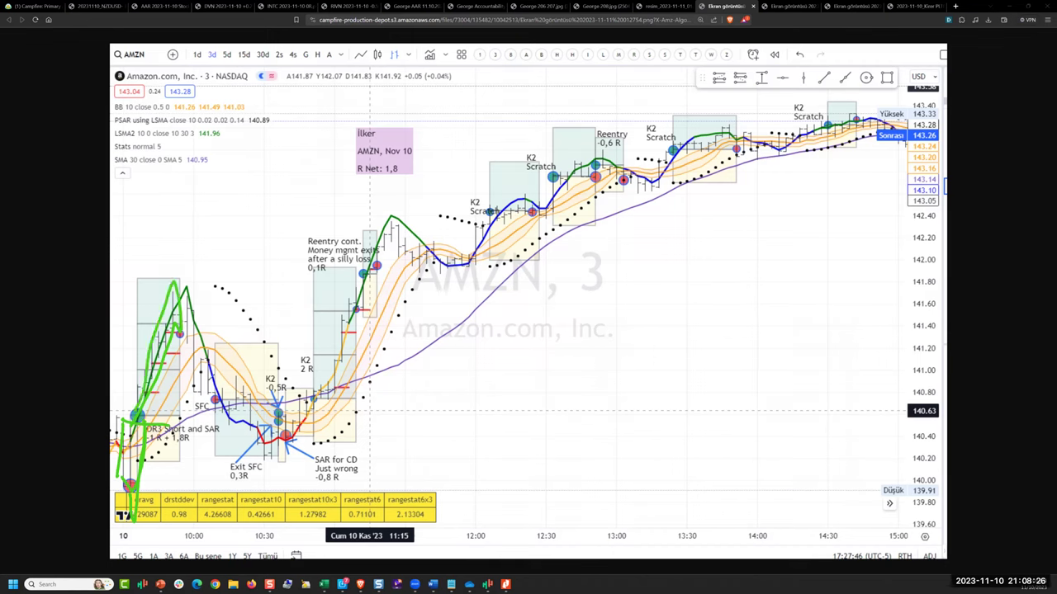
Mark the SFC entry and the decline after it, and draw strokes and a horizontal line at the SAR for CD entry.
{"action": "left_click_drag", "start_coordinate": [212, 401], "coordinate": [217, 400]}
{"action": "mouse_move", "coordinate": [205, 363]}
{"action": "left_mouse_down"}
{"action": "mouse_move", "coordinate": [212, 394]}
{"action": "mouse_move", "coordinate": [246, 442]}
{"action": "mouse_move", "coordinate": [294, 430]}
{"action": "left_mouse_up"}
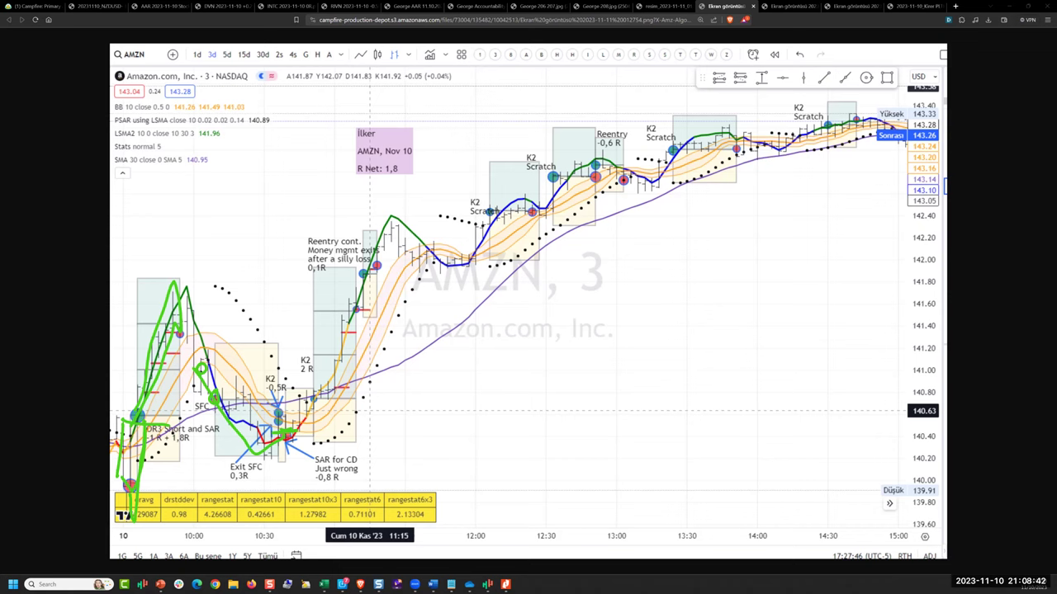
{"action": "left_click_drag", "start_coordinate": [281, 393], "coordinate": [289, 425]}
{"action": "left_click_drag", "start_coordinate": [284, 410], "coordinate": [285, 421]}
{"action": "left_click_drag", "start_coordinate": [280, 442], "coordinate": [341, 437]}
Trace the 2 R K2 rally, circle the reentry note, and mark the pullback up to the first K2 Scratch entry.
{"action": "mouse_move", "coordinate": [327, 388]}
{"action": "left_mouse_down"}
{"action": "mouse_move", "coordinate": [329, 403]}
{"action": "mouse_move", "coordinate": [312, 392]}
{"action": "mouse_move", "coordinate": [341, 302]}
{"action": "mouse_move", "coordinate": [362, 314]}
{"action": "left_mouse_up"}
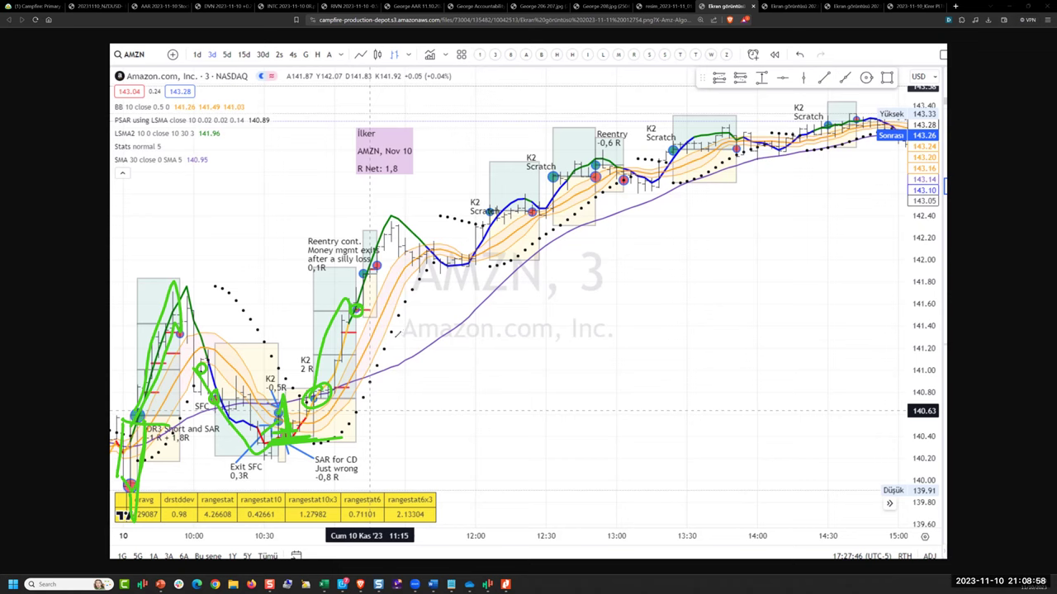
{"action": "mouse_move", "coordinate": [365, 271]}
{"action": "left_mouse_down"}
{"action": "mouse_move", "coordinate": [362, 281]}
{"action": "mouse_move", "coordinate": [381, 262]}
{"action": "mouse_move", "coordinate": [360, 266]}
{"action": "mouse_move", "coordinate": [327, 224]}
{"action": "left_mouse_up"}
{"action": "mouse_move", "coordinate": [386, 308]}
{"action": "left_mouse_down"}
{"action": "mouse_move", "coordinate": [366, 285]}
{"action": "mouse_move", "coordinate": [362, 298]}
{"action": "mouse_move", "coordinate": [390, 216]}
{"action": "mouse_move", "coordinate": [407, 250]}
{"action": "mouse_move", "coordinate": [481, 223]}
{"action": "left_mouse_up"}
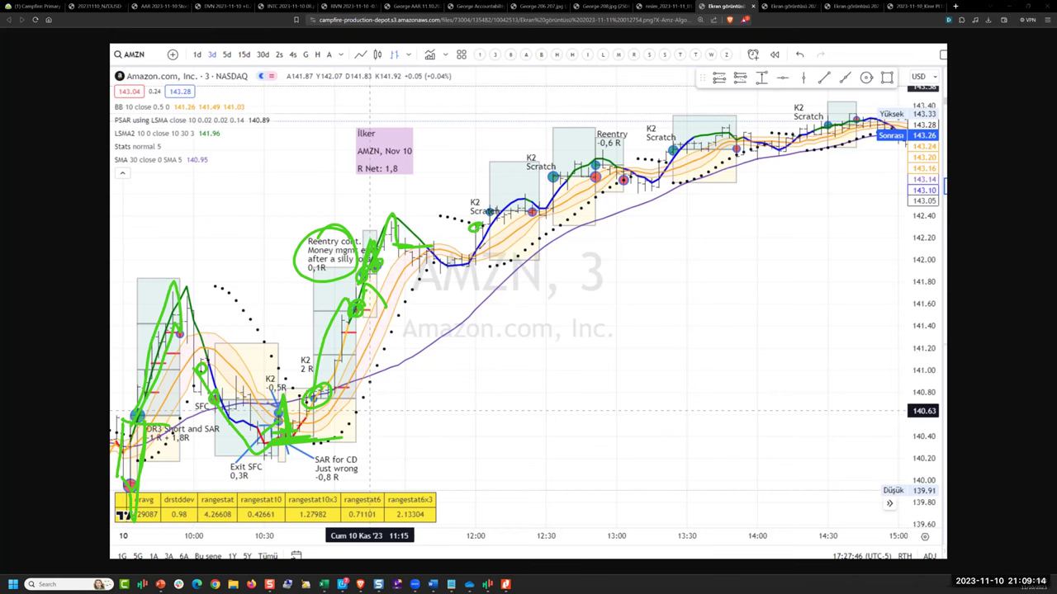
Draw horizontal lines at the low and entry levels of the first K2 Scratch, add an X between them, and mark the next K2 entry.
{"action": "left_click_drag", "start_coordinate": [469, 261], "coordinate": [597, 270]}
{"action": "left_click_drag", "start_coordinate": [490, 210], "coordinate": [618, 206]}
{"action": "mouse_move", "coordinate": [546, 224]}
{"action": "left_mouse_down"}
{"action": "mouse_move", "coordinate": [568, 266]}
{"action": "mouse_move", "coordinate": [571, 231]}
{"action": "left_mouse_up"}
{"action": "left_click_drag", "start_coordinate": [543, 247], "coordinate": [583, 259]}
{"action": "left_click_drag", "start_coordinate": [563, 195], "coordinate": [548, 203]}
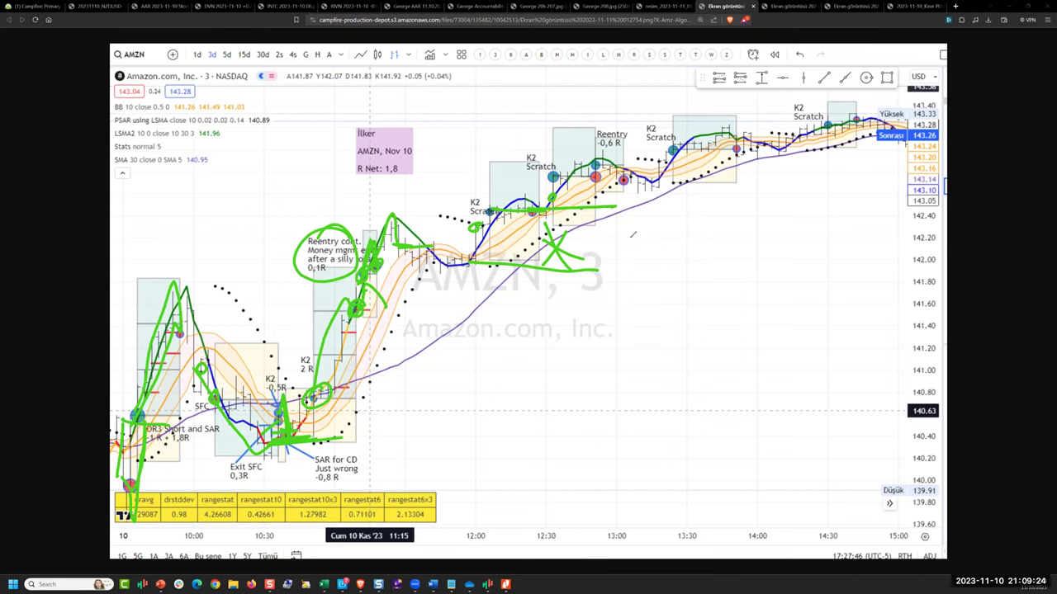
Box the afternoon K2 Scratch trades, underline the AMZN net R result, and clear all ink.
{"action": "mouse_move", "coordinate": [624, 124]}
{"action": "left_mouse_down"}
{"action": "mouse_move", "coordinate": [618, 182]}
{"action": "mouse_move", "coordinate": [860, 178]}
{"action": "mouse_move", "coordinate": [637, 125]}
{"action": "mouse_move", "coordinate": [622, 129]}
{"action": "mouse_move", "coordinate": [622, 181]}
{"action": "left_mouse_up"}
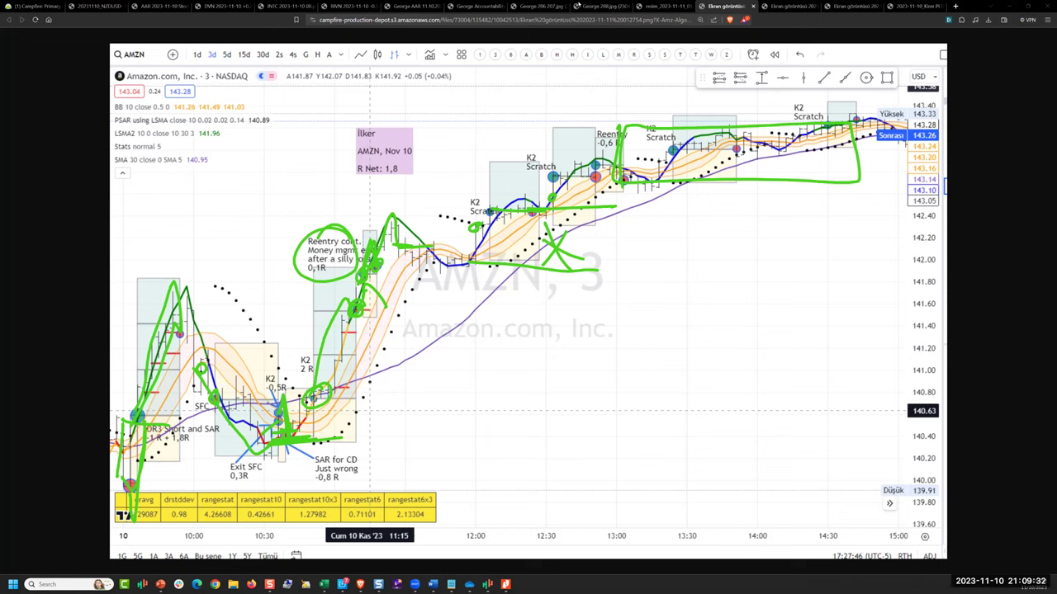
{"action": "left_click_drag", "start_coordinate": [368, 181], "coordinate": [408, 180]}
{"action": "key", "text": "Escape"}
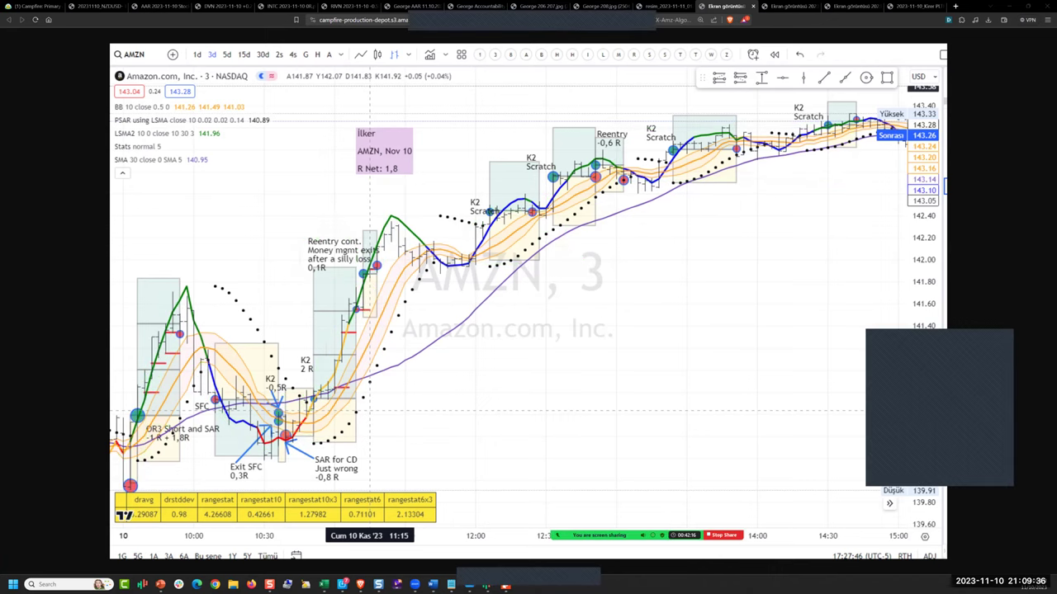
Bring up the EWW chart, box the opening bars with an upward arrow, and mark the K2 Long and following K2 entries.
{"action": "key", "text": "ctrl+Tab"}
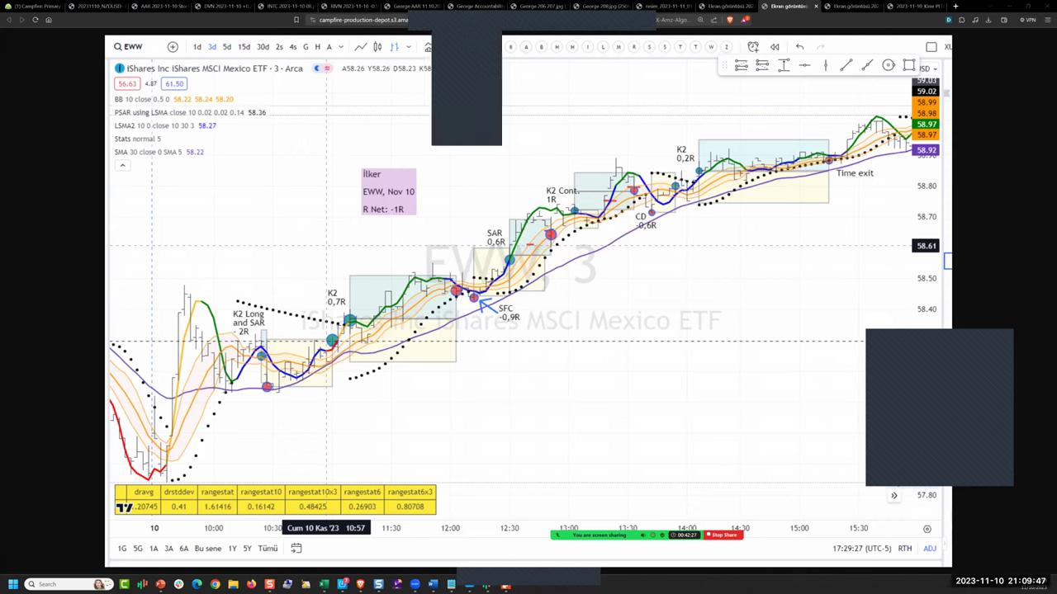
{"action": "mouse_move", "coordinate": [164, 433]}
{"action": "left_mouse_down"}
{"action": "mouse_move", "coordinate": [165, 467]}
{"action": "mouse_move", "coordinate": [190, 432]}
{"action": "mouse_move", "coordinate": [162, 431]}
{"action": "mouse_move", "coordinate": [195, 284]}
{"action": "mouse_move", "coordinate": [183, 292]}
{"action": "mouse_move", "coordinate": [206, 294]}
{"action": "left_mouse_up"}
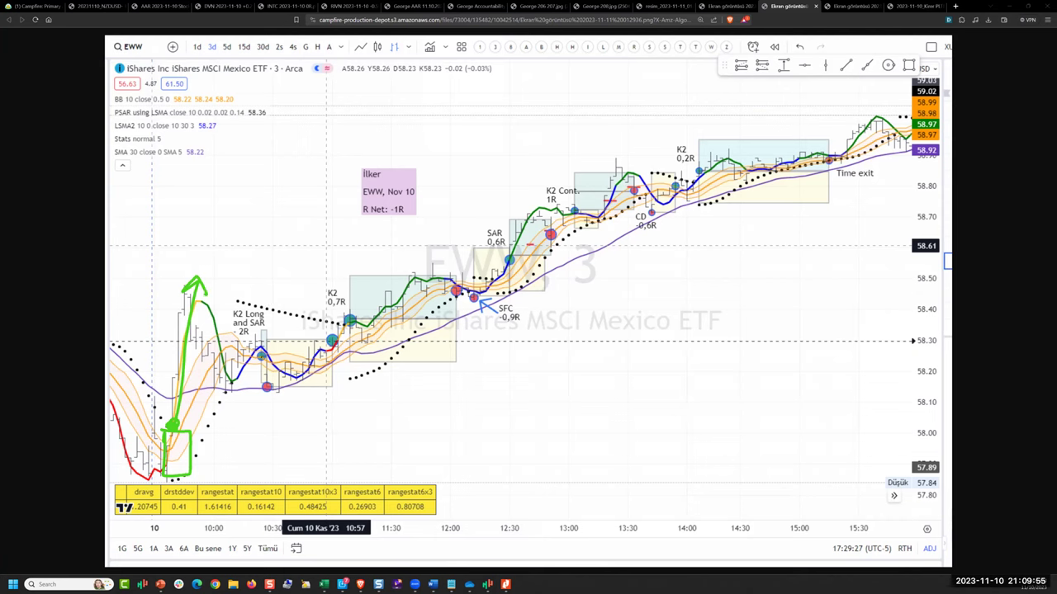
{"action": "mouse_move", "coordinate": [257, 347]}
{"action": "left_mouse_down"}
{"action": "mouse_move", "coordinate": [248, 350]}
{"action": "mouse_move", "coordinate": [259, 350]}
{"action": "mouse_move", "coordinate": [283, 305]}
{"action": "mouse_move", "coordinate": [265, 383]}
{"action": "mouse_move", "coordinate": [326, 393]}
{"action": "left_mouse_up"}
{"action": "mouse_move", "coordinate": [340, 332]}
{"action": "left_mouse_down"}
{"action": "mouse_move", "coordinate": [327, 350]}
{"action": "mouse_move", "coordinate": [345, 335]}
{"action": "left_mouse_up"}
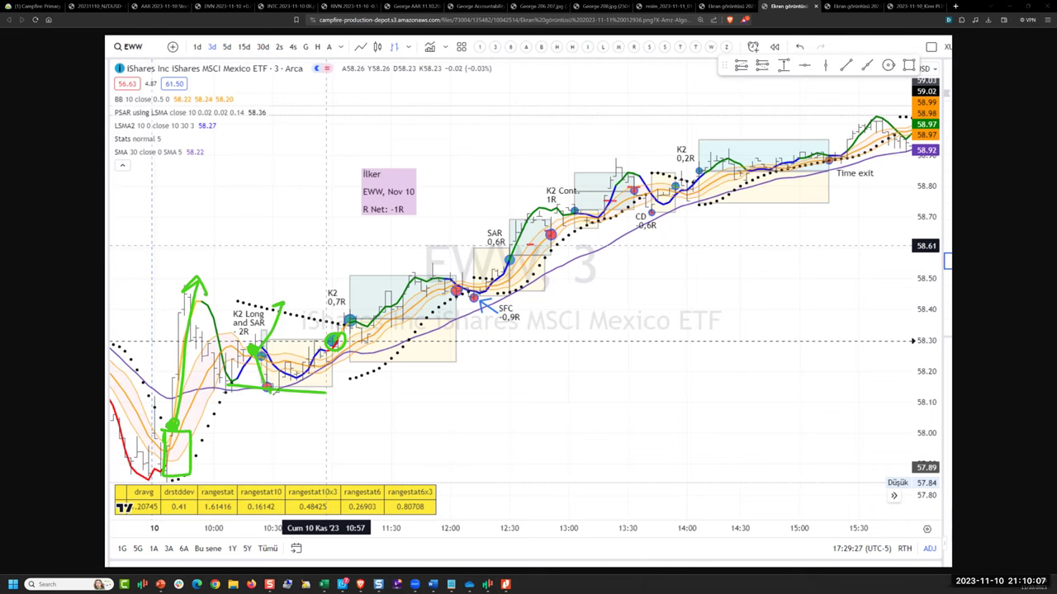
Draw a downward arrow from the first SAR entry and horizontal lines across the consolidation beside it.
{"action": "left_click_drag", "start_coordinate": [268, 389], "coordinate": [293, 472]}
{"action": "mouse_move", "coordinate": [286, 460]}
{"action": "left_mouse_down"}
{"action": "mouse_move", "coordinate": [293, 472]}
{"action": "mouse_move", "coordinate": [297, 458]}
{"action": "left_mouse_up"}
{"action": "left_click_drag", "start_coordinate": [277, 389], "coordinate": [335, 390]}
{"action": "mouse_move", "coordinate": [291, 364]}
{"action": "left_mouse_down"}
{"action": "mouse_move", "coordinate": [273, 386]}
{"action": "mouse_move", "coordinate": [332, 357]}
{"action": "left_mouse_up"}
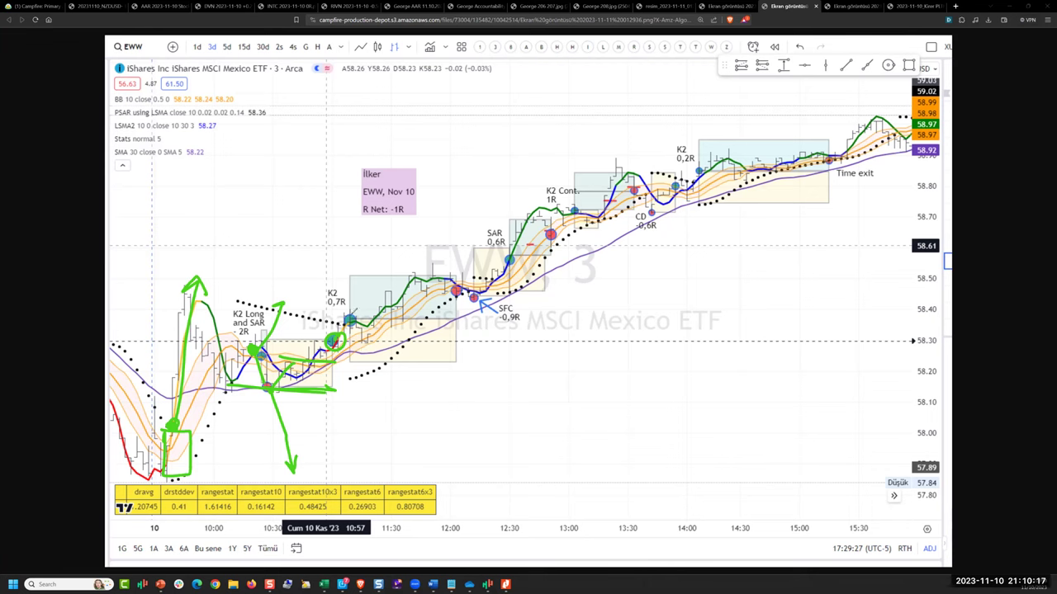
Circle the 0,7R K2 entry, draw a trend line to its exit, mark the SFC area, and clear all ink.
{"action": "mouse_move", "coordinate": [351, 313]}
{"action": "left_mouse_down"}
{"action": "mouse_move", "coordinate": [334, 327]}
{"action": "mouse_move", "coordinate": [515, 255]}
{"action": "left_mouse_up"}
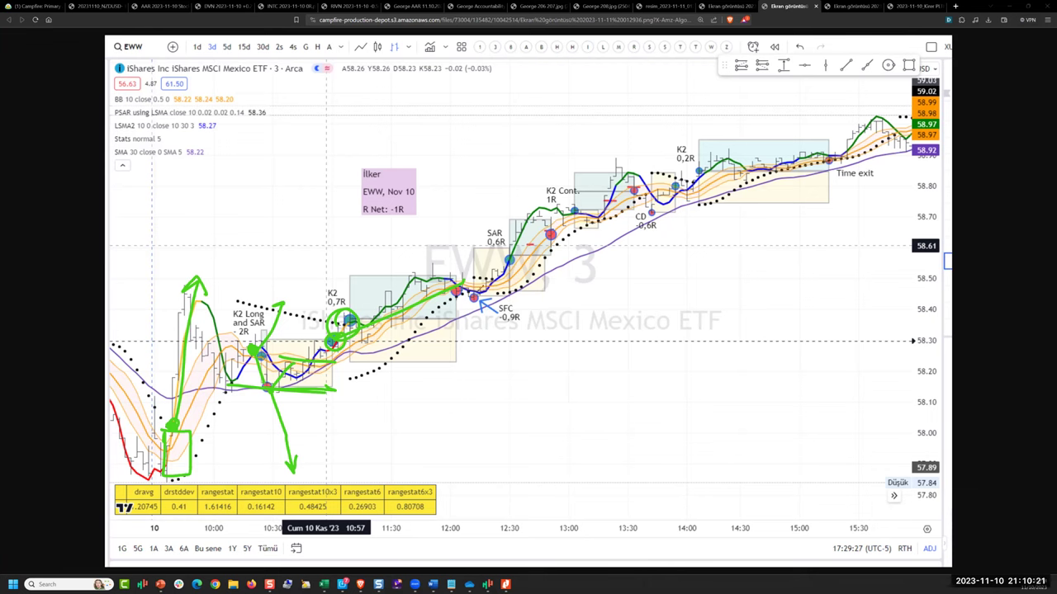
{"action": "mouse_move", "coordinate": [493, 290]}
{"action": "left_mouse_down"}
{"action": "mouse_move", "coordinate": [508, 330]}
{"action": "mouse_move", "coordinate": [495, 289]}
{"action": "left_mouse_up"}
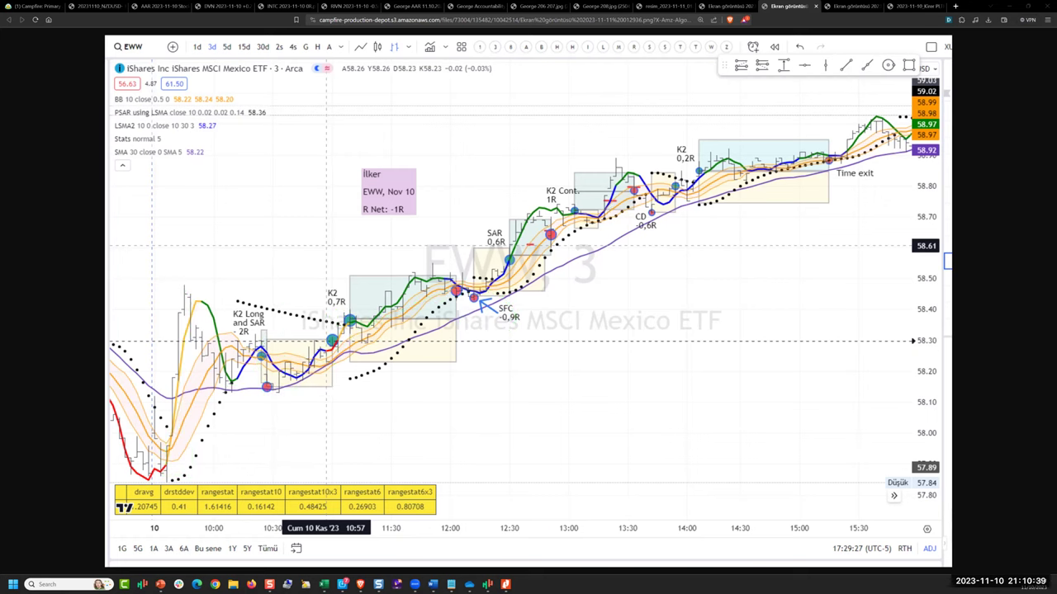
Bring up the TSLA chart, circle the missed short and its note, and mark the SSC trade and its reentry point.
{"action": "key", "text": "ctrl+Tab"}
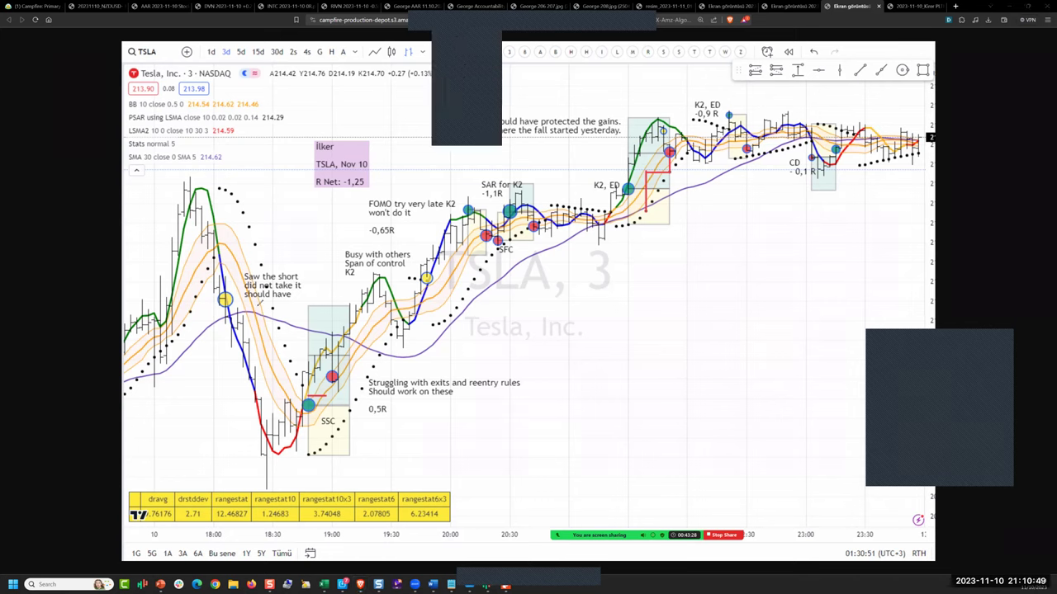
{"action": "mouse_move", "coordinate": [234, 285]}
{"action": "left_mouse_down"}
{"action": "mouse_move", "coordinate": [303, 273]}
{"action": "mouse_move", "coordinate": [245, 330]}
{"action": "left_mouse_up"}
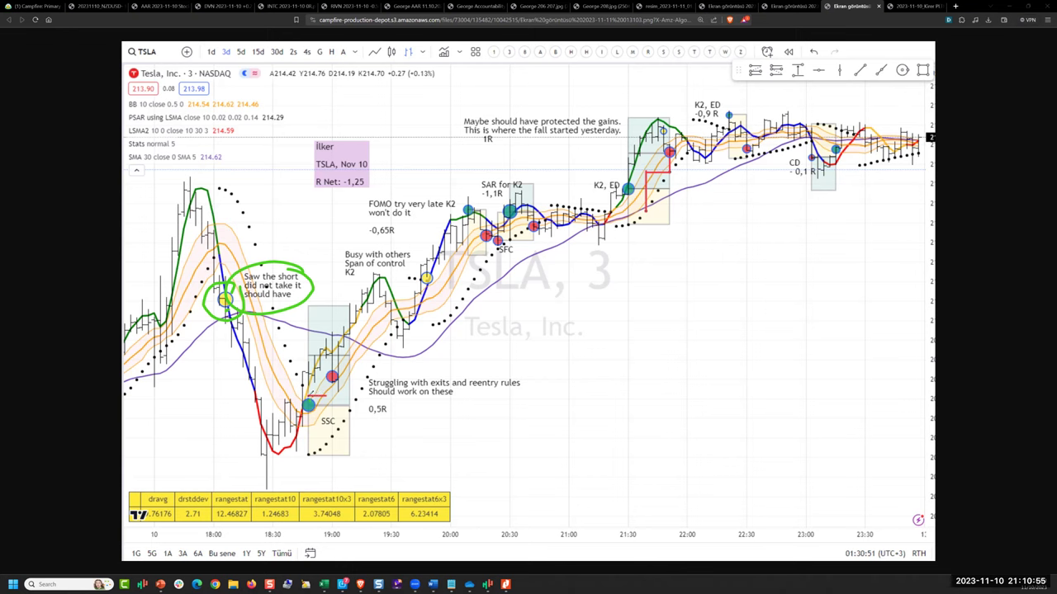
{"action": "mouse_move", "coordinate": [307, 401]}
{"action": "left_mouse_down"}
{"action": "mouse_move", "coordinate": [334, 374]}
{"action": "mouse_move", "coordinate": [356, 375]}
{"action": "mouse_move", "coordinate": [336, 402]}
{"action": "left_mouse_up"}
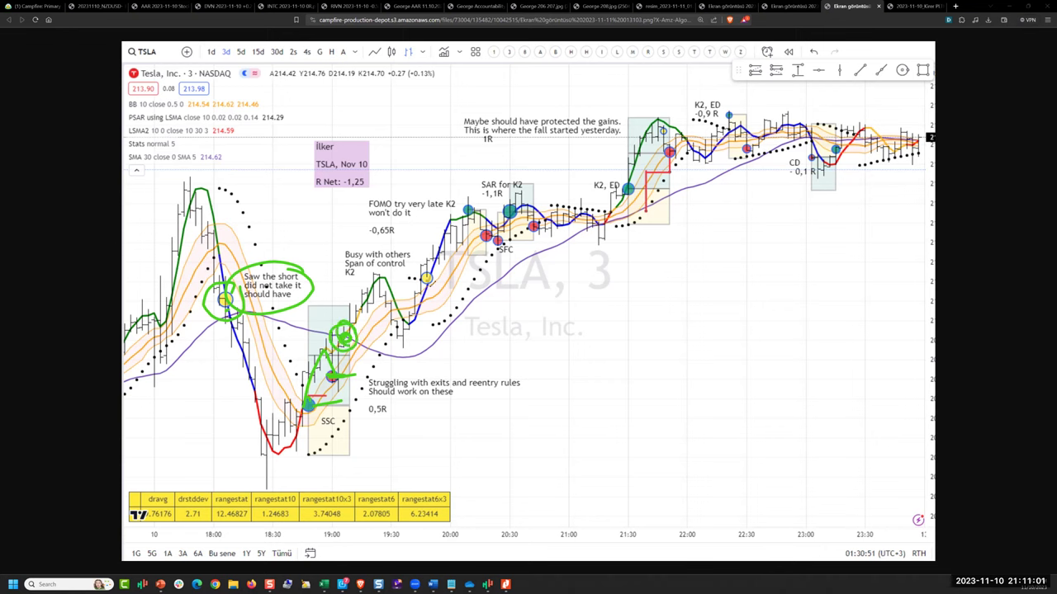
Mark the missed K2 and the 1R K2, ED entries with upward trend lines, and switch to the PLTR chart.
{"action": "mouse_move", "coordinate": [428, 279]}
{"action": "left_mouse_down"}
{"action": "mouse_move", "coordinate": [424, 290]}
{"action": "mouse_move", "coordinate": [481, 222]}
{"action": "left_mouse_up"}
{"action": "mouse_move", "coordinate": [621, 188]}
{"action": "left_mouse_down"}
{"action": "mouse_move", "coordinate": [616, 206]}
{"action": "mouse_move", "coordinate": [686, 147]}
{"action": "left_mouse_up"}
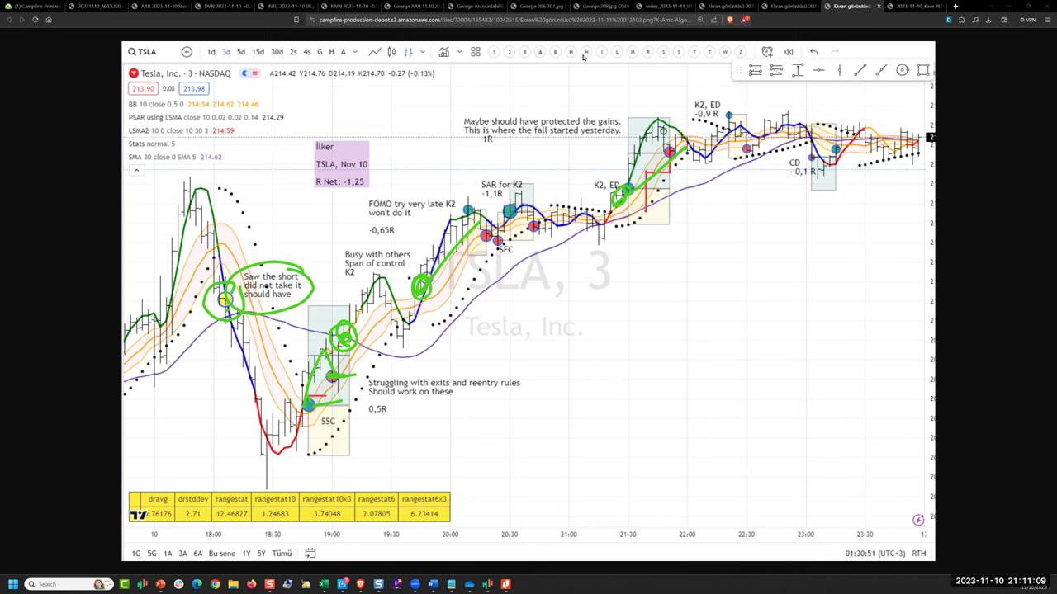
{"action": "key", "text": "ctrl+Tab"}
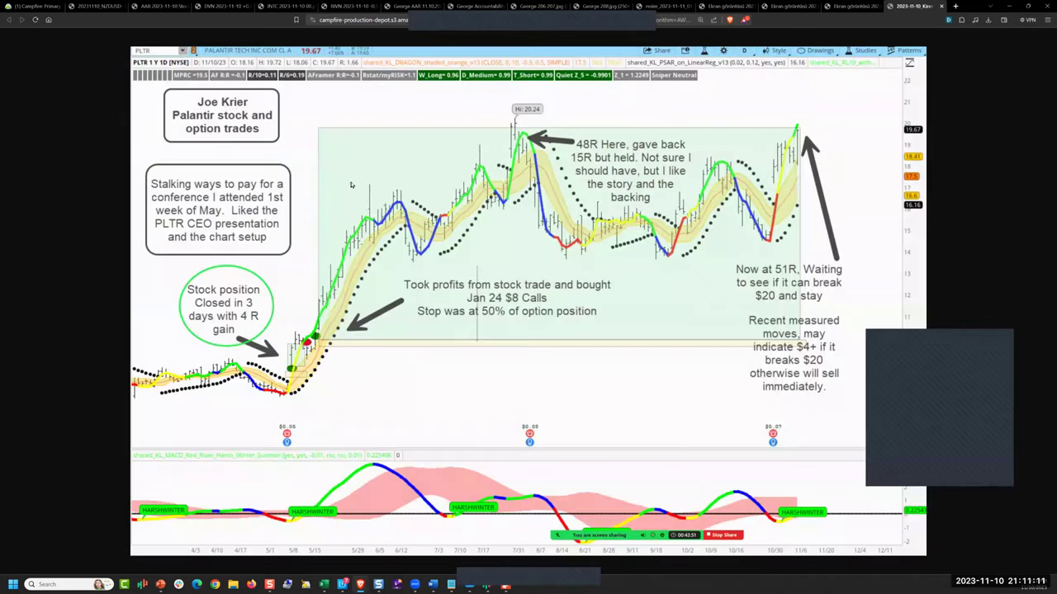
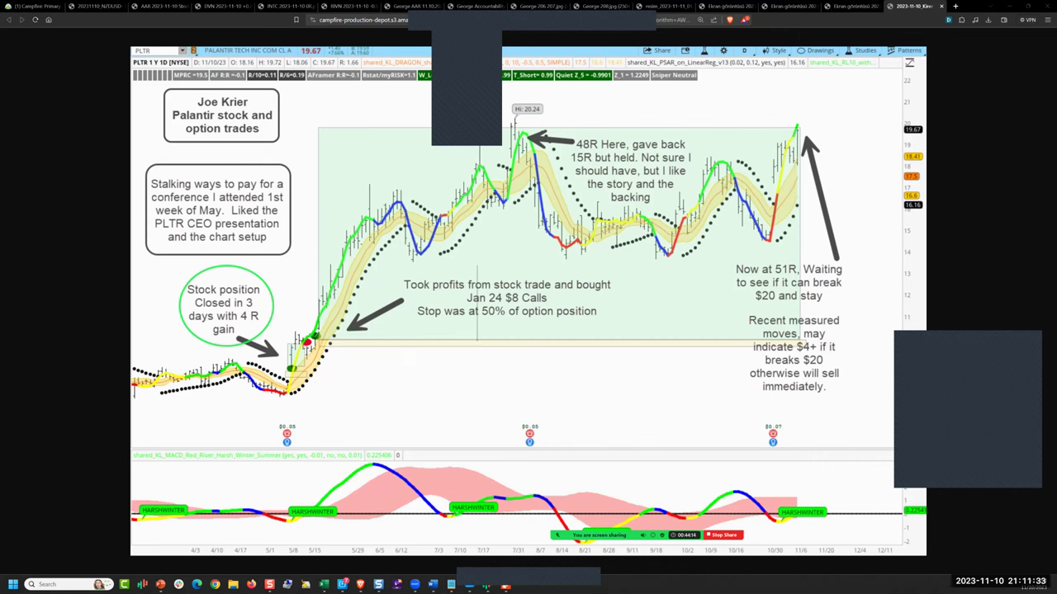
Circle the PLTR stock trade and the Jan 24 $8 Calls note, and draw an arrow to the 48R high labelled +48.
{"action": "mouse_move", "coordinate": [312, 333]}
{"action": "left_mouse_down"}
{"action": "mouse_move", "coordinate": [291, 331]}
{"action": "mouse_move", "coordinate": [275, 381]}
{"action": "mouse_move", "coordinate": [312, 374]}
{"action": "mouse_move", "coordinate": [310, 347]}
{"action": "left_mouse_up"}
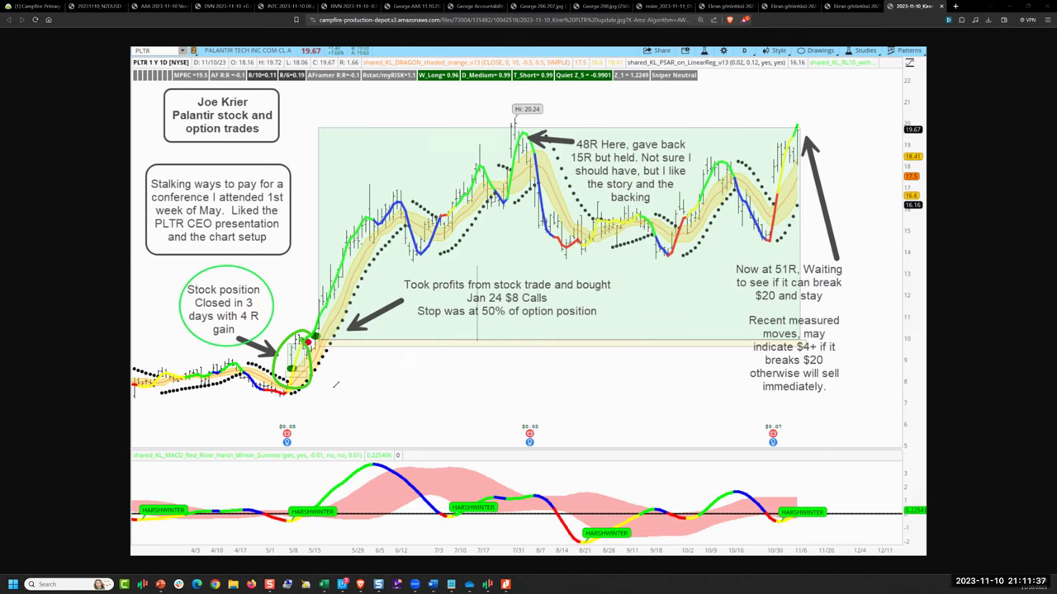
{"action": "mouse_move", "coordinate": [626, 282]}
{"action": "left_mouse_down"}
{"action": "mouse_move", "coordinate": [534, 265]}
{"action": "mouse_move", "coordinate": [471, 356]}
{"action": "mouse_move", "coordinate": [595, 276]}
{"action": "mouse_move", "coordinate": [495, 265]}
{"action": "left_mouse_up"}
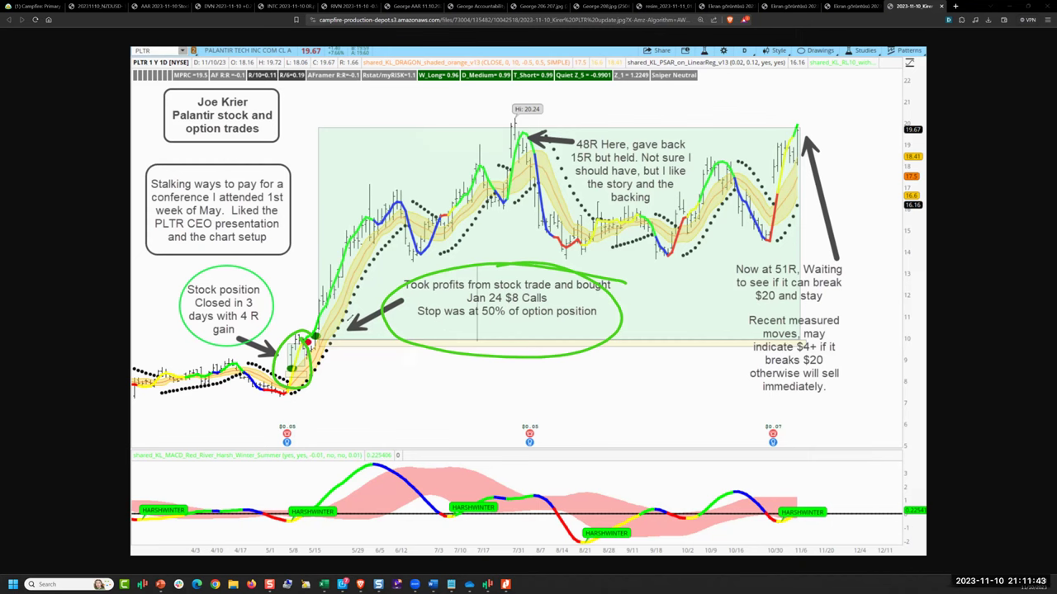
{"action": "mouse_move", "coordinate": [324, 327]}
{"action": "left_mouse_down"}
{"action": "mouse_move", "coordinate": [485, 193]}
{"action": "mouse_move", "coordinate": [518, 142]}
{"action": "mouse_move", "coordinate": [533, 142]}
{"action": "mouse_move", "coordinate": [547, 162]}
{"action": "left_mouse_up"}
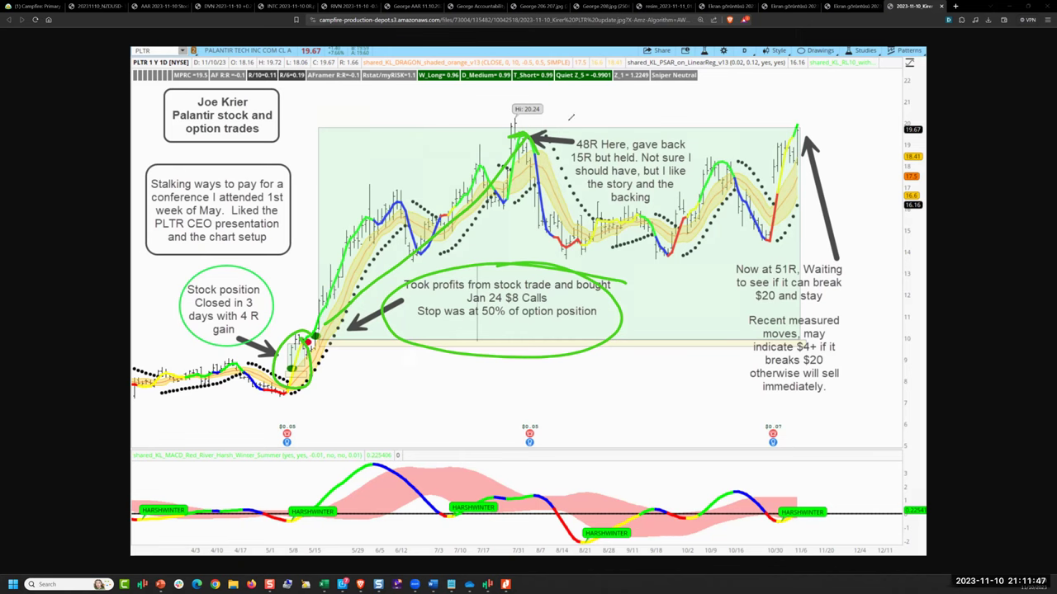
{"action": "left_click_drag", "start_coordinate": [571, 108], "coordinate": [574, 117]}
{"action": "left_click_drag", "start_coordinate": [583, 110], "coordinate": [591, 123]}
{"action": "mouse_move", "coordinate": [608, 108]}
{"action": "left_mouse_down"}
{"action": "mouse_move", "coordinate": [600, 115]}
{"action": "mouse_move", "coordinate": [611, 122]}
{"action": "left_mouse_up"}
Trace the two PLTR rallies from the May entry and late June, and draw a vertical line separating them in mid-June.
{"action": "mouse_move", "coordinate": [307, 328]}
{"action": "left_mouse_down"}
{"action": "mouse_move", "coordinate": [396, 191]}
{"action": "mouse_move", "coordinate": [404, 232]}
{"action": "left_mouse_up"}
{"action": "left_click_drag", "start_coordinate": [325, 327], "coordinate": [388, 326]}
{"action": "left_click_drag", "start_coordinate": [415, 134], "coordinate": [414, 340]}
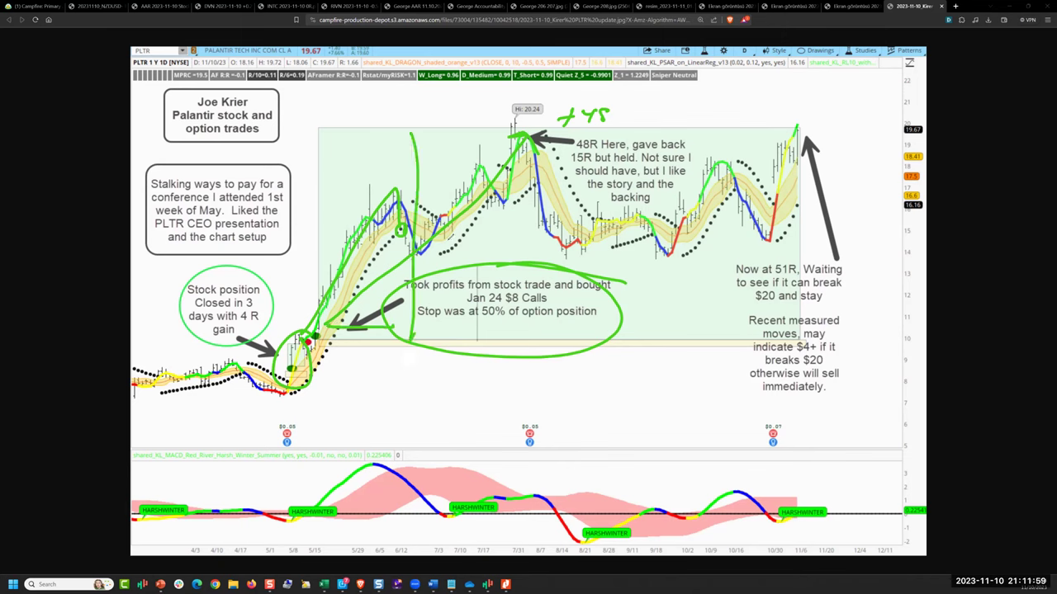
{"action": "mouse_move", "coordinate": [450, 211]}
{"action": "left_mouse_down"}
{"action": "mouse_move", "coordinate": [489, 172]}
{"action": "mouse_move", "coordinate": [500, 198]}
{"action": "left_mouse_up"}
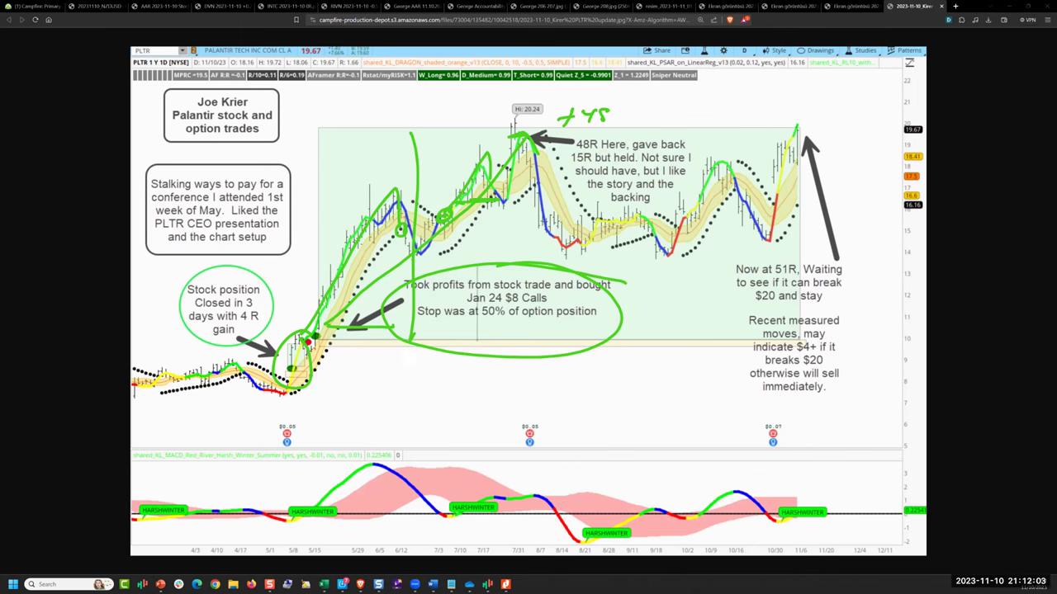
Box and shade the sideways consolidation on the PLTR chart between mid-August and the end of October.
{"action": "mouse_move", "coordinate": [578, 177]}
{"action": "left_mouse_down"}
{"action": "mouse_move", "coordinate": [613, 216]}
{"action": "mouse_move", "coordinate": [759, 201]}
{"action": "left_mouse_up"}
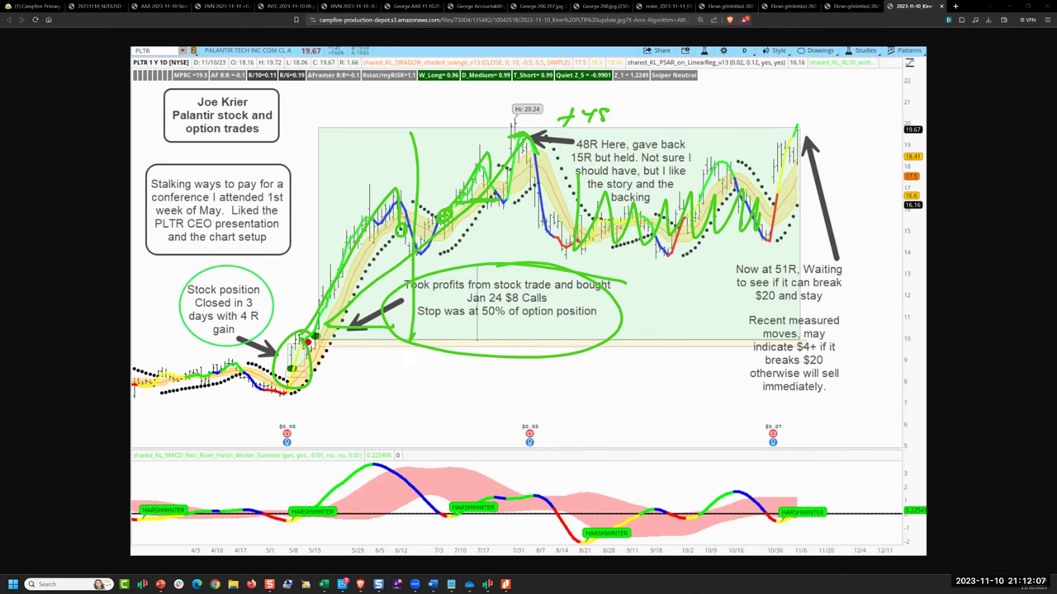
{"action": "mouse_move", "coordinate": [566, 163]}
{"action": "left_mouse_down"}
{"action": "mouse_move", "coordinate": [774, 174]}
{"action": "mouse_move", "coordinate": [589, 248]}
{"action": "mouse_move", "coordinate": [578, 169]}
{"action": "mouse_move", "coordinate": [641, 231]}
{"action": "mouse_move", "coordinate": [686, 177]}
{"action": "mouse_move", "coordinate": [764, 198]}
{"action": "left_mouse_up"}
{"action": "mouse_move", "coordinate": [617, 238]}
{"action": "left_mouse_down"}
{"action": "mouse_move", "coordinate": [745, 239]}
{"action": "mouse_move", "coordinate": [685, 191]}
{"action": "mouse_move", "coordinate": [648, 187]}
{"action": "left_mouse_up"}
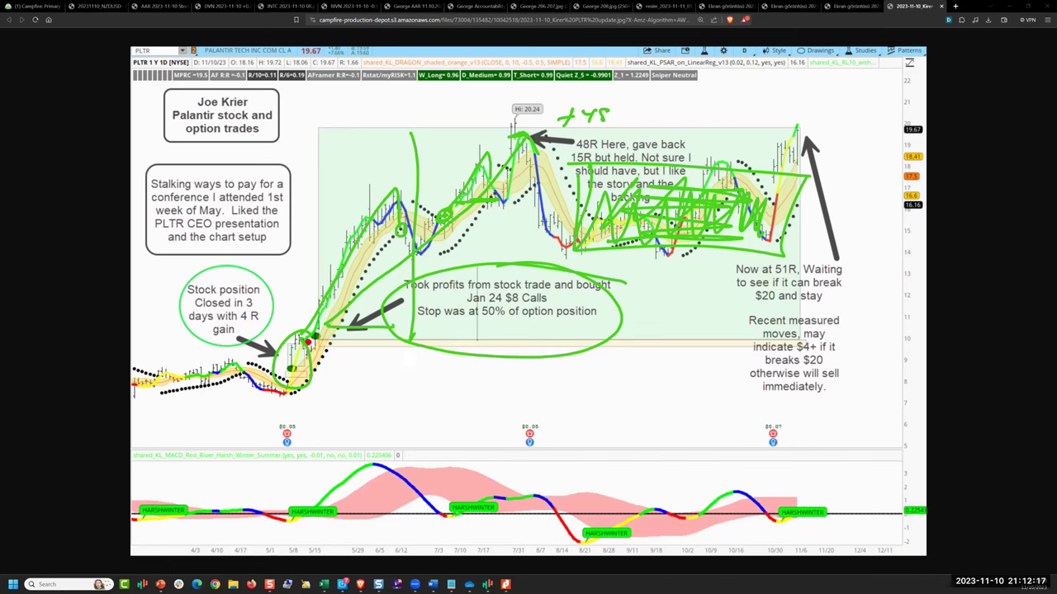
Circle the latest PLTR price and the 20.24 high, and draw an upward arrow projecting the breakout beyond $20.
{"action": "left_click_drag", "start_coordinate": [790, 137], "coordinate": [793, 122]}
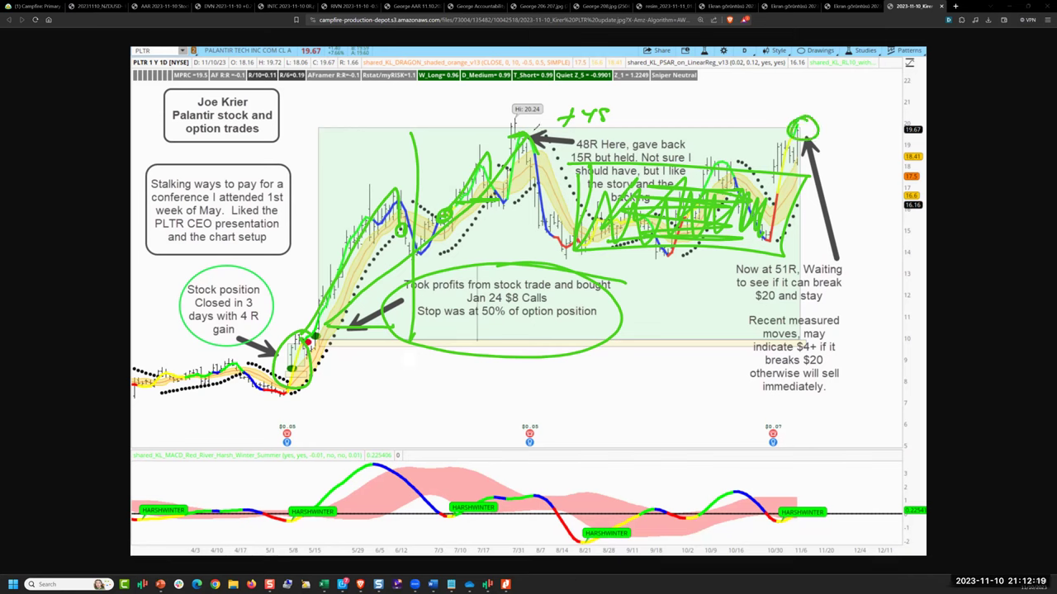
{"action": "mouse_move", "coordinate": [538, 125]}
{"action": "left_mouse_down"}
{"action": "mouse_move", "coordinate": [502, 147]}
{"action": "mouse_move", "coordinate": [528, 115]}
{"action": "left_mouse_up"}
{"action": "mouse_move", "coordinate": [808, 132]}
{"action": "left_mouse_down"}
{"action": "mouse_move", "coordinate": [860, 76]}
{"action": "mouse_move", "coordinate": [865, 100]}
{"action": "left_mouse_up"}
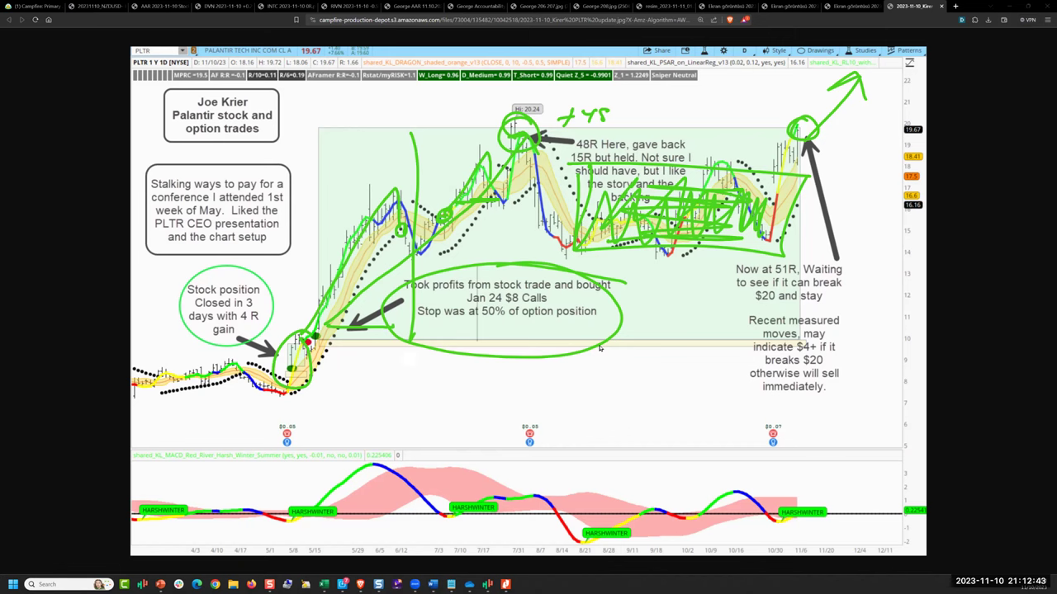
Switch to the Tortoise weekend report in Nitro Pro and mark the breakout above October's high and the 450 target on SPY RLFF Daily.
{"action": "left_click", "coordinate": [505, 585]}
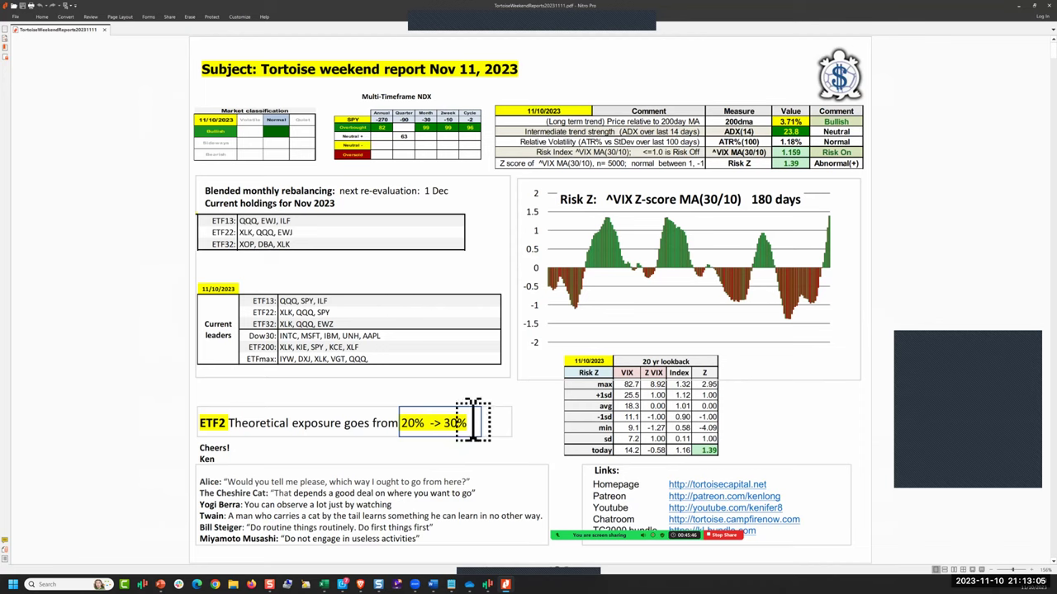
{"action": "scroll", "coordinate": [514, 468], "scroll_direction": "down", "scroll_amount": 1}
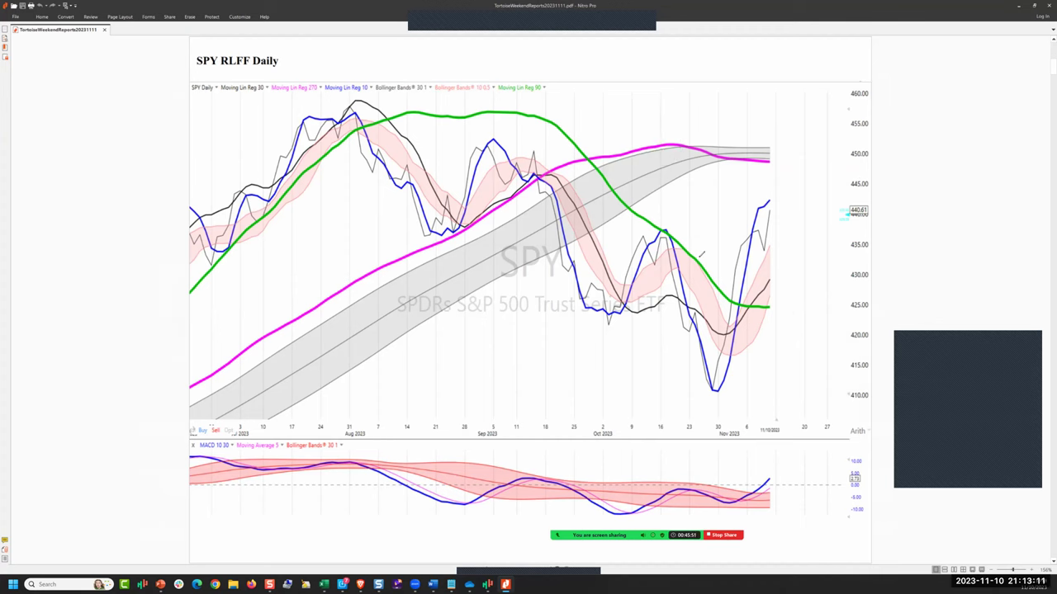
{"action": "left_click_drag", "start_coordinate": [632, 233], "coordinate": [856, 241]}
{"action": "mouse_move", "coordinate": [780, 194]}
{"action": "left_mouse_down"}
{"action": "mouse_move", "coordinate": [746, 216]}
{"action": "mouse_move", "coordinate": [794, 228]}
{"action": "mouse_move", "coordinate": [772, 192]}
{"action": "mouse_move", "coordinate": [807, 145]}
{"action": "left_mouse_up"}
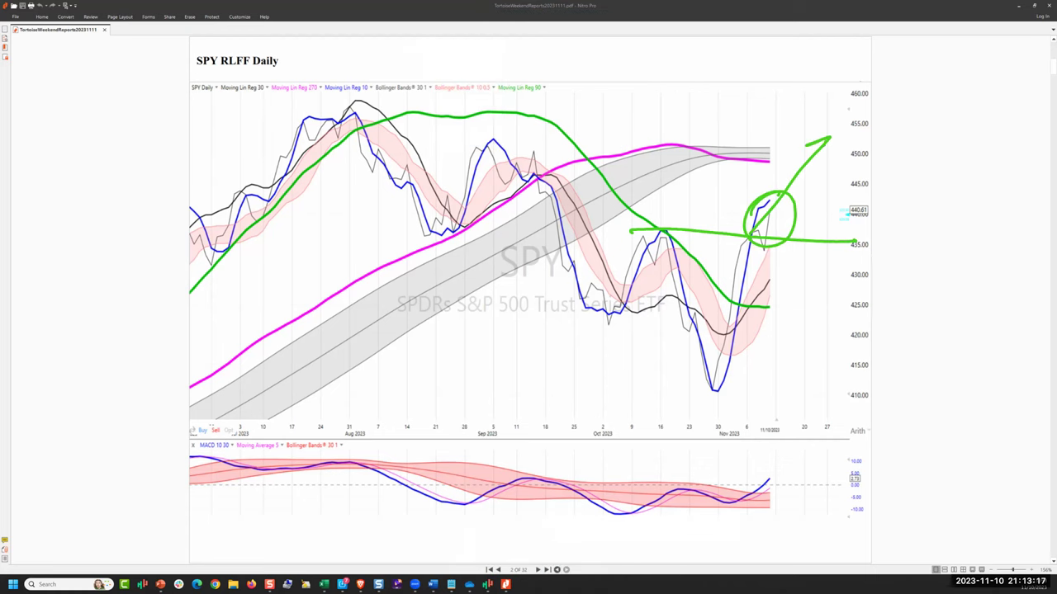
{"action": "mouse_move", "coordinate": [737, 156]}
{"action": "left_mouse_down"}
{"action": "mouse_move", "coordinate": [872, 157]}
{"action": "mouse_move", "coordinate": [863, 170]}
{"action": "mouse_move", "coordinate": [878, 151]}
{"action": "left_mouse_up"}
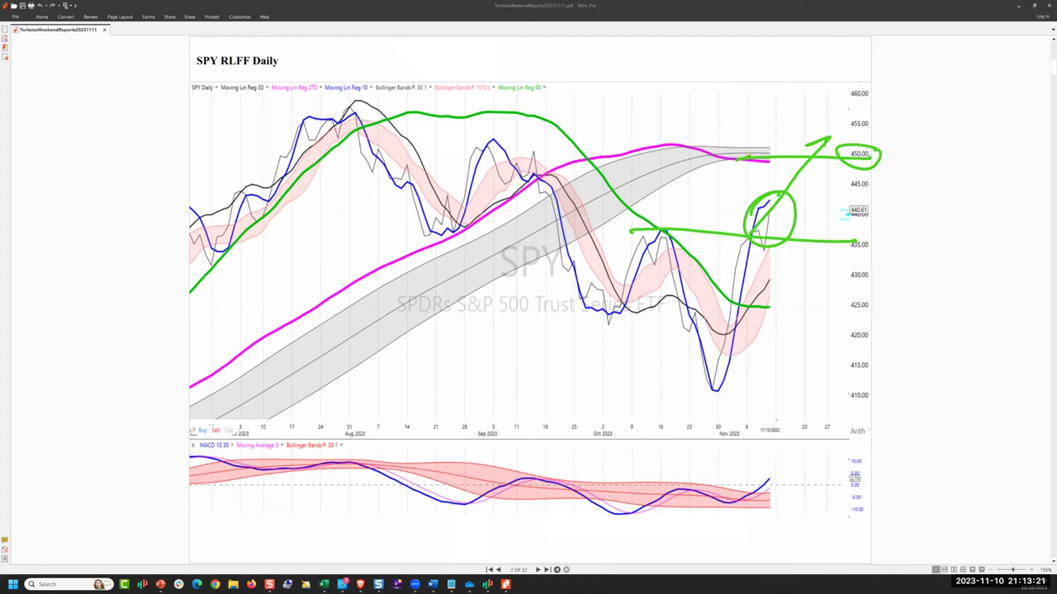
Mark SPY's rally from its late-October low and the October high it broke through, and clear all ink.
{"action": "mouse_move", "coordinate": [709, 337]}
{"action": "left_mouse_down"}
{"action": "mouse_move", "coordinate": [739, 356]}
{"action": "mouse_move", "coordinate": [751, 346]}
{"action": "left_mouse_up"}
{"action": "mouse_move", "coordinate": [718, 389]}
{"action": "left_mouse_down"}
{"action": "mouse_move", "coordinate": [768, 201]}
{"action": "mouse_move", "coordinate": [757, 206]}
{"action": "left_mouse_up"}
{"action": "left_click_drag", "start_coordinate": [747, 372], "coordinate": [709, 369]}
{"action": "left_click_drag", "start_coordinate": [629, 234], "coordinate": [889, 237]}
{"action": "mouse_move", "coordinate": [674, 223]}
{"action": "left_mouse_down"}
{"action": "mouse_move", "coordinate": [664, 222]}
{"action": "mouse_move", "coordinate": [679, 225]}
{"action": "left_mouse_up"}
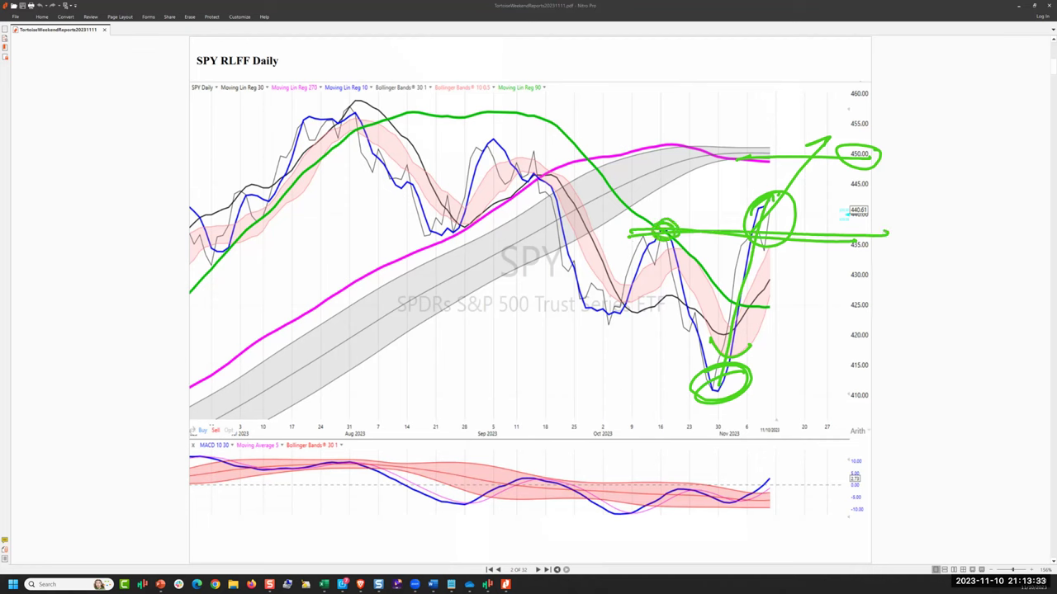
{"action": "mouse_move", "coordinate": [773, 201]}
{"action": "left_mouse_down"}
{"action": "mouse_move", "coordinate": [757, 230]}
{"action": "mouse_move", "coordinate": [748, 209]}
{"action": "mouse_move", "coordinate": [780, 221]}
{"action": "left_mouse_up"}
{"action": "left_click", "coordinate": [577, 46]}
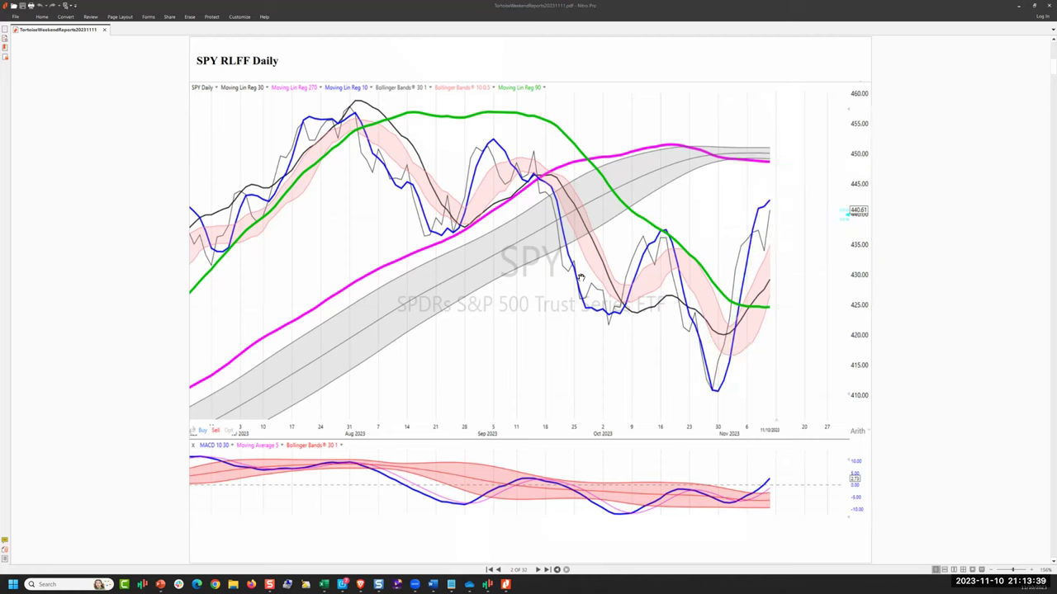
Circle the flattened magenta and grey bands near 450 on SPY RLFF Daily, and trace the green line with a dashed upward projection.
{"action": "scroll", "coordinate": [578, 274], "scroll_direction": "down", "scroll_amount": 2}
{"action": "scroll", "coordinate": [577, 275], "scroll_direction": "up", "scroll_amount": 3}
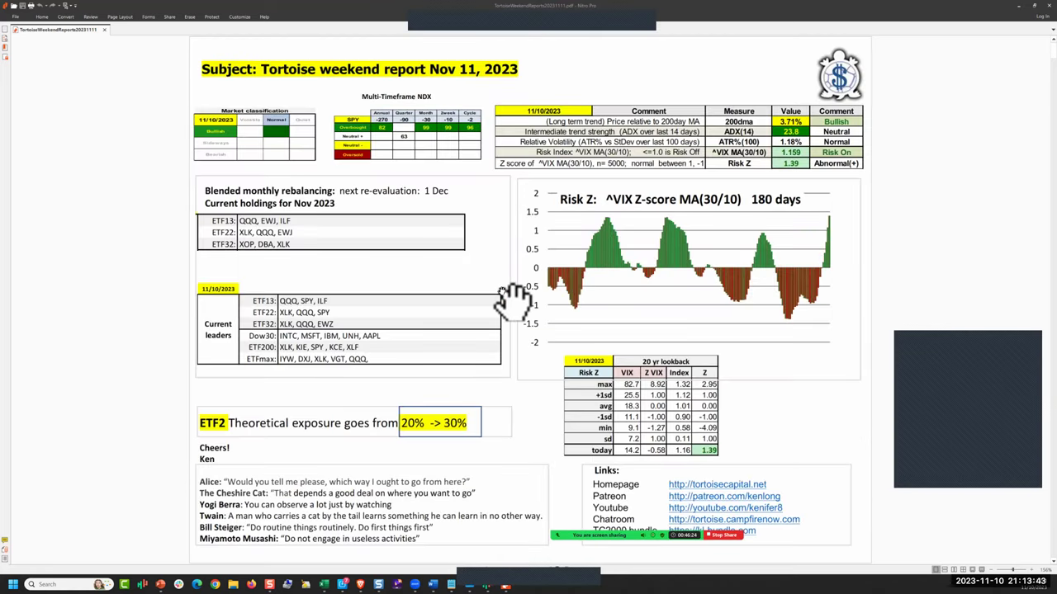
{"action": "scroll", "coordinate": [520, 301], "scroll_direction": "down", "scroll_amount": 3}
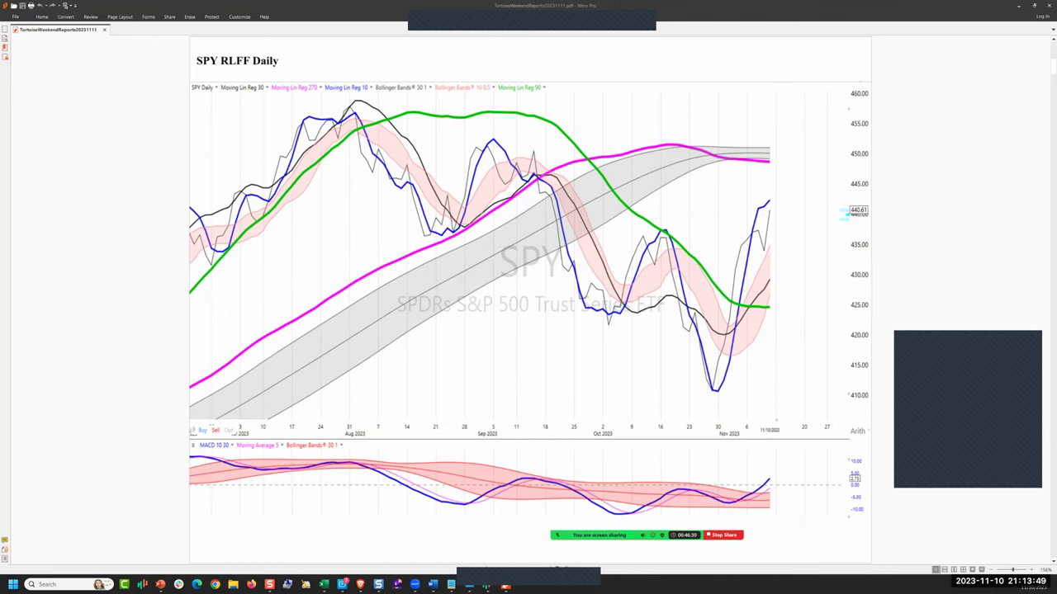
{"action": "mouse_move", "coordinate": [777, 141]}
{"action": "left_mouse_down"}
{"action": "mouse_move", "coordinate": [693, 137]}
{"action": "mouse_move", "coordinate": [724, 171]}
{"action": "mouse_move", "coordinate": [731, 129]}
{"action": "mouse_move", "coordinate": [687, 153]}
{"action": "mouse_move", "coordinate": [919, 144]}
{"action": "left_mouse_up"}
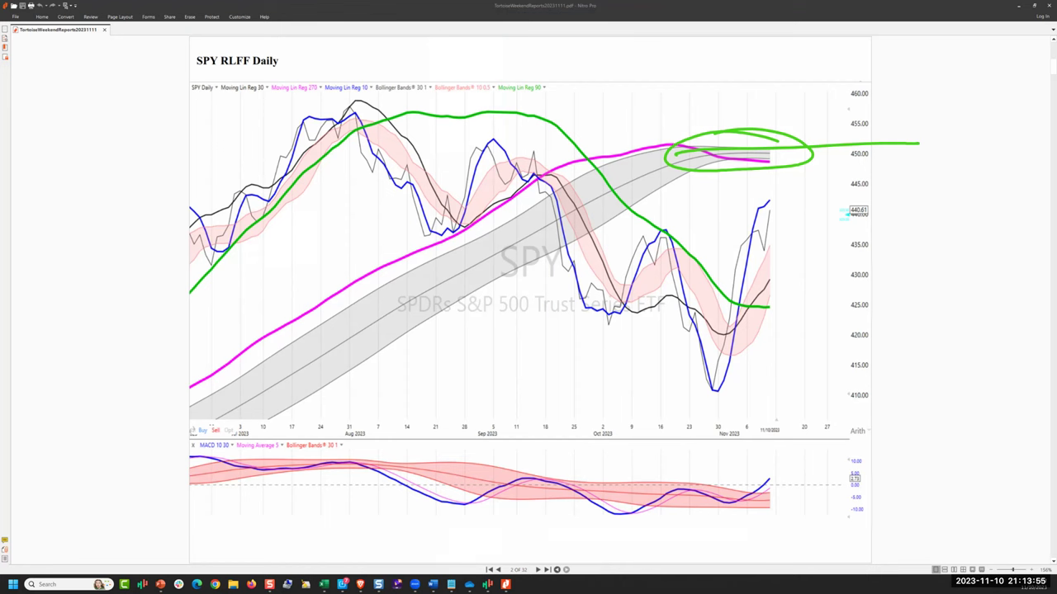
{"action": "mouse_move", "coordinate": [521, 115]}
{"action": "left_mouse_down"}
{"action": "mouse_move", "coordinate": [567, 136]}
{"action": "mouse_move", "coordinate": [729, 298]}
{"action": "mouse_move", "coordinate": [769, 311]}
{"action": "mouse_move", "coordinate": [828, 266]}
{"action": "mouse_move", "coordinate": [923, 99]}
{"action": "mouse_move", "coordinate": [910, 96]}
{"action": "left_mouse_up"}
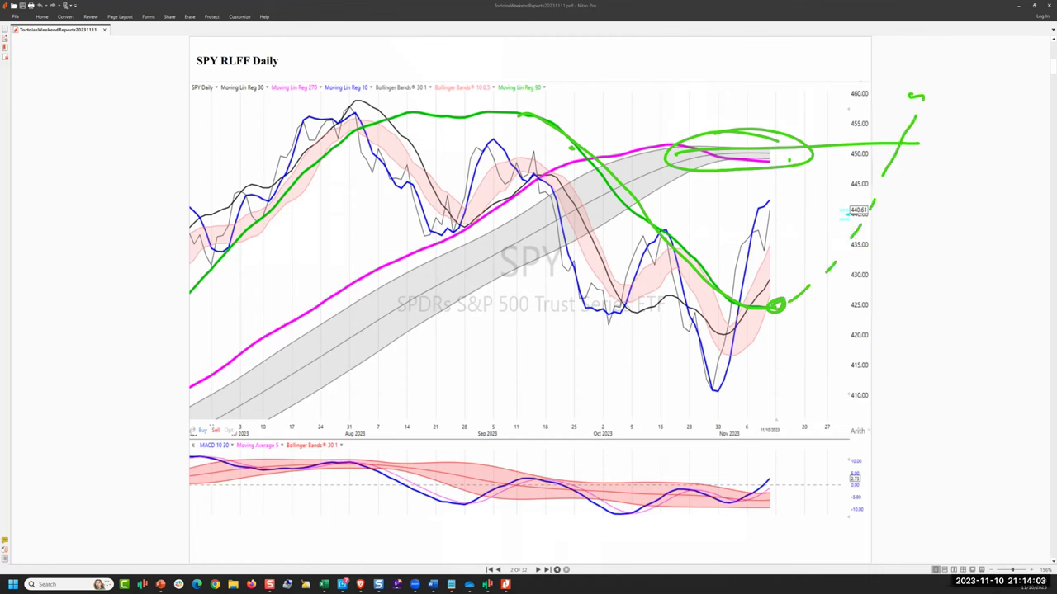
Draw upward arrows from the blue, black and green lines towards 450, and shade the resistance zone there in green.
{"action": "mouse_move", "coordinate": [770, 204]}
{"action": "left_mouse_down"}
{"action": "mouse_move", "coordinate": [867, 114]}
{"action": "mouse_move", "coordinate": [868, 128]}
{"action": "left_mouse_up"}
{"action": "left_click_drag", "start_coordinate": [767, 285], "coordinate": [850, 183]}
{"action": "mouse_move", "coordinate": [780, 302]}
{"action": "left_mouse_down"}
{"action": "mouse_move", "coordinate": [847, 241]}
{"action": "mouse_move", "coordinate": [834, 248]}
{"action": "left_mouse_up"}
{"action": "left_click_drag", "start_coordinate": [768, 150], "coordinate": [962, 159]}
{"action": "mouse_move", "coordinate": [878, 140]}
{"action": "left_mouse_down"}
{"action": "mouse_move", "coordinate": [898, 157]}
{"action": "mouse_move", "coordinate": [875, 152]}
{"action": "left_mouse_up"}
{"action": "mouse_move", "coordinate": [723, 154]}
{"action": "left_mouse_down"}
{"action": "mouse_move", "coordinate": [867, 157]}
{"action": "mouse_move", "coordinate": [730, 160]}
{"action": "left_mouse_up"}
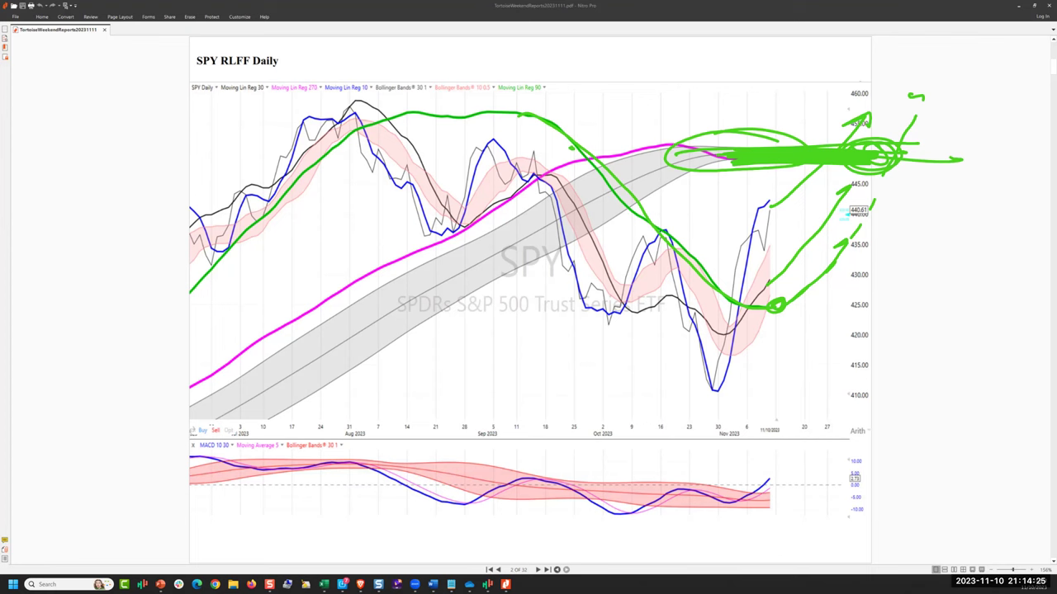
Draw thick black horizontal lines near 450 at the current resistance and across the September and July–August peaks.
{"action": "left_click_drag", "start_coordinate": [749, 155], "coordinate": [907, 153]}
{"action": "left_click_drag", "start_coordinate": [681, 148], "coordinate": [916, 152]}
{"action": "left_click_drag", "start_coordinate": [903, 148], "coordinate": [705, 146]}
{"action": "mouse_move", "coordinate": [477, 156]}
{"action": "left_mouse_down"}
{"action": "mouse_move", "coordinate": [587, 157]}
{"action": "mouse_move", "coordinate": [510, 152]}
{"action": "left_mouse_up"}
{"action": "mouse_move", "coordinate": [421, 148]}
{"action": "left_mouse_down"}
{"action": "mouse_move", "coordinate": [303, 149]}
{"action": "mouse_move", "coordinate": [430, 152]}
{"action": "left_mouse_up"}
{"action": "left_click_drag", "start_coordinate": [413, 155], "coordinate": [213, 172]}
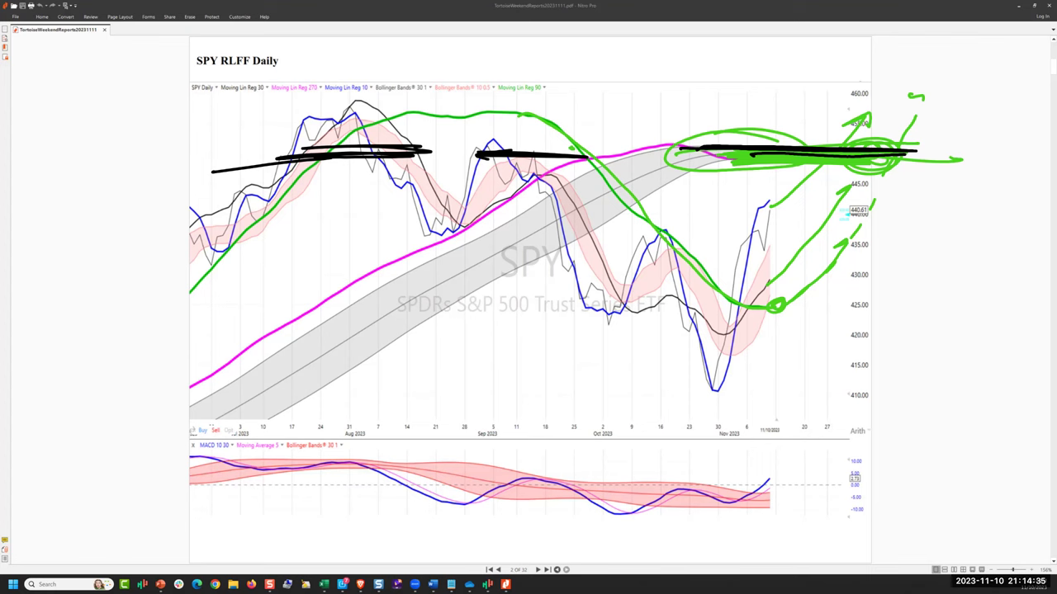
Mark the rally up to 450 and possible downward reversals from it in black on the SPY chart, and clear all ink.
{"action": "mouse_move", "coordinate": [718, 376]}
{"action": "left_mouse_down"}
{"action": "mouse_move", "coordinate": [829, 155]}
{"action": "mouse_move", "coordinate": [837, 177]}
{"action": "left_mouse_up"}
{"action": "mouse_move", "coordinate": [825, 164]}
{"action": "left_mouse_down"}
{"action": "mouse_move", "coordinate": [740, 226]}
{"action": "mouse_move", "coordinate": [726, 356]}
{"action": "mouse_move", "coordinate": [842, 202]}
{"action": "mouse_move", "coordinate": [805, 183]}
{"action": "left_mouse_up"}
{"action": "left_click_drag", "start_coordinate": [855, 252], "coordinate": [904, 219]}
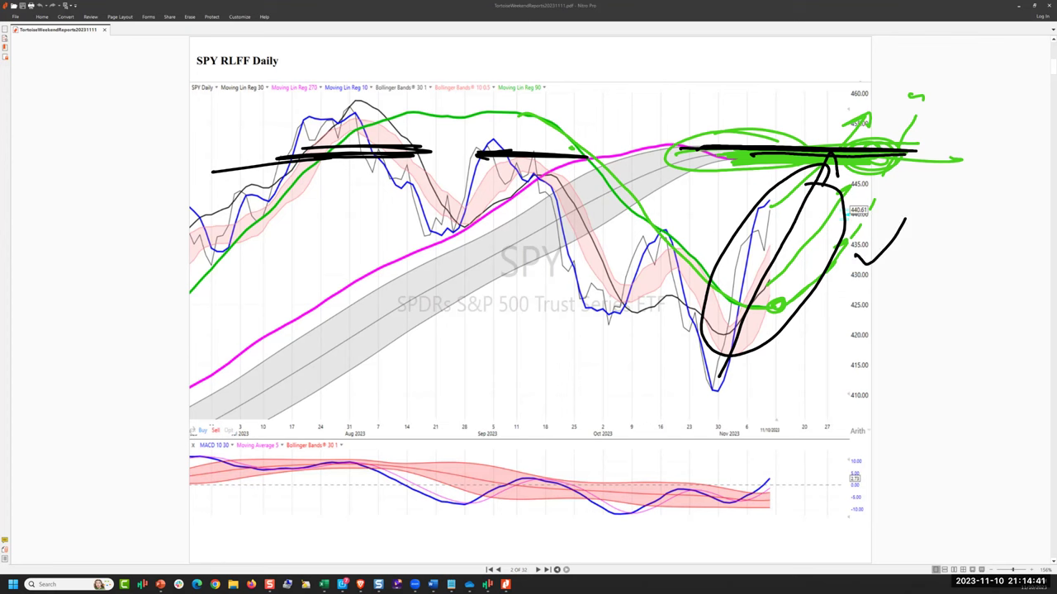
{"action": "left_click_drag", "start_coordinate": [837, 157], "coordinate": [876, 208]}
{"action": "mouse_move", "coordinate": [858, 155]}
{"action": "left_mouse_down"}
{"action": "mouse_move", "coordinate": [900, 205]}
{"action": "mouse_move", "coordinate": [921, 195]}
{"action": "left_mouse_up"}
{"action": "left_click_drag", "start_coordinate": [898, 155], "coordinate": [946, 210]}
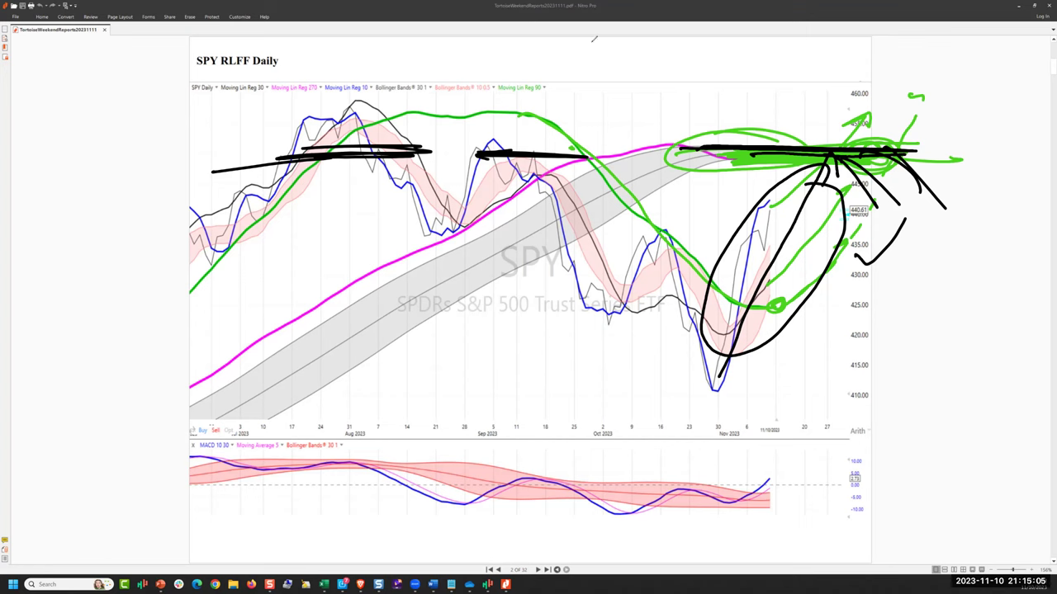
{"action": "left_click", "coordinate": [551, 21]}
{"action": "left_click", "coordinate": [571, 40]}
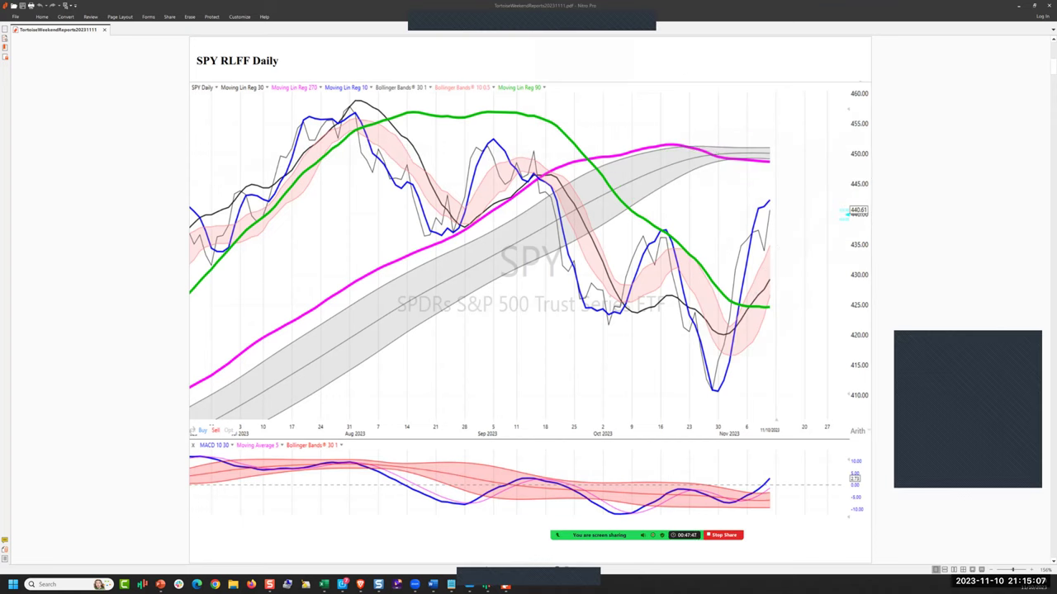
Draw a black line at 450 with three green levels above it, and sketch a rejection curve and a breakout arrow.
{"action": "left_click_drag", "start_coordinate": [683, 146], "coordinate": [863, 146]}
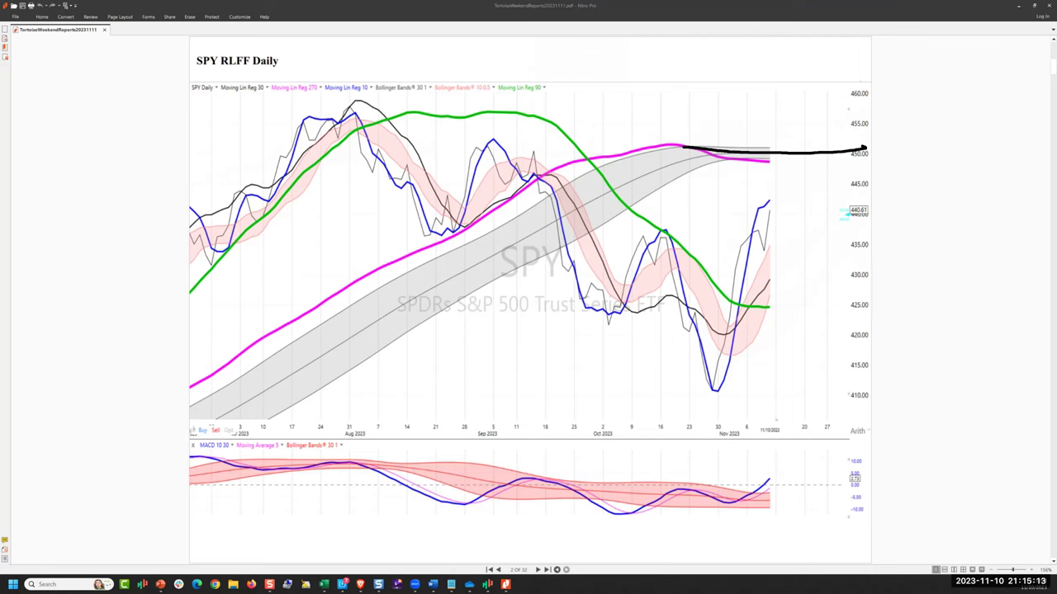
{"action": "mouse_move", "coordinate": [727, 129]}
{"action": "left_mouse_down"}
{"action": "mouse_move", "coordinate": [898, 133]}
{"action": "mouse_move", "coordinate": [877, 114]}
{"action": "left_mouse_up"}
{"action": "left_click_drag", "start_coordinate": [747, 86], "coordinate": [892, 85]}
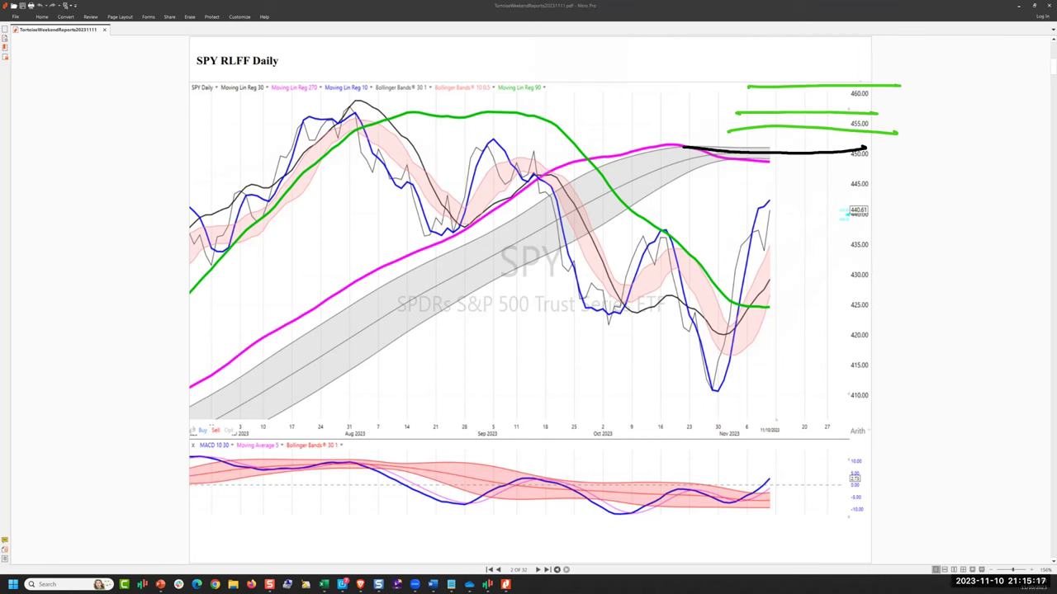
{"action": "mouse_move", "coordinate": [757, 201]}
{"action": "left_mouse_down"}
{"action": "mouse_move", "coordinate": [802, 169]}
{"action": "mouse_move", "coordinate": [850, 225]}
{"action": "left_mouse_up"}
{"action": "mouse_move", "coordinate": [780, 185]}
{"action": "left_mouse_down"}
{"action": "mouse_move", "coordinate": [822, 130]}
{"action": "mouse_move", "coordinate": [824, 104]}
{"action": "mouse_move", "coordinate": [813, 136]}
{"action": "mouse_move", "coordinate": [908, 42]}
{"action": "left_mouse_up"}
{"action": "mouse_move", "coordinate": [878, 49]}
{"action": "left_mouse_down"}
{"action": "mouse_move", "coordinate": [910, 42]}
{"action": "mouse_move", "coordinate": [911, 63]}
{"action": "left_mouse_up"}
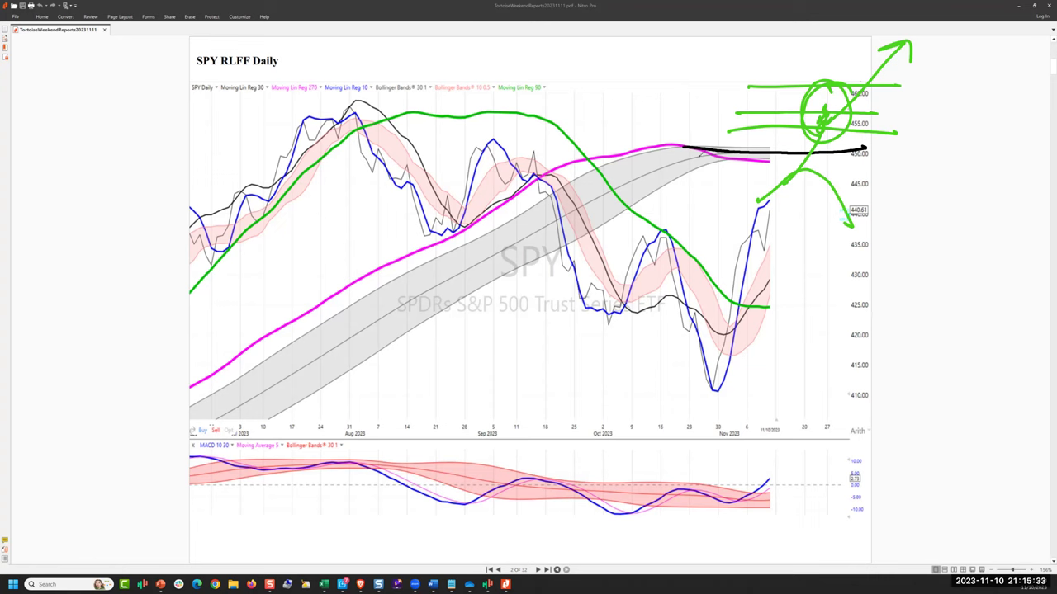
Extend horizontal resistance lines from the summer highs and the 450 band across to the current date, and clear all ink.
{"action": "left_click_drag", "start_coordinate": [688, 152], "coordinate": [844, 154]}
{"action": "left_click_drag", "start_coordinate": [428, 113], "coordinate": [760, 126]}
{"action": "left_click_drag", "start_coordinate": [286, 105], "coordinate": [857, 127]}
{"action": "left_click_drag", "start_coordinate": [377, 92], "coordinate": [847, 104]}
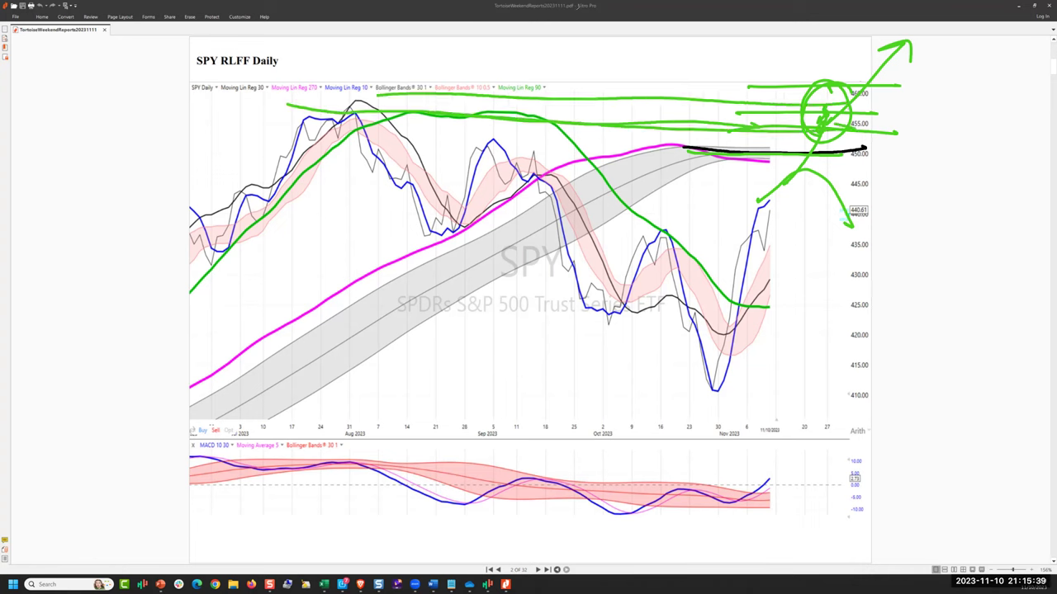
{"action": "left_click", "coordinate": [578, 42]}
{"action": "left_click", "coordinate": [576, 42]}
Mark the latest rising bars on the 3d and 9d charts of the Market 3d/9d Sniper Health check page, and clear the ink.
{"action": "scroll", "coordinate": [578, 46], "scroll_direction": "down", "scroll_amount": 1}
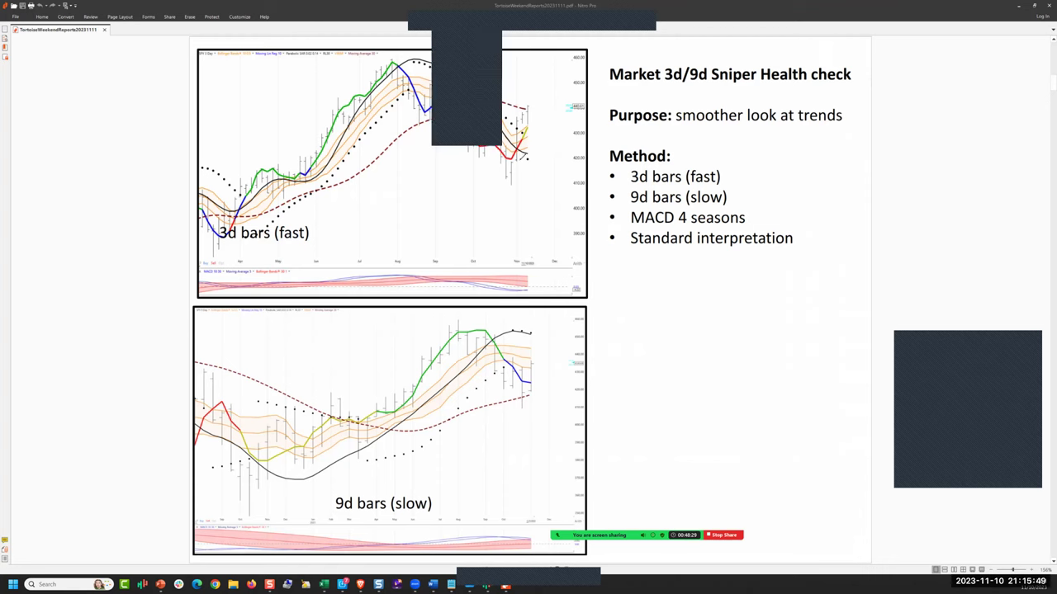
{"action": "mouse_move", "coordinate": [517, 156]}
{"action": "left_mouse_down"}
{"action": "mouse_move", "coordinate": [517, 124]}
{"action": "mouse_move", "coordinate": [533, 99]}
{"action": "left_mouse_up"}
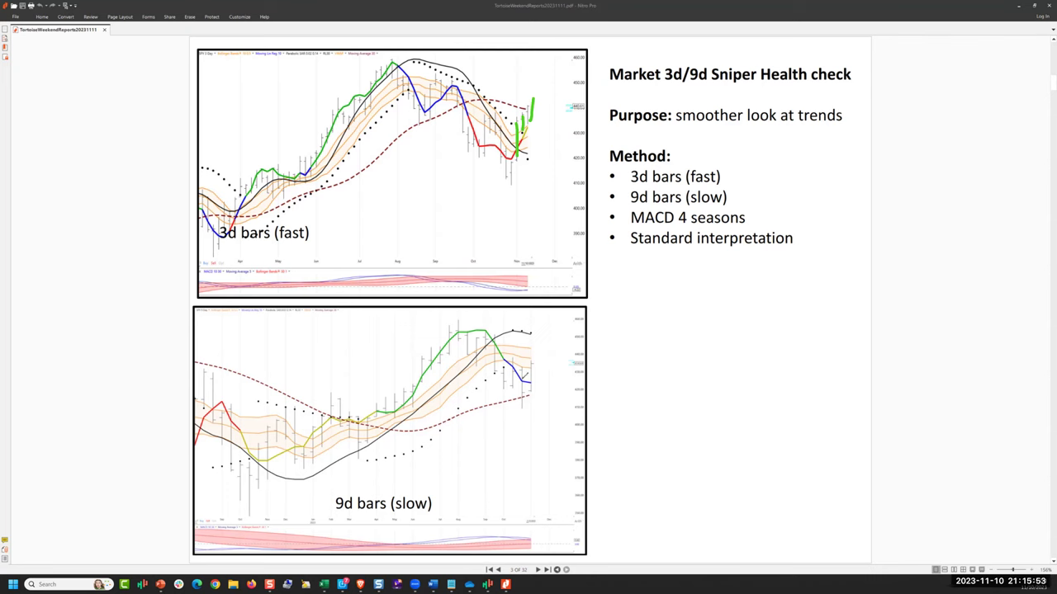
{"action": "mouse_move", "coordinate": [517, 376]}
{"action": "left_mouse_down"}
{"action": "mouse_move", "coordinate": [530, 365]}
{"action": "mouse_move", "coordinate": [520, 397]}
{"action": "mouse_move", "coordinate": [538, 385]}
{"action": "mouse_move", "coordinate": [544, 358]}
{"action": "mouse_move", "coordinate": [591, 355]}
{"action": "left_mouse_up"}
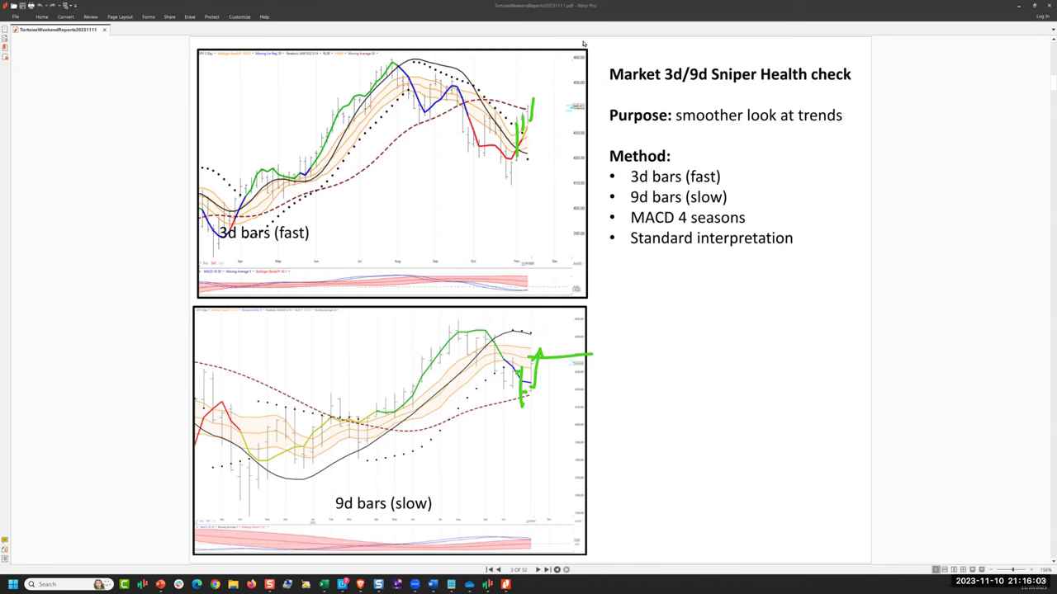
{"action": "key", "text": "Escape"}
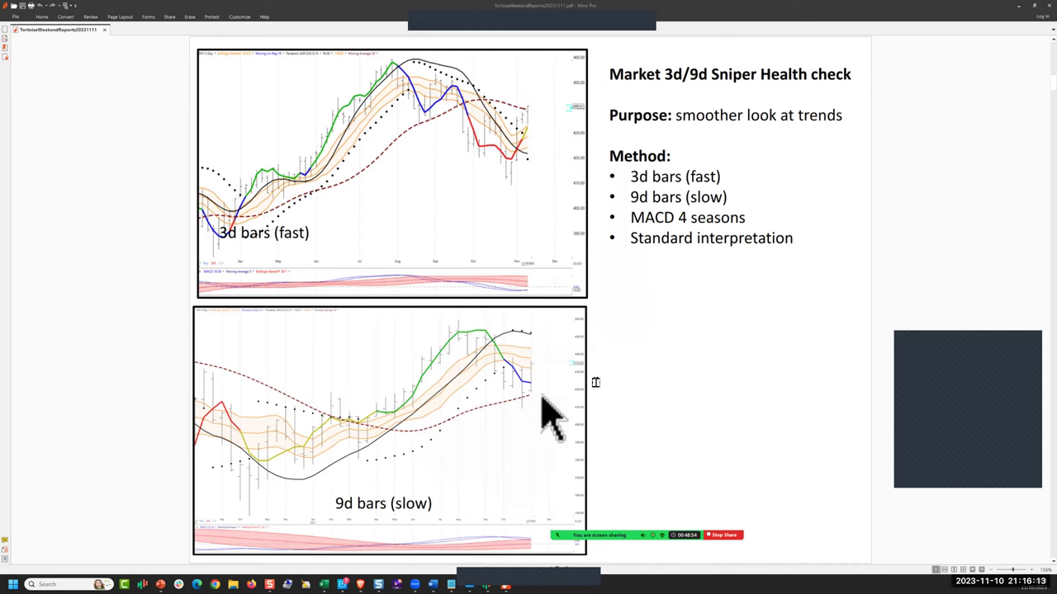
Review the report's SPY "Market 150" and SPY 30 min Simplified Sniper Framing charts, through to the 32 ETF portfolio table.
{"action": "scroll", "coordinate": [514, 444], "scroll_direction": "down", "scroll_amount": 1}
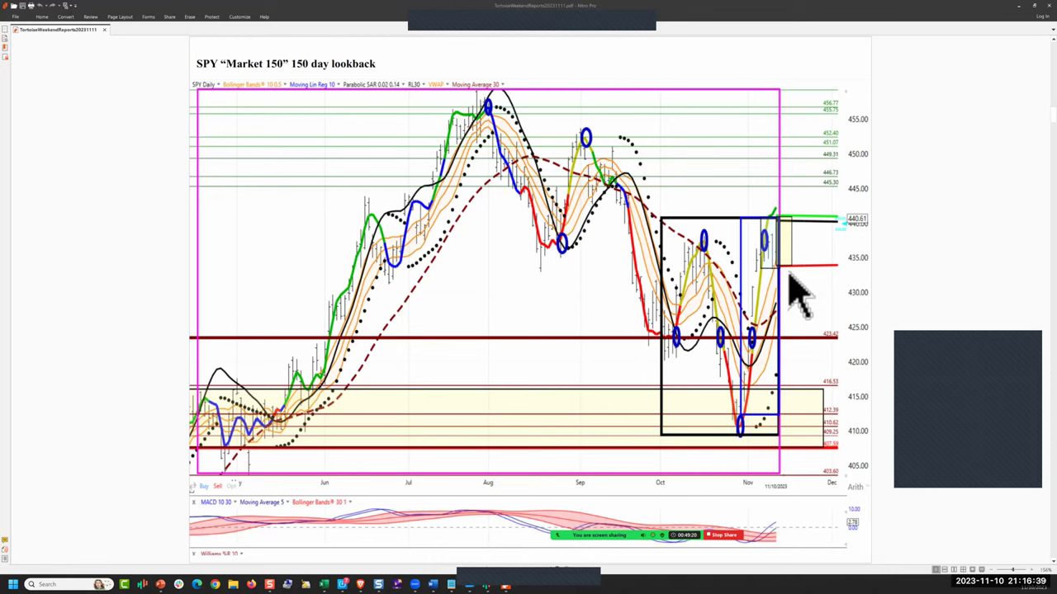
{"action": "scroll", "coordinate": [795, 277], "scroll_direction": "down", "scroll_amount": 2}
{"action": "scroll", "coordinate": [791, 269], "scroll_direction": "down", "scroll_amount": 1}
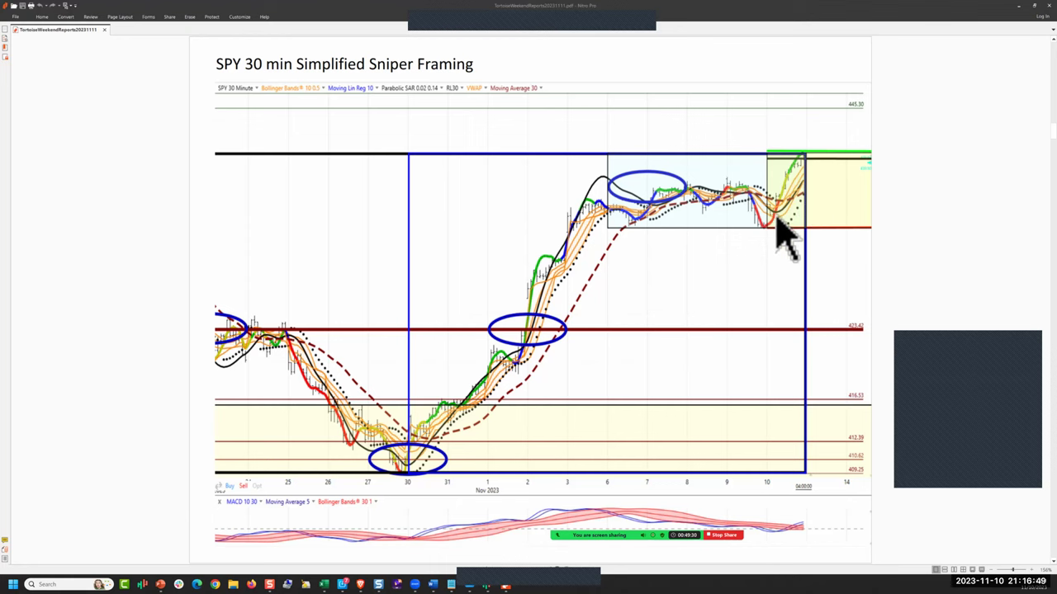
{"action": "scroll", "coordinate": [768, 265], "scroll_direction": "down", "scroll_amount": 6}
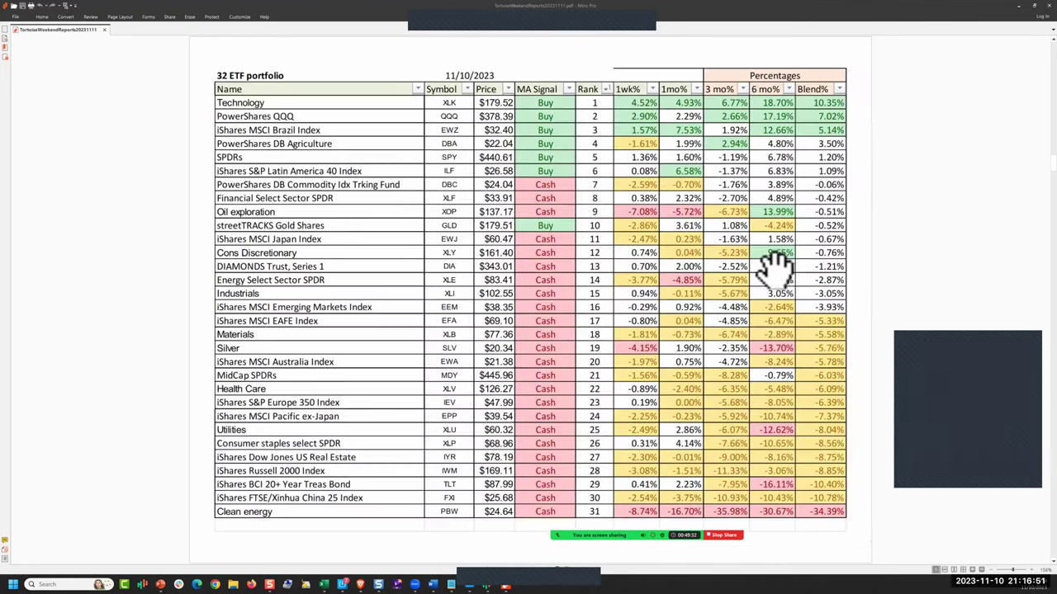
Review the report's 13, 22 and 32 ETF portfolio tables, the Dow30 and etfmax rankings and the strength table, through to the ETF Liquidity page.
{"action": "scroll", "coordinate": [780, 266], "scroll_direction": "up", "scroll_amount": 6}
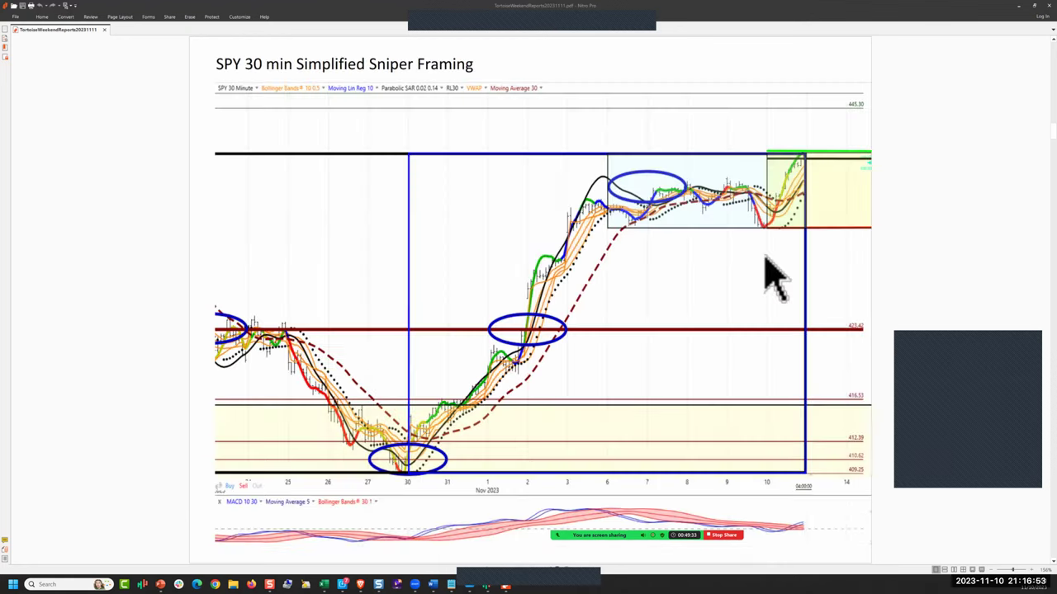
{"action": "scroll", "coordinate": [776, 281], "scroll_direction": "down", "scroll_amount": 3}
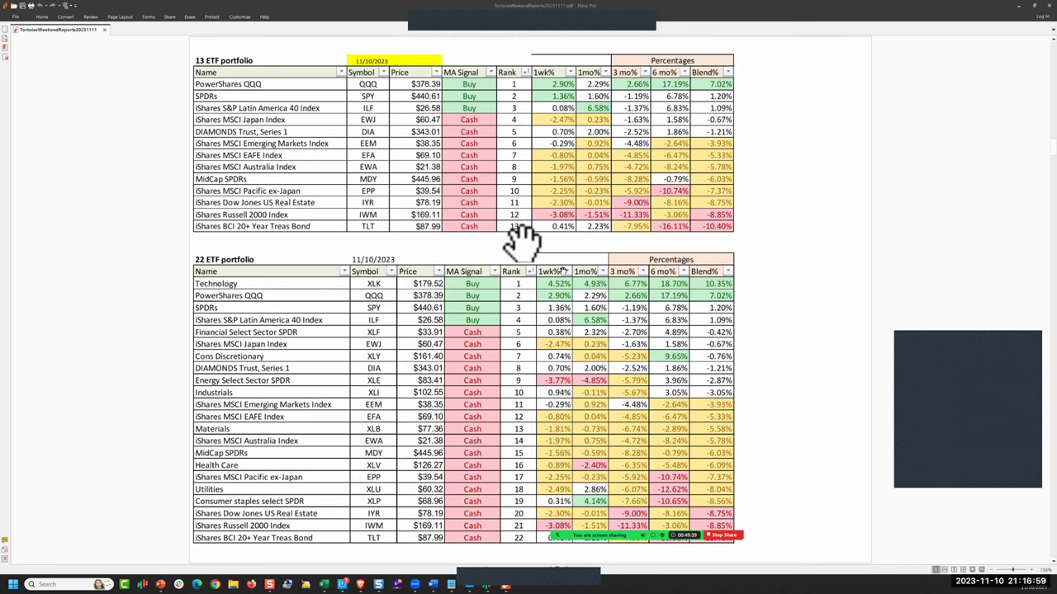
{"action": "left_click", "coordinate": [557, 286]}
{"action": "scroll", "coordinate": [573, 305], "scroll_direction": "down", "scroll_amount": 5}
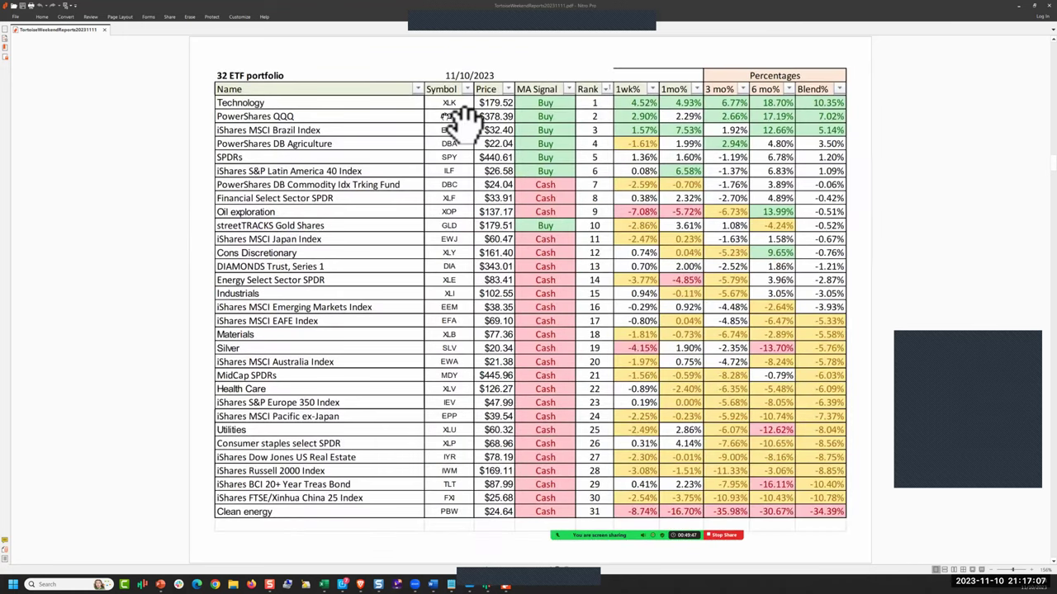
{"action": "scroll", "coordinate": [765, 261], "scroll_direction": "down", "scroll_amount": 5}
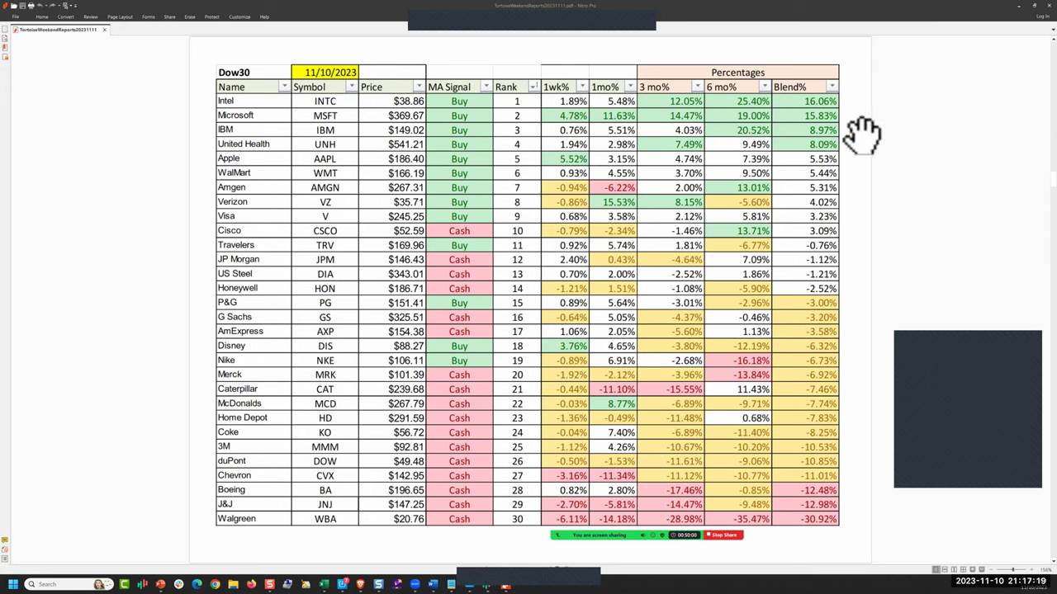
{"action": "scroll", "coordinate": [578, 264], "scroll_direction": "down", "scroll_amount": 1}
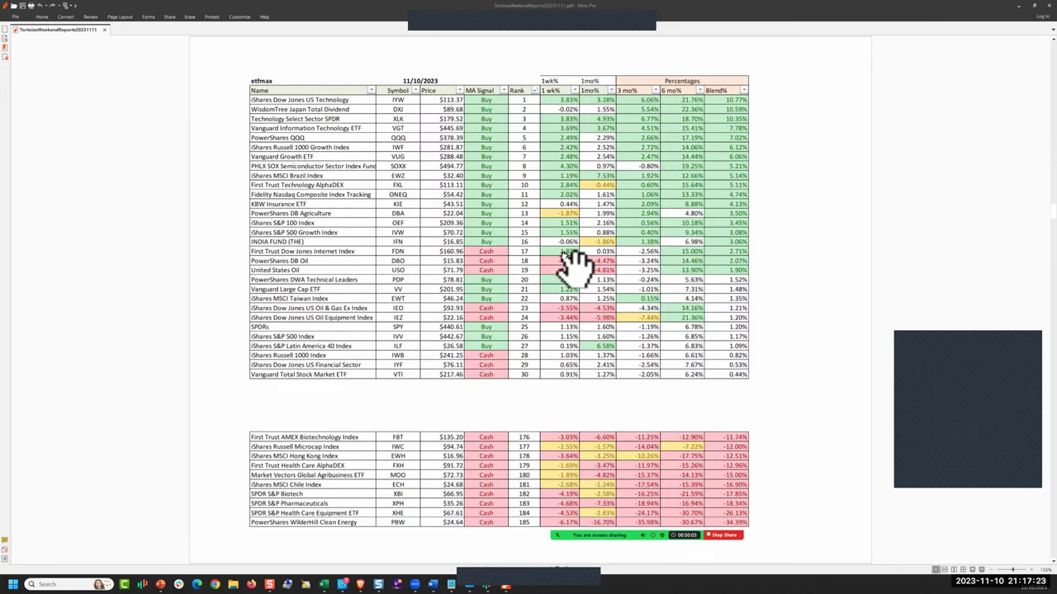
{"action": "scroll", "coordinate": [575, 262], "scroll_direction": "down", "scroll_amount": 2}
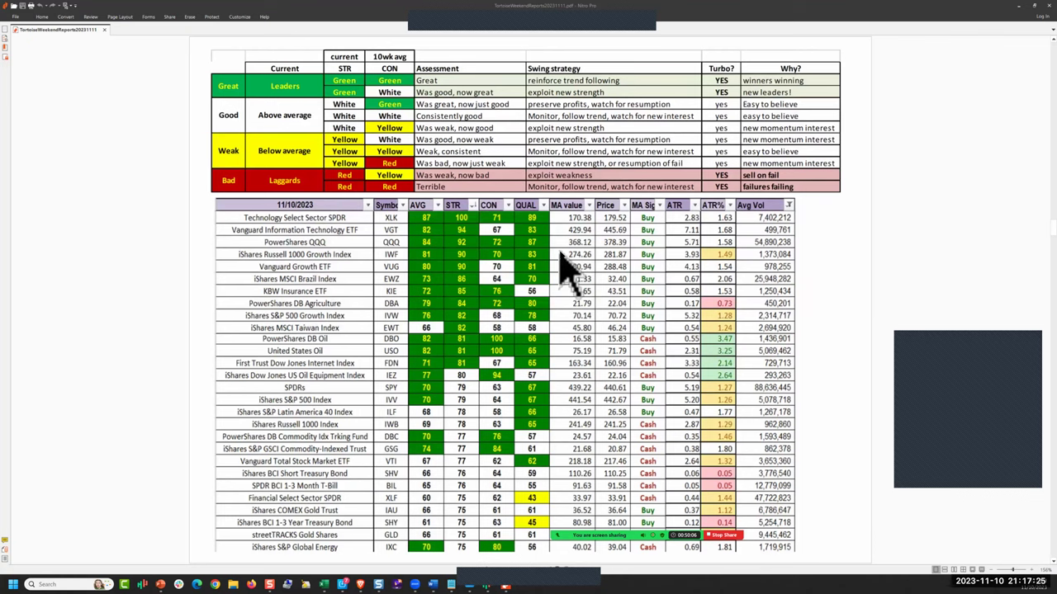
{"action": "scroll", "coordinate": [566, 265], "scroll_direction": "down", "scroll_amount": 3}
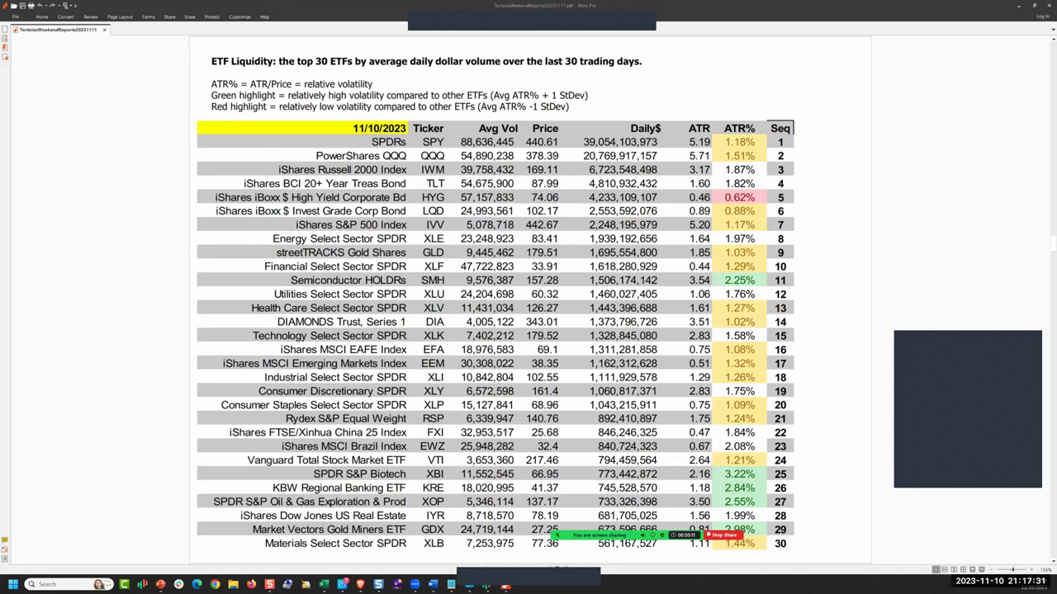
Circle in green the tickers and ATR% values of SMH, the XBI, KRE and XOP group, and GDX on the ETF Liquidity table, and clear the ink.
{"action": "left_click_drag", "start_coordinate": [805, 277], "coordinate": [710, 271]}
{"action": "mouse_move", "coordinate": [405, 285]}
{"action": "left_mouse_down"}
{"action": "mouse_move", "coordinate": [454, 261]}
{"action": "mouse_move", "coordinate": [483, 266]}
{"action": "left_mouse_up"}
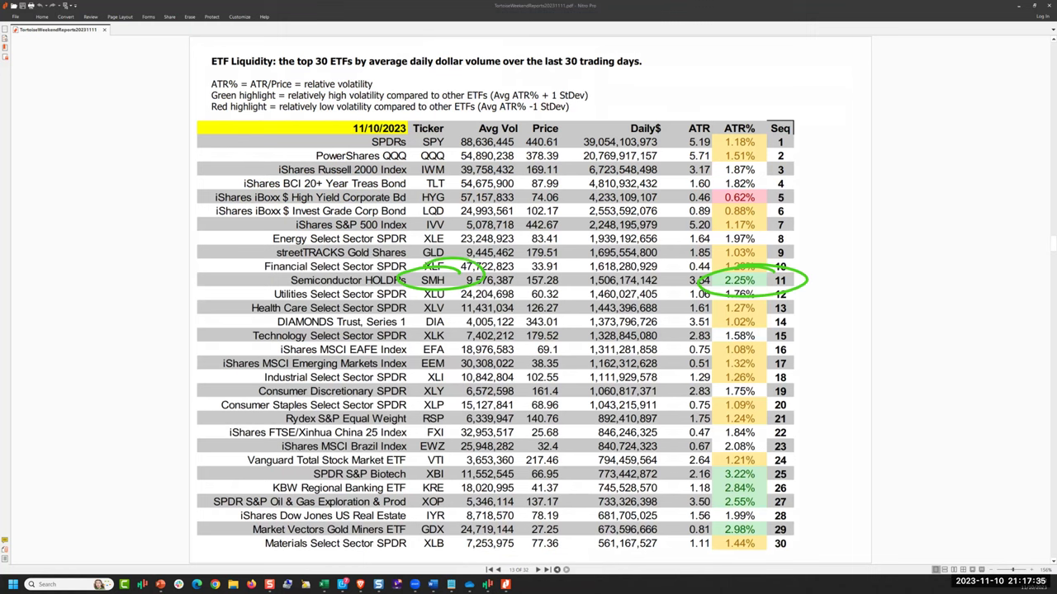
{"action": "mouse_move", "coordinate": [774, 467]}
{"action": "left_mouse_down"}
{"action": "mouse_move", "coordinate": [764, 460]}
{"action": "mouse_move", "coordinate": [784, 496]}
{"action": "mouse_move", "coordinate": [748, 454]}
{"action": "mouse_move", "coordinate": [726, 454]}
{"action": "left_mouse_up"}
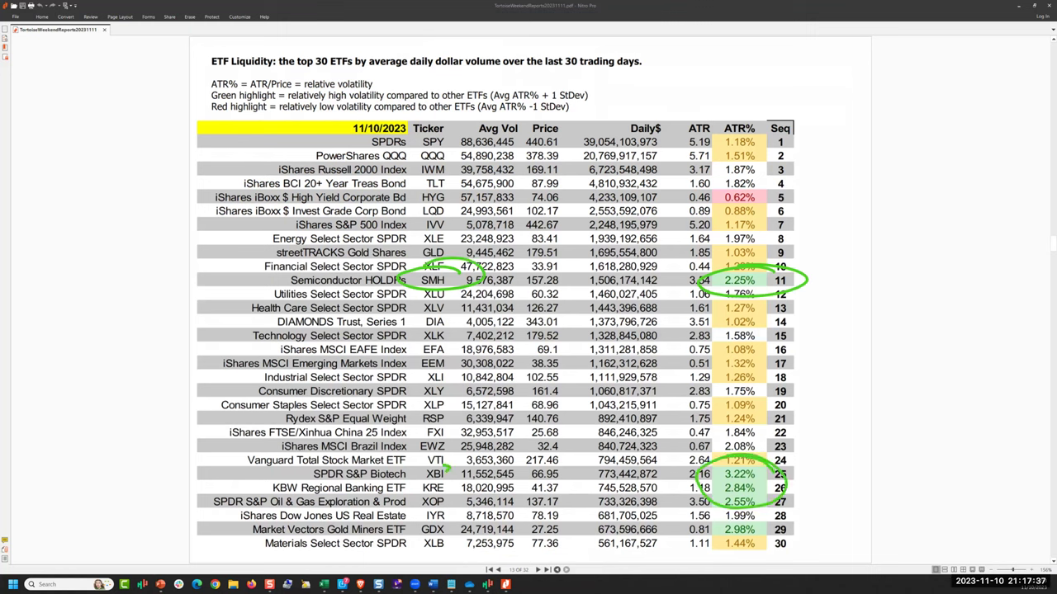
{"action": "mouse_move", "coordinate": [445, 468]}
{"action": "left_mouse_down"}
{"action": "mouse_move", "coordinate": [410, 507]}
{"action": "mouse_move", "coordinate": [460, 484]}
{"action": "mouse_move", "coordinate": [437, 474]}
{"action": "left_mouse_up"}
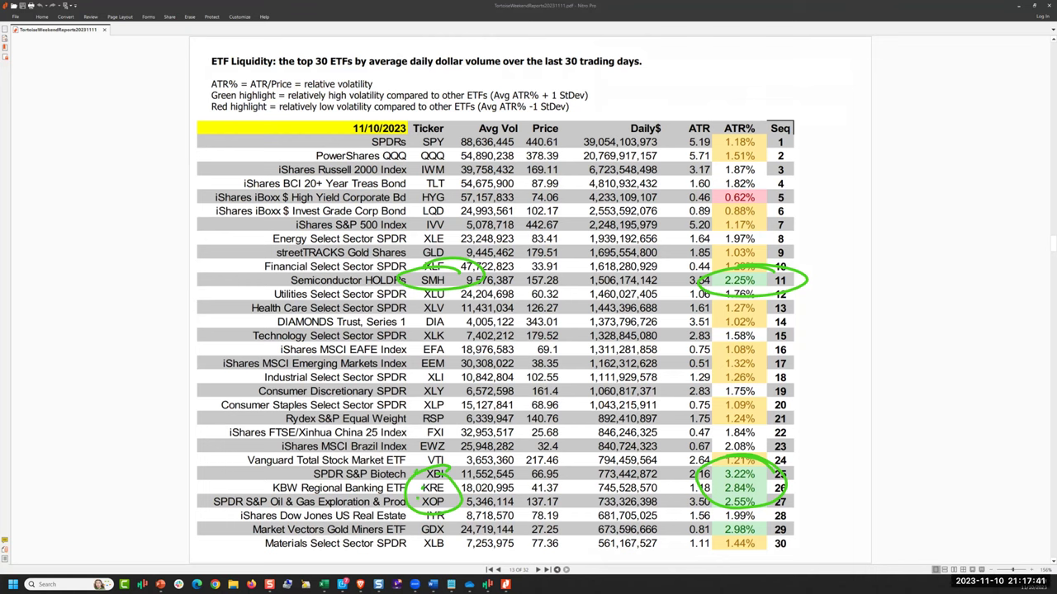
{"action": "mouse_move", "coordinate": [757, 515]}
{"action": "left_mouse_down"}
{"action": "mouse_move", "coordinate": [772, 542]}
{"action": "mouse_move", "coordinate": [736, 500]}
{"action": "left_mouse_up"}
{"action": "mouse_move", "coordinate": [457, 519]}
{"action": "left_mouse_down"}
{"action": "mouse_move", "coordinate": [452, 540]}
{"action": "mouse_move", "coordinate": [437, 509]}
{"action": "left_mouse_up"}
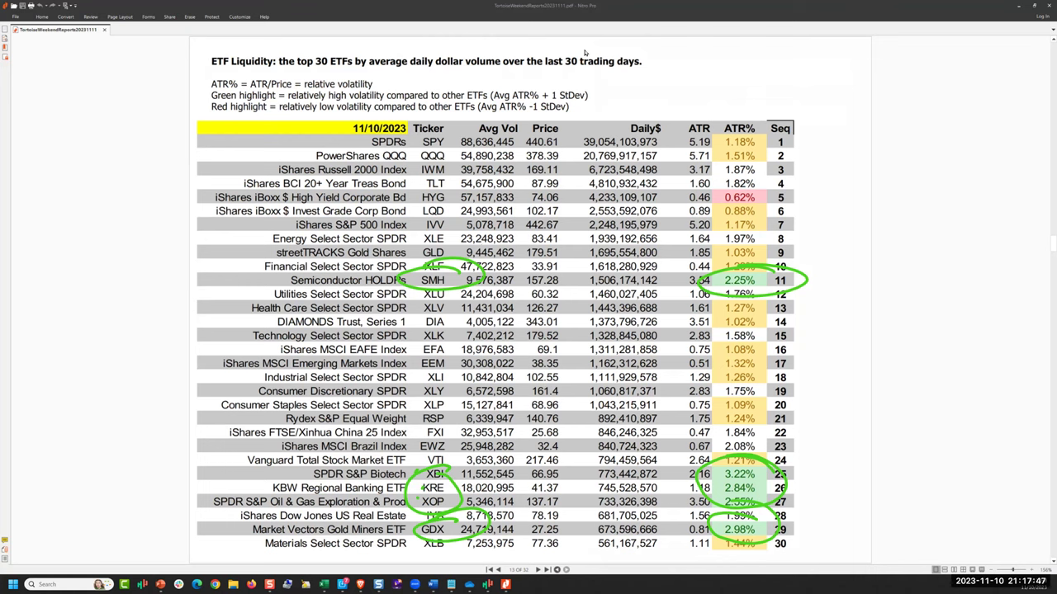
{"action": "right_click", "coordinate": [556, 166]}
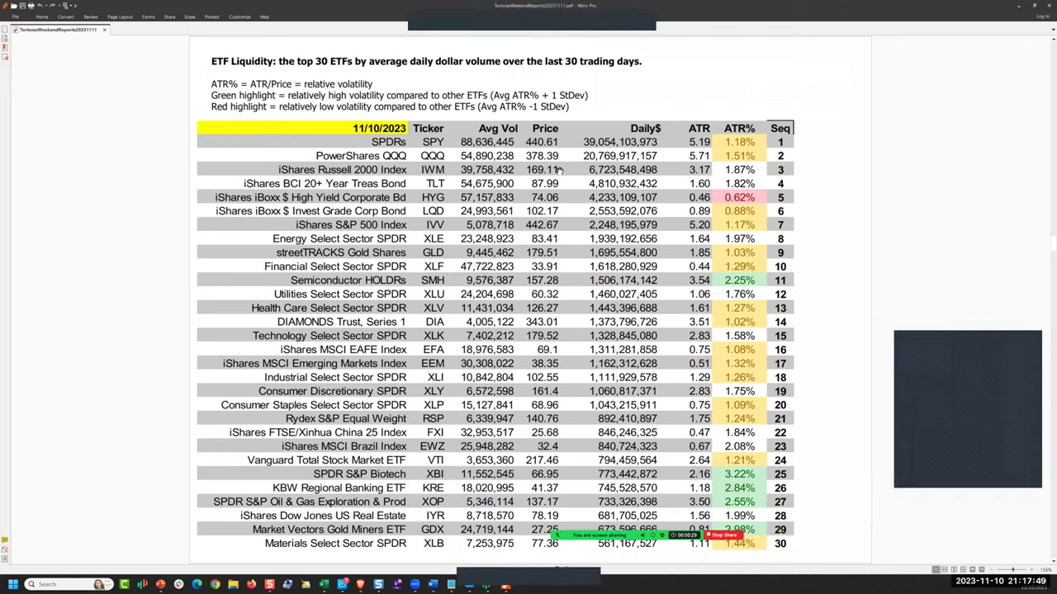
{"action": "right_click", "coordinate": [557, 165]}
Review the report's Sniper trade of the day chart and SPY Daily chart, through to the Market Mosaic page with gap statistics and Risk-Z.
{"action": "left_click", "coordinate": [68, 163]}
{"action": "scroll", "coordinate": [68, 163], "scroll_direction": "down", "scroll_amount": 2}
{"action": "scroll", "coordinate": [64, 154], "scroll_direction": "down", "scroll_amount": 2}
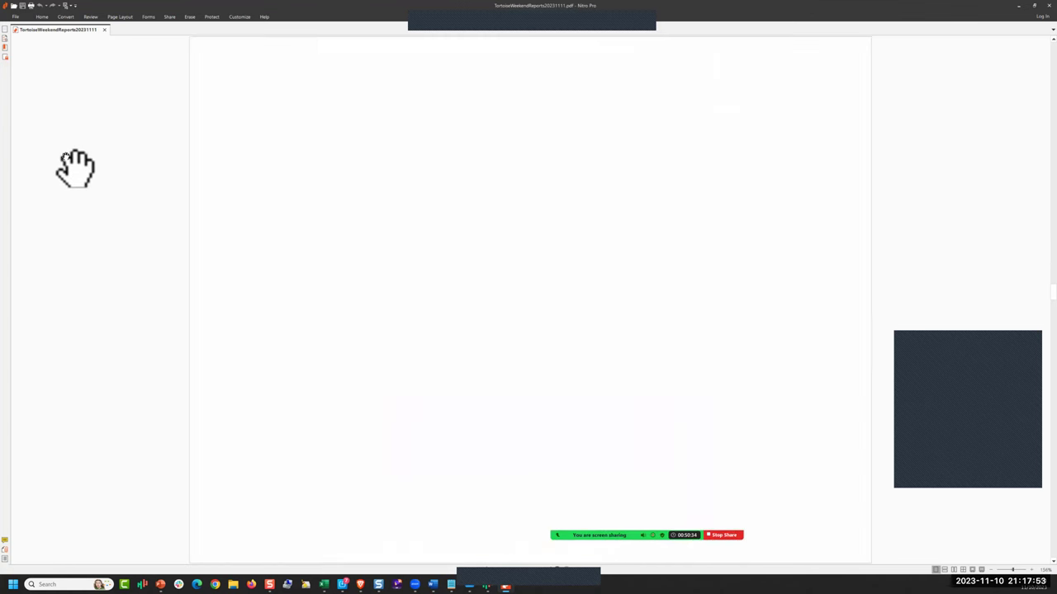
{"action": "scroll", "coordinate": [77, 177], "scroll_direction": "down", "scroll_amount": 3}
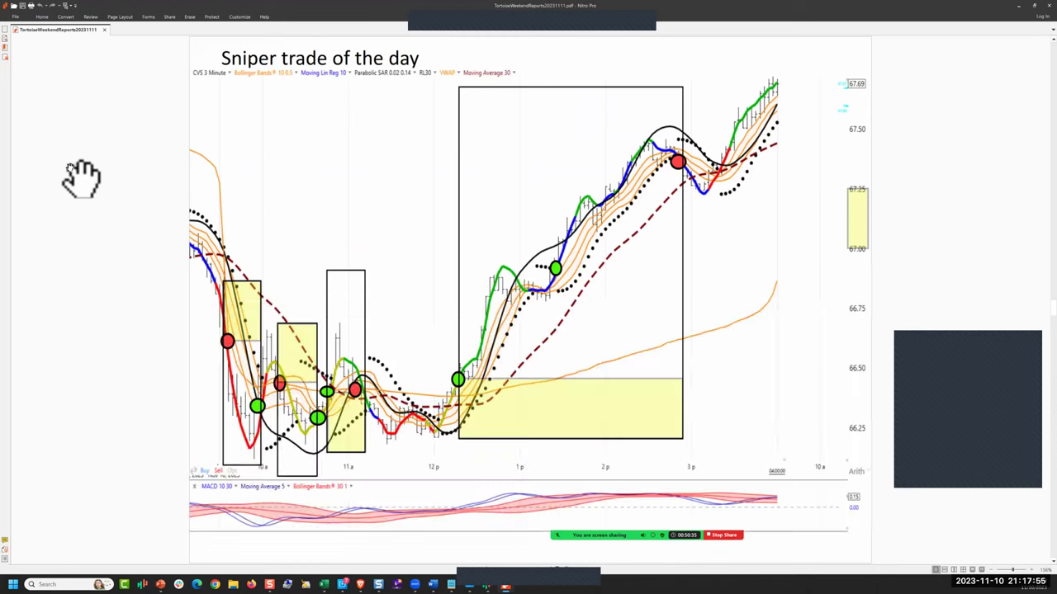
{"action": "scroll", "coordinate": [80, 178], "scroll_direction": "down", "scroll_amount": 3}
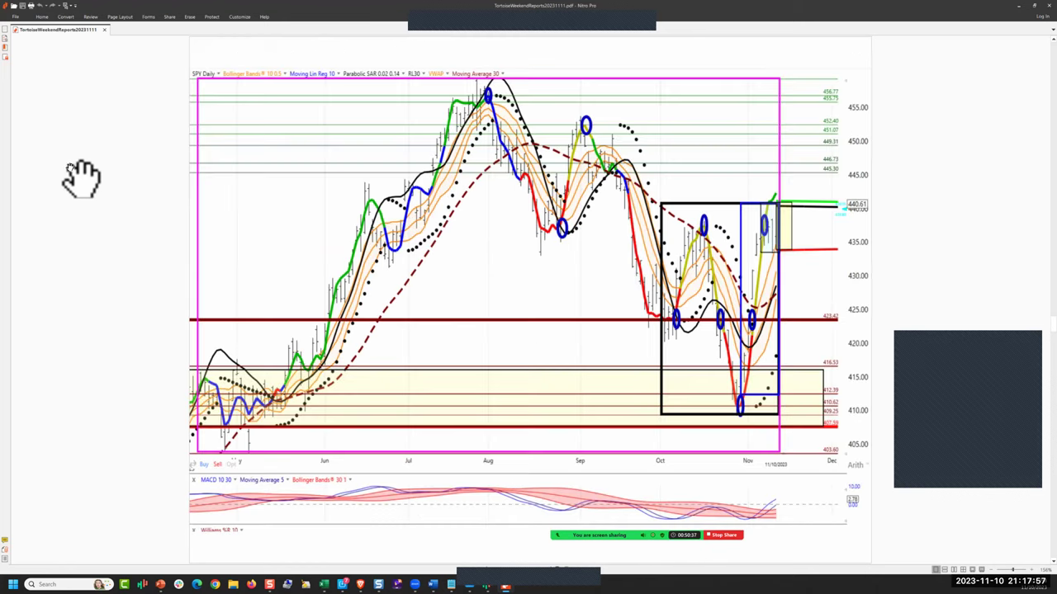
{"action": "scroll", "coordinate": [83, 178], "scroll_direction": "down", "scroll_amount": 1}
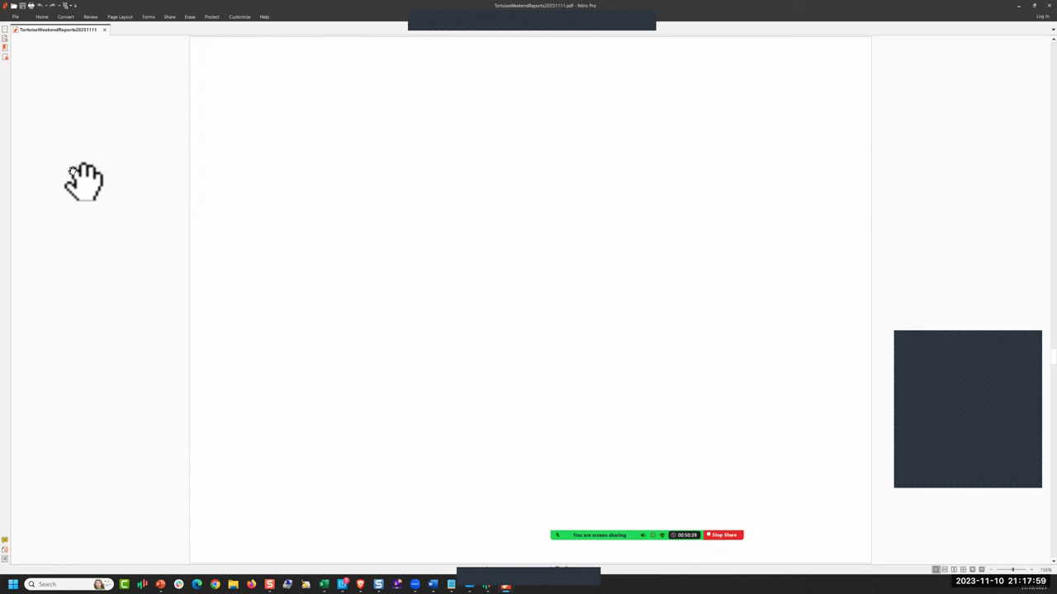
{"action": "scroll", "coordinate": [82, 177], "scroll_direction": "down", "scroll_amount": 1}
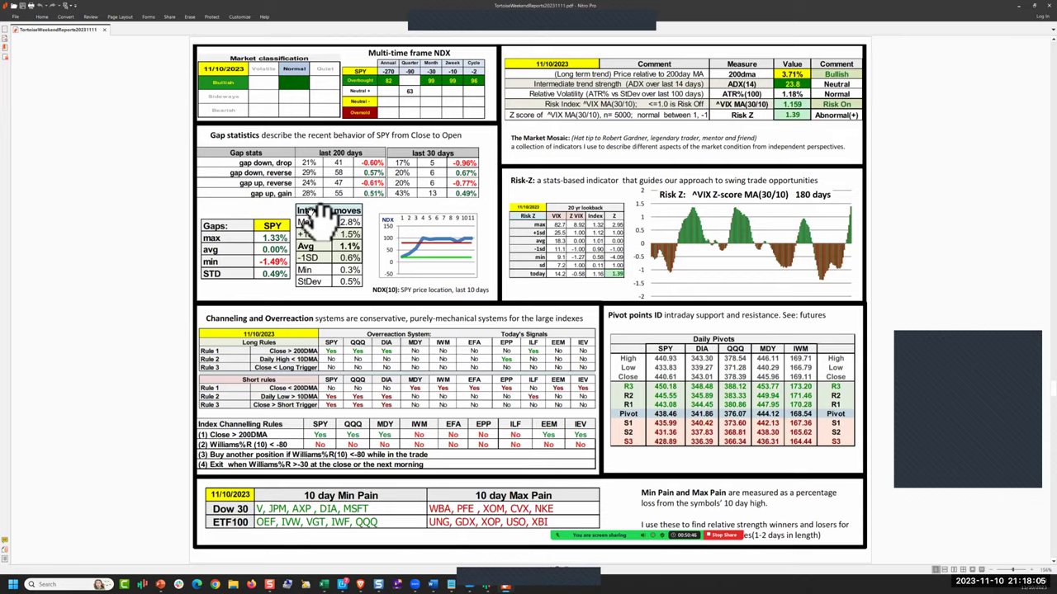
Examine the Dow 30 and ETF30 tactical summaries, the Autoframer and squeeze tables, and the Multi-time Frame NDX Summary, through to the Frog list.
{"action": "scroll", "coordinate": [330, 222], "scroll_direction": "down", "scroll_amount": 2}
{"action": "scroll", "coordinate": [310, 208], "scroll_direction": "up", "scroll_amount": 1}
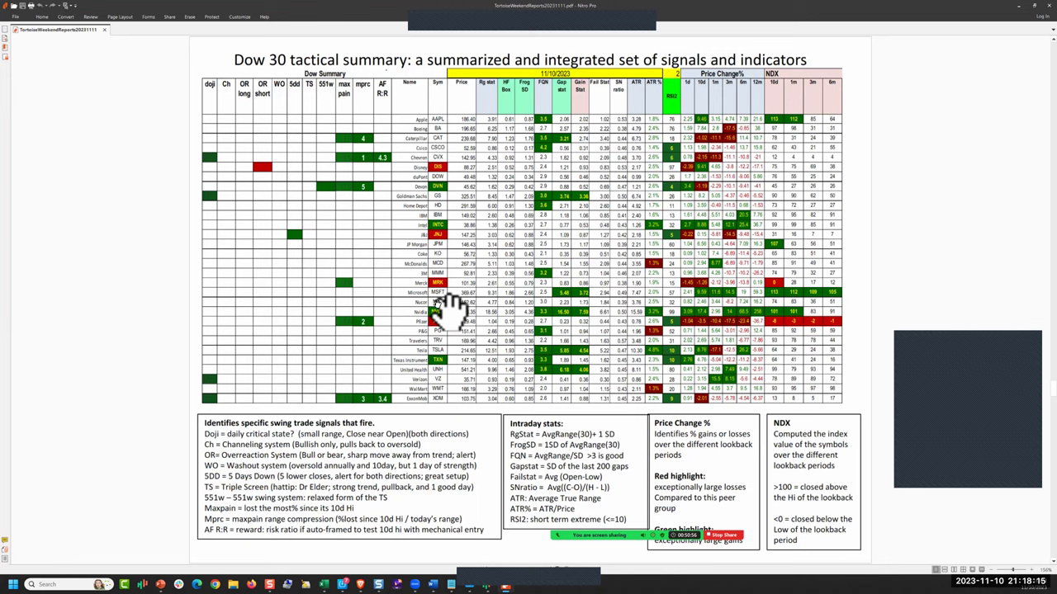
{"action": "scroll", "coordinate": [427, 321], "scroll_direction": "down", "scroll_amount": 1}
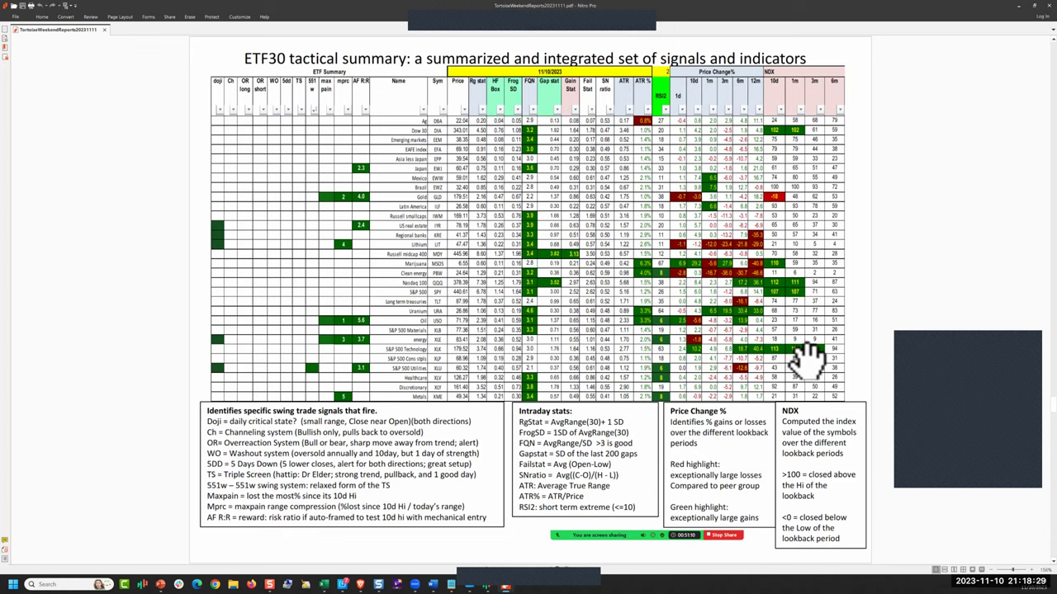
{"action": "scroll", "coordinate": [801, 353], "scroll_direction": "down", "scroll_amount": 3}
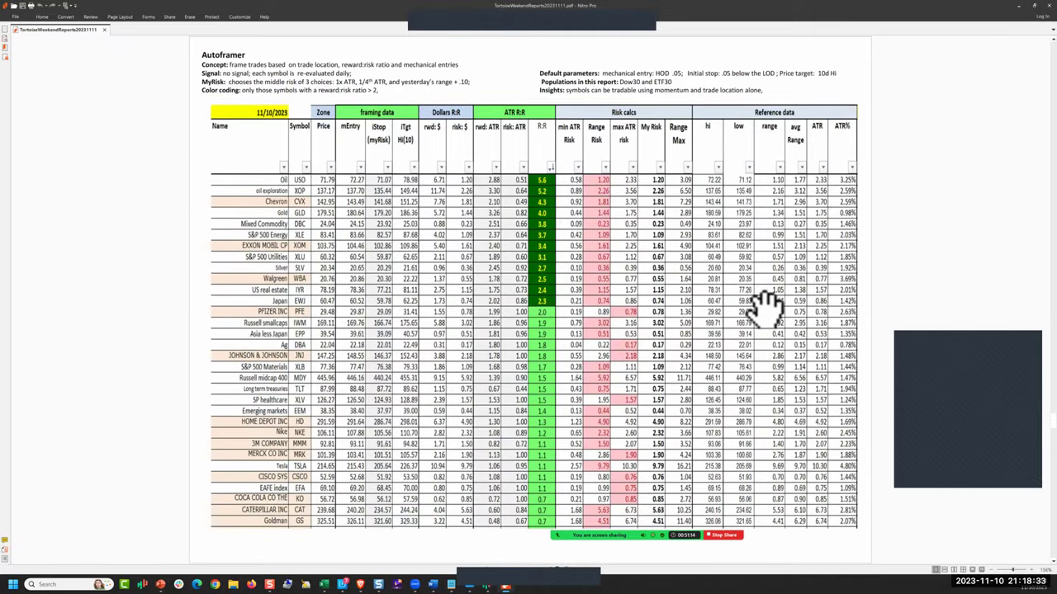
{"action": "scroll", "coordinate": [776, 324], "scroll_direction": "down", "scroll_amount": 3}
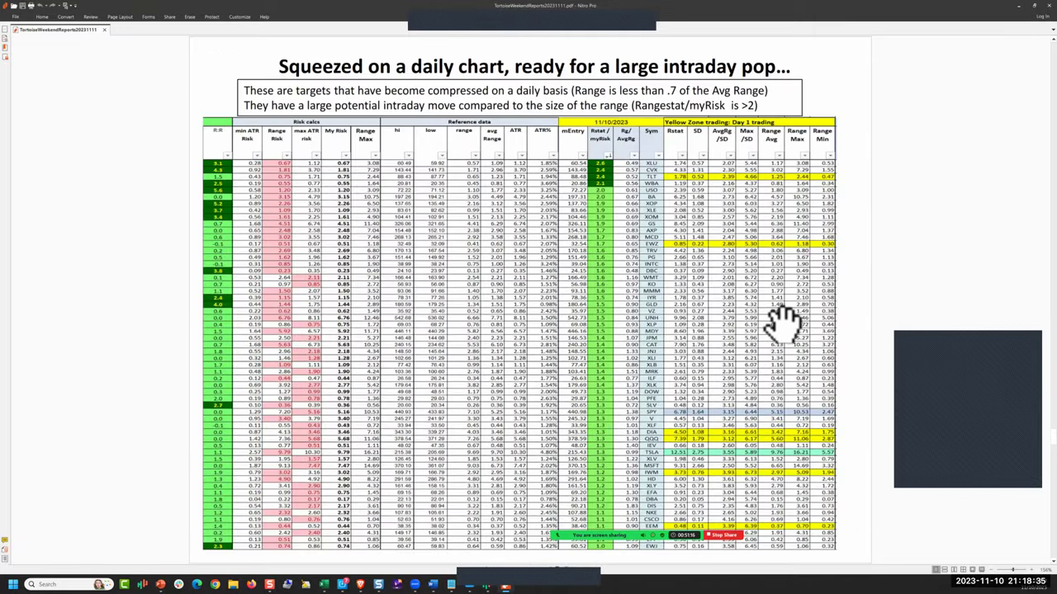
{"action": "scroll", "coordinate": [782, 322], "scroll_direction": "down", "scroll_amount": 3}
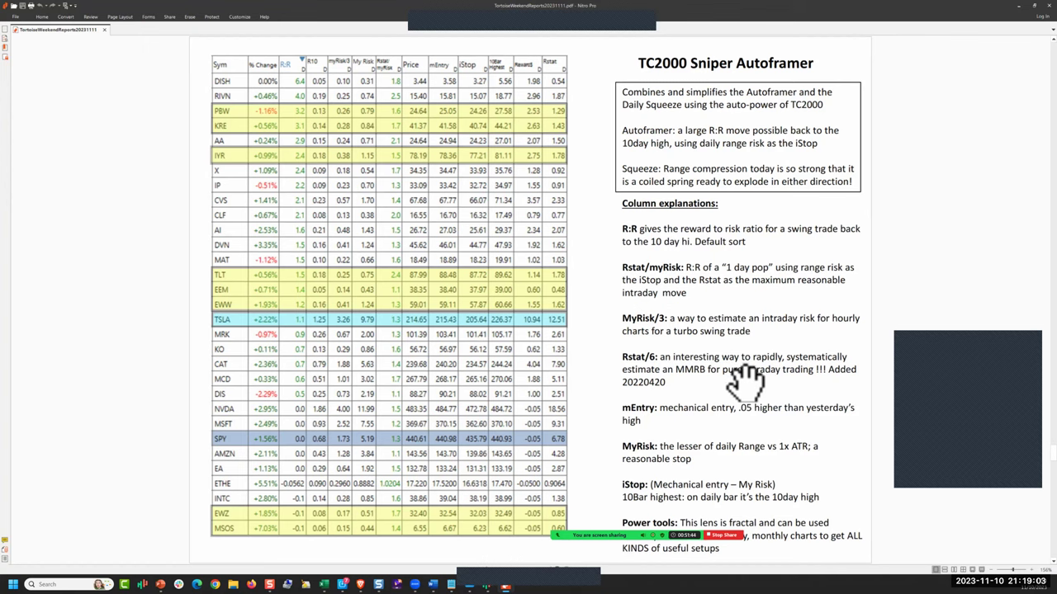
{"action": "scroll", "coordinate": [743, 375], "scroll_direction": "down", "scroll_amount": 2}
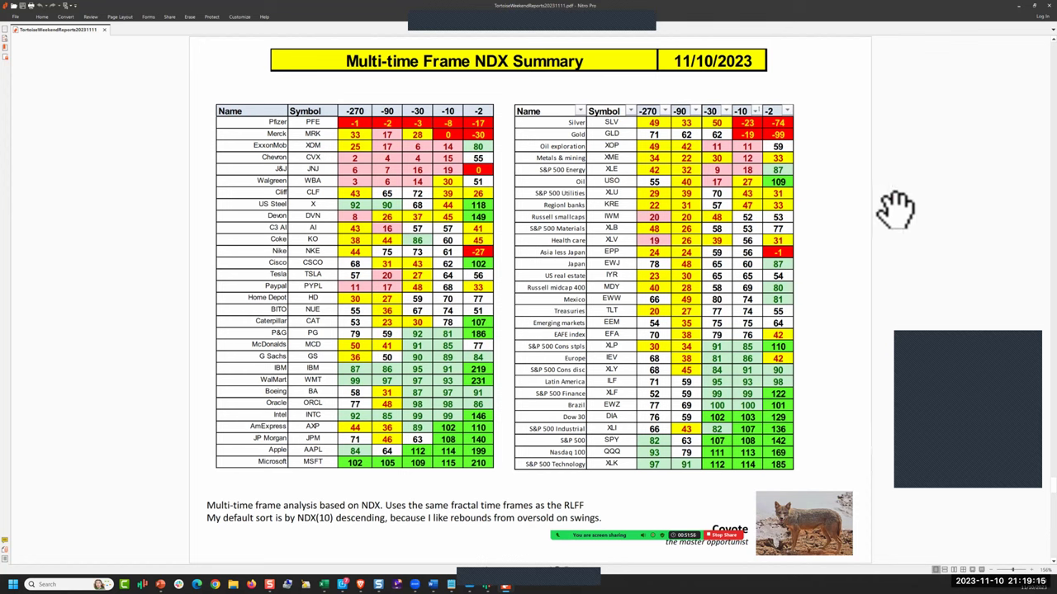
{"action": "scroll", "coordinate": [900, 285], "scroll_direction": "down", "scroll_amount": 2}
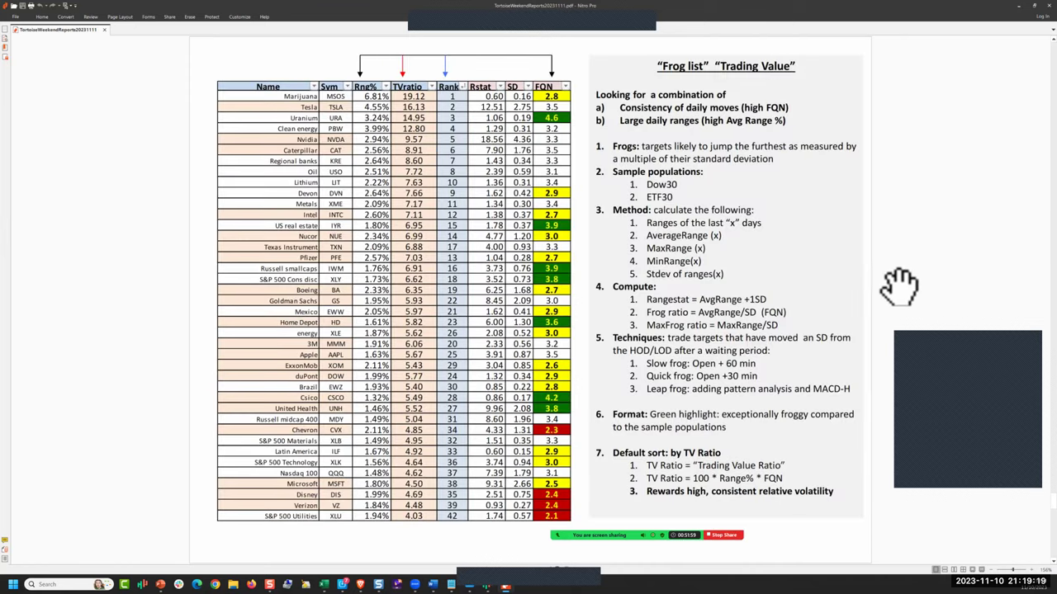